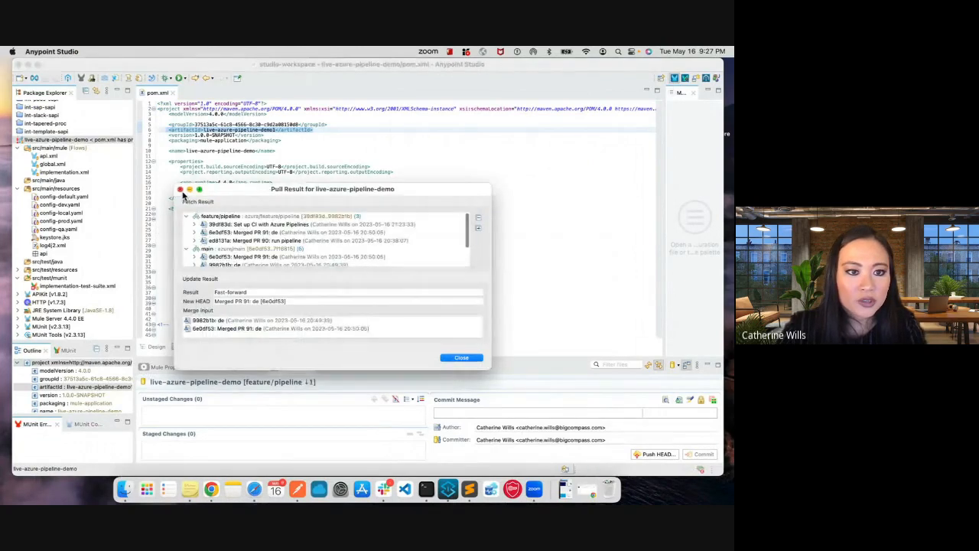
- Pull refs/heads/feature/pipeline from the azure remote into the live-azure-pipeline-demo project, using Merge, and dismiss both pull results
left_click(181, 189)
right_click(108, 141)
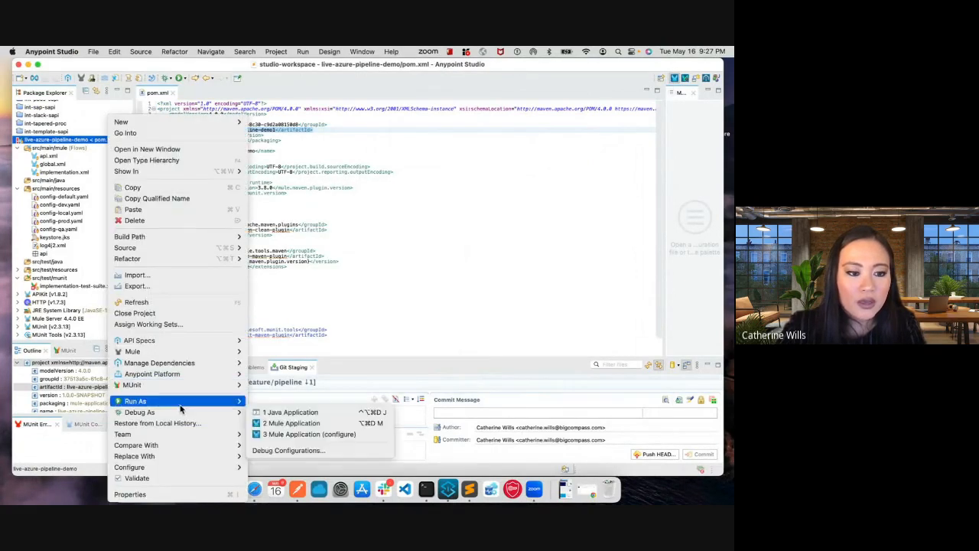
mouse_move(182, 436)
left_click(324, 298)
type("fea")
key("Return")
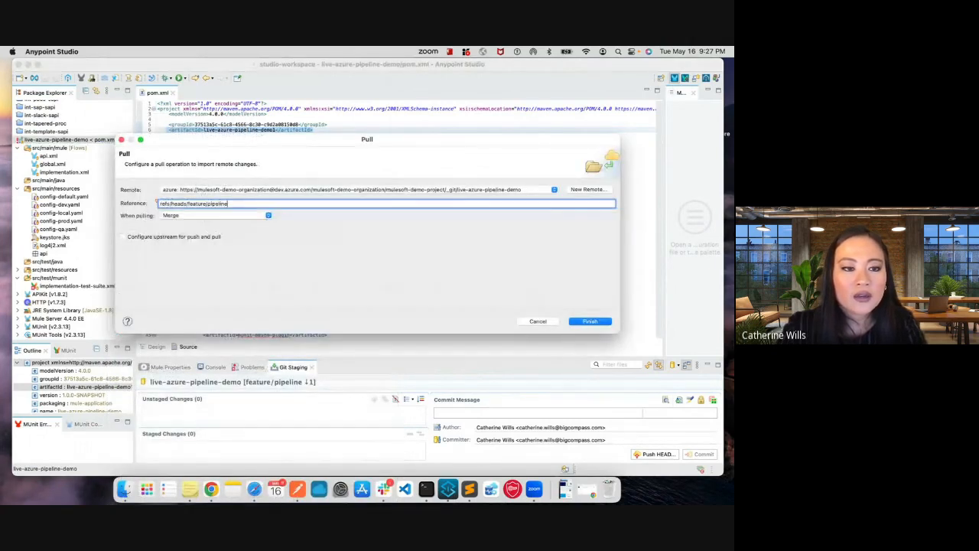
key("Return")
key("Return")
- Collapse the target folder and open azure-pipelines.yml from the live-azure-pipeline-demo project
scroll(74, 273, "down", 3)
double_click(69, 250)
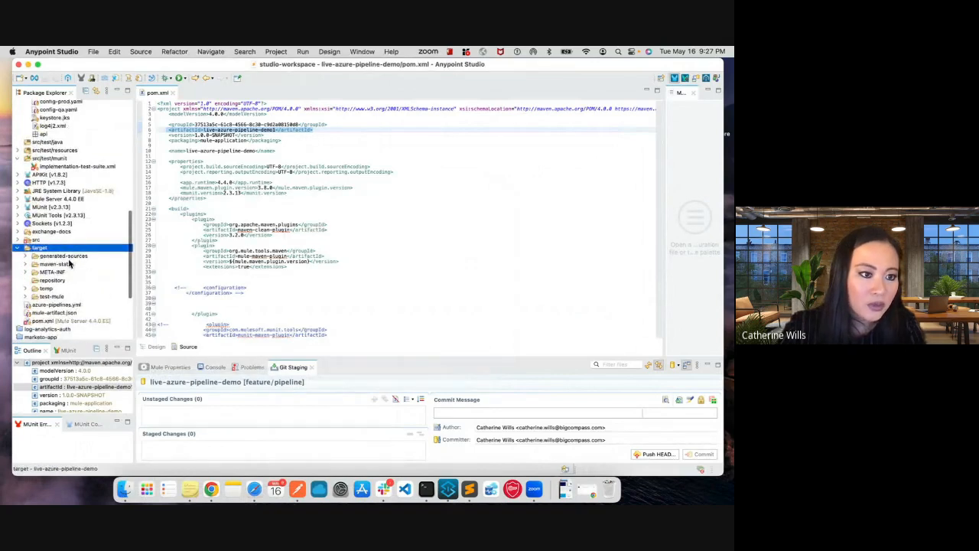
left_click(18, 248)
double_click(42, 257)
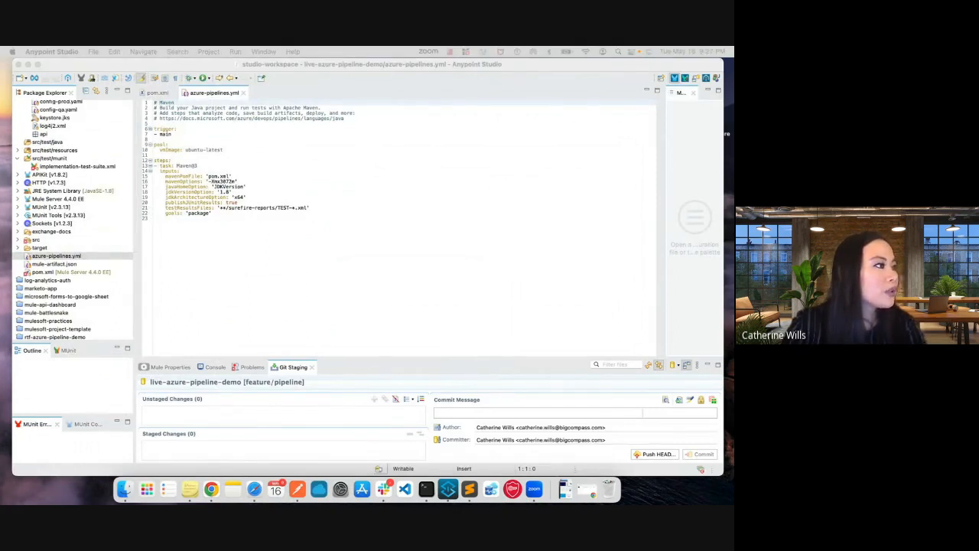
- Replace the definition below the header comments with the main-branch trigger, ubuntu-latest pool and Maven_Build_Clean_Dev_Deploy stage that downloads nonprod-settings.xml
left_click_drag(211, 255, 119, 128)
key("super+v")
key("Return")
key("Return")
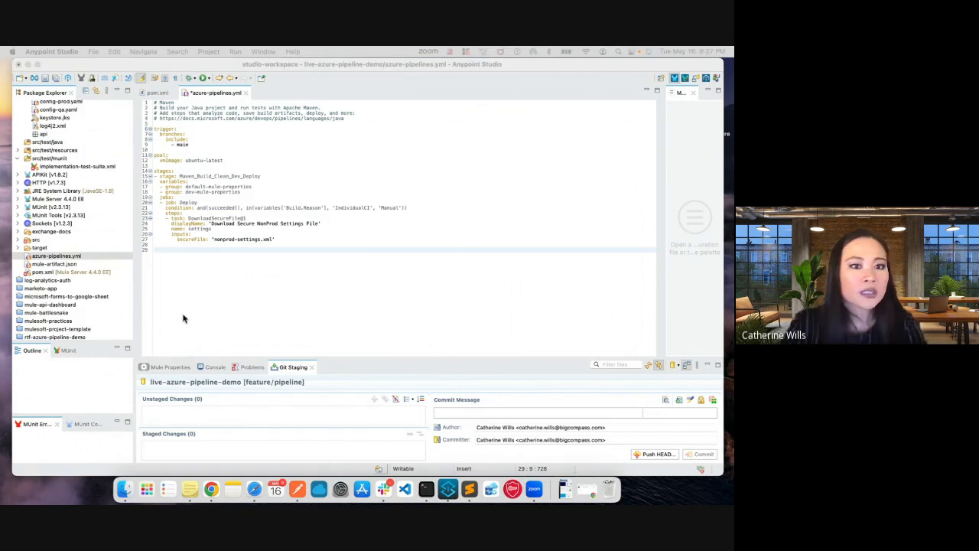
- Paste the Maven Publish Exchange and Maven Build Dev Deploy tasks after the secure file download, and indent the first task to match the steps
left_click(188, 284)
left_click(153, 243)
key("super+v")
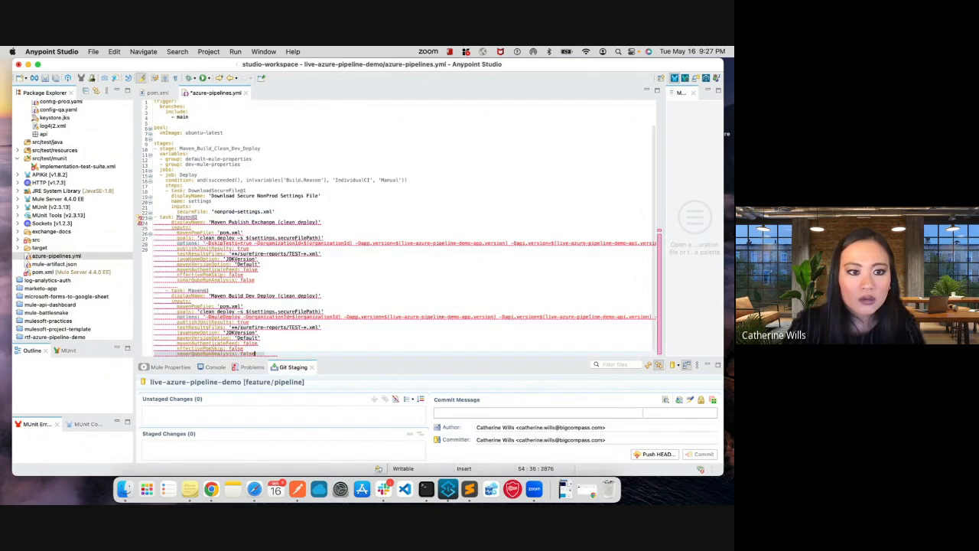
left_click(155, 217)
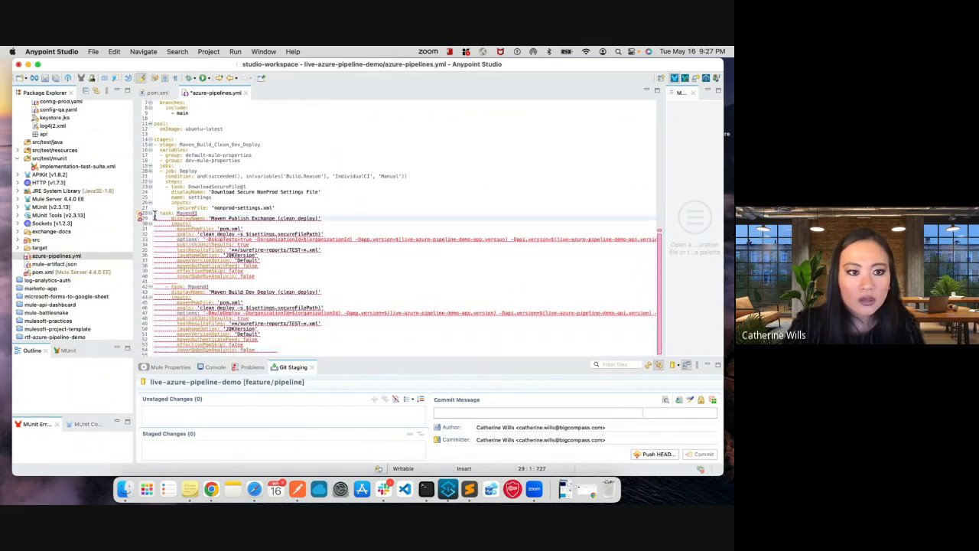
key("Up")
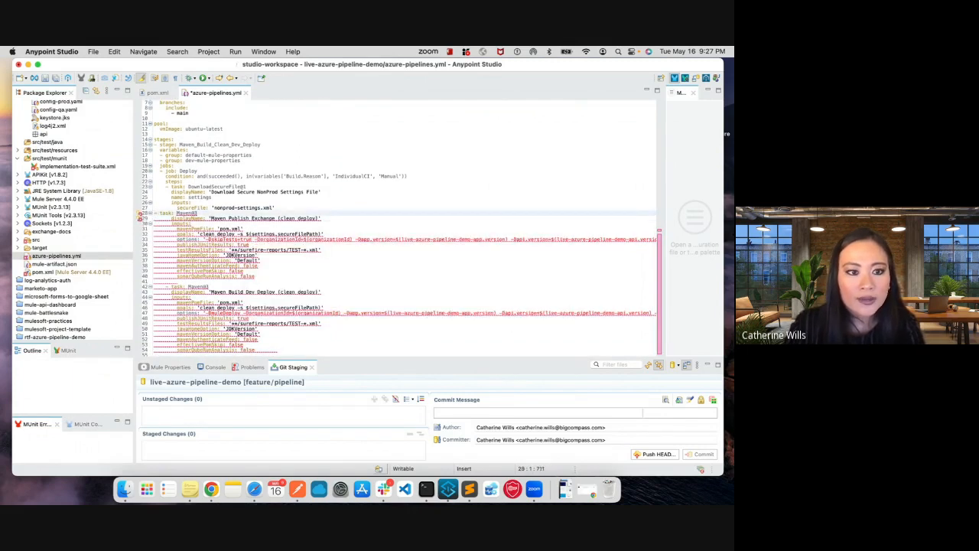
key("Tab")
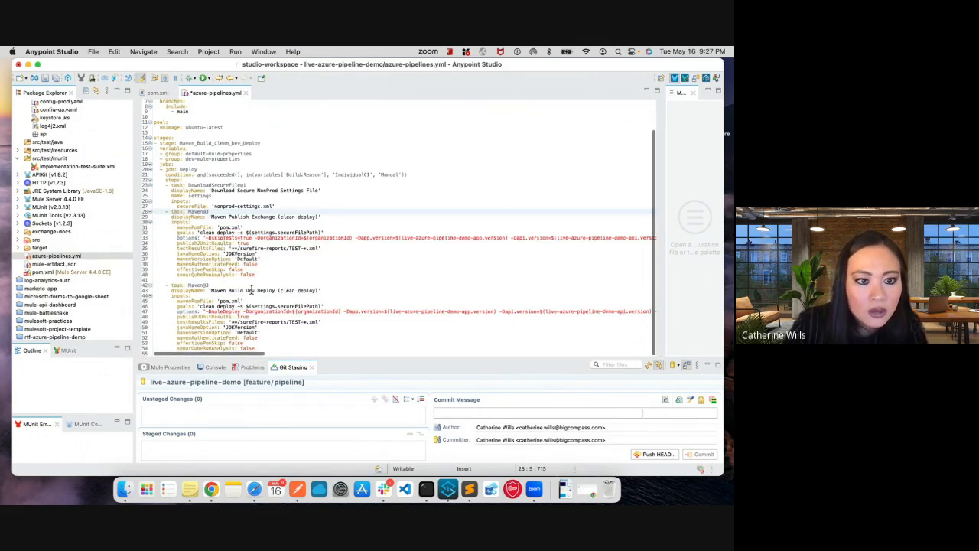
- Append the correctly indented Get ArtifactID Variable PowerShell task and the JAR and pom.xml build artifact tasks, separated by a blank line, and save the file
left_click(180, 355)
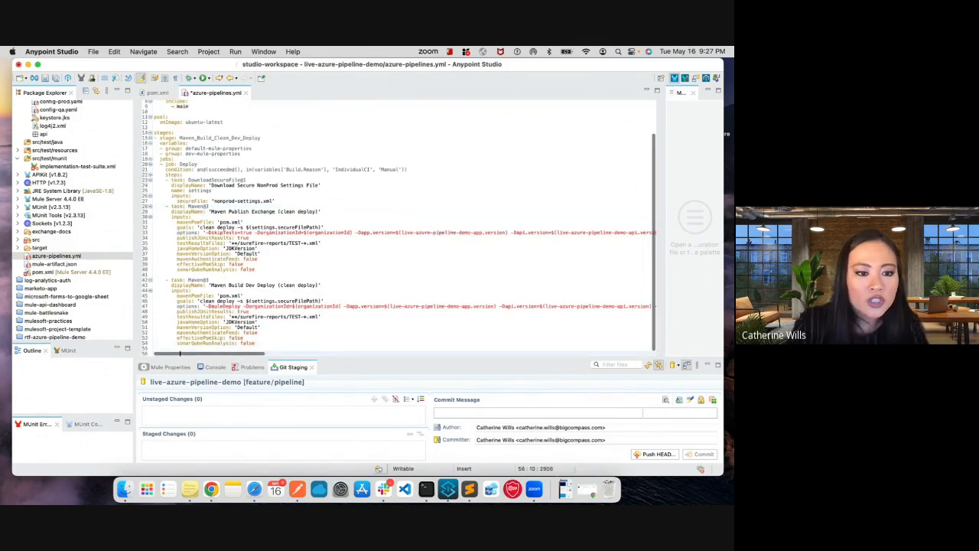
scroll(180, 353, "down", 1)
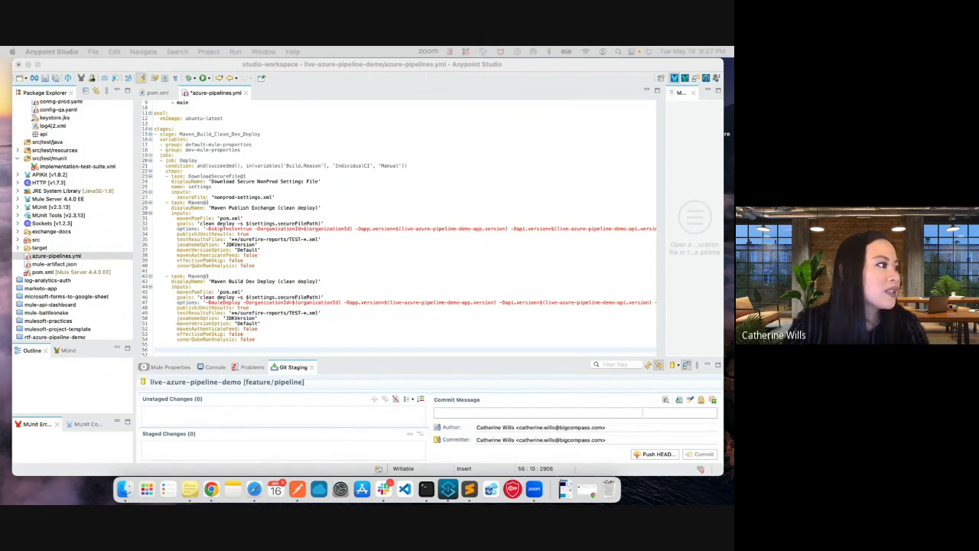
left_click(193, 335)
left_click(162, 344)
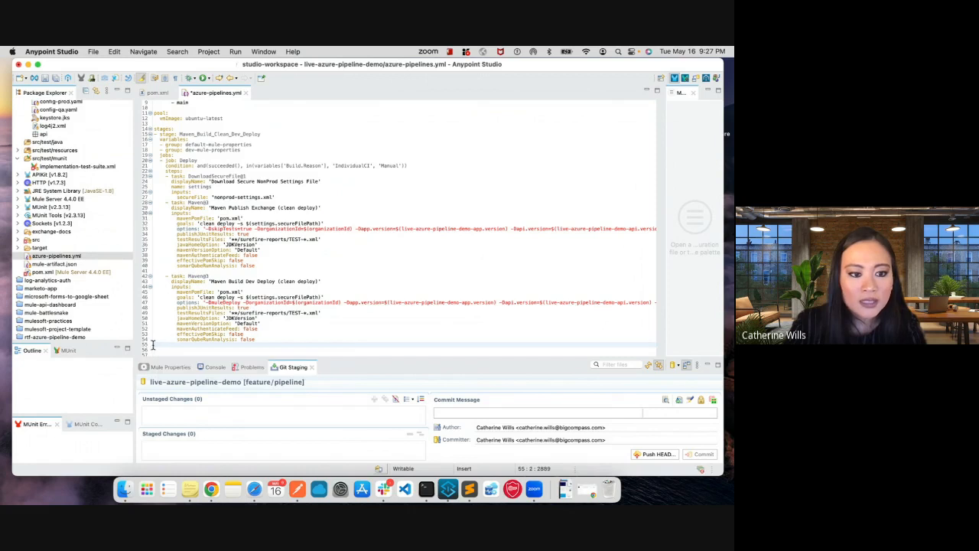
key("super+v")
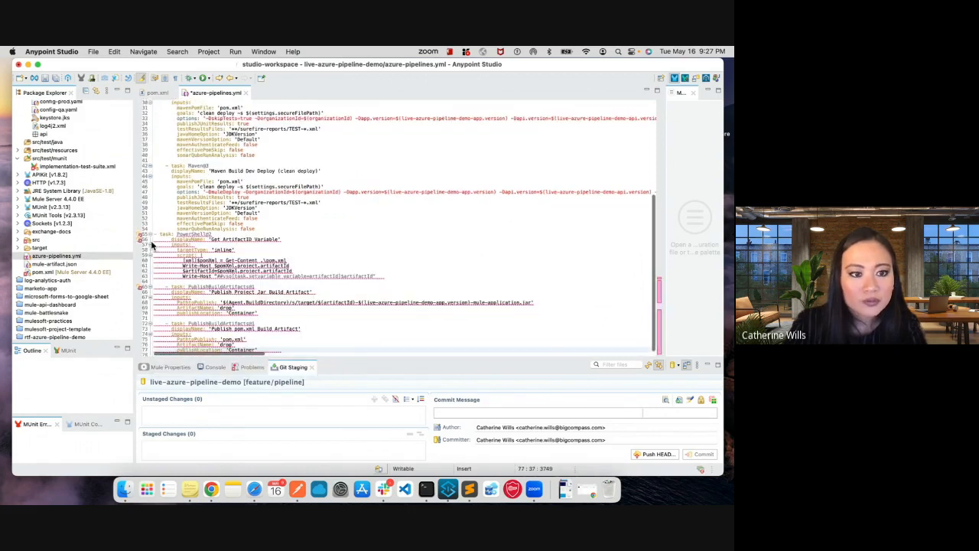
left_click(166, 234)
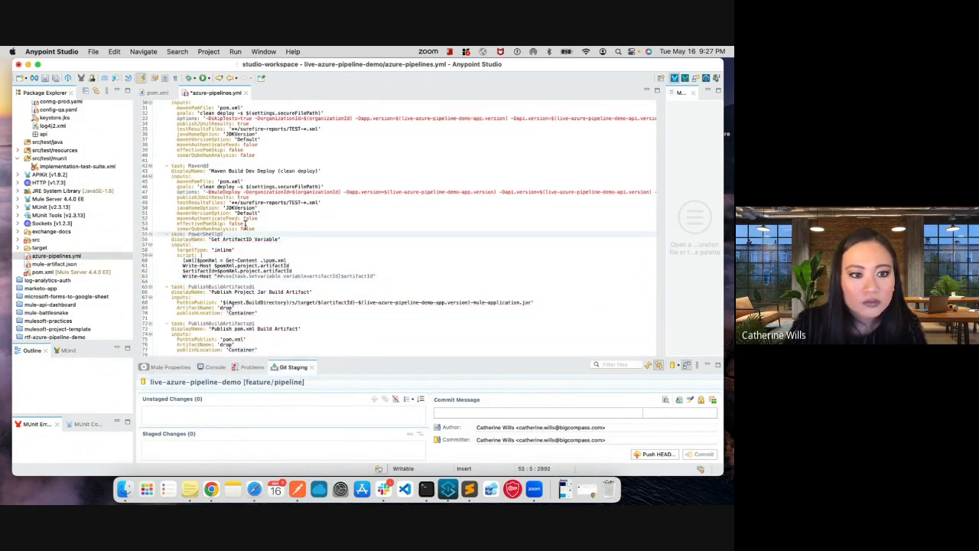
key("Return")
left_click(261, 260)
scroll(261, 264, "down", 1)
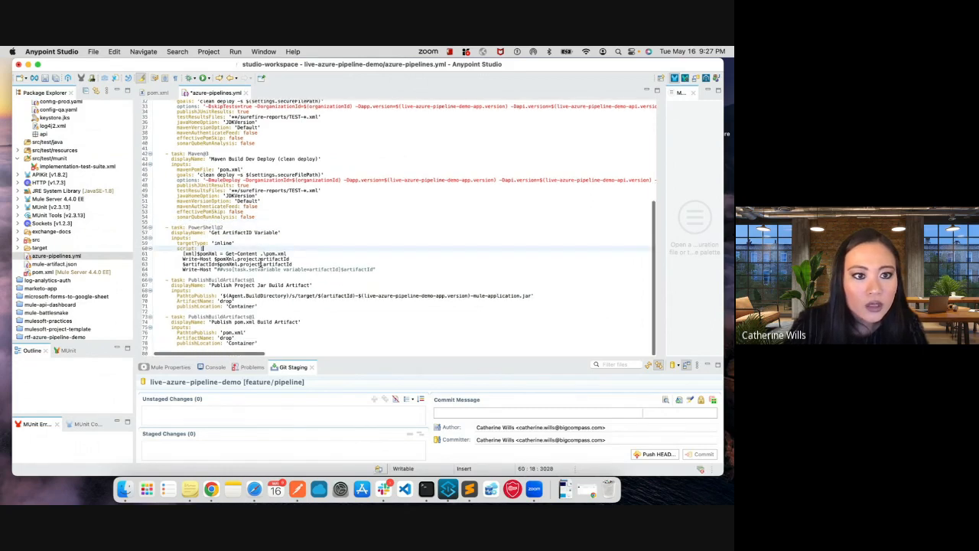
key("super+s")
- Review the completed azure-pipelines.yml and the slide explaining each of its sections
scroll(261, 264, "up", 10)
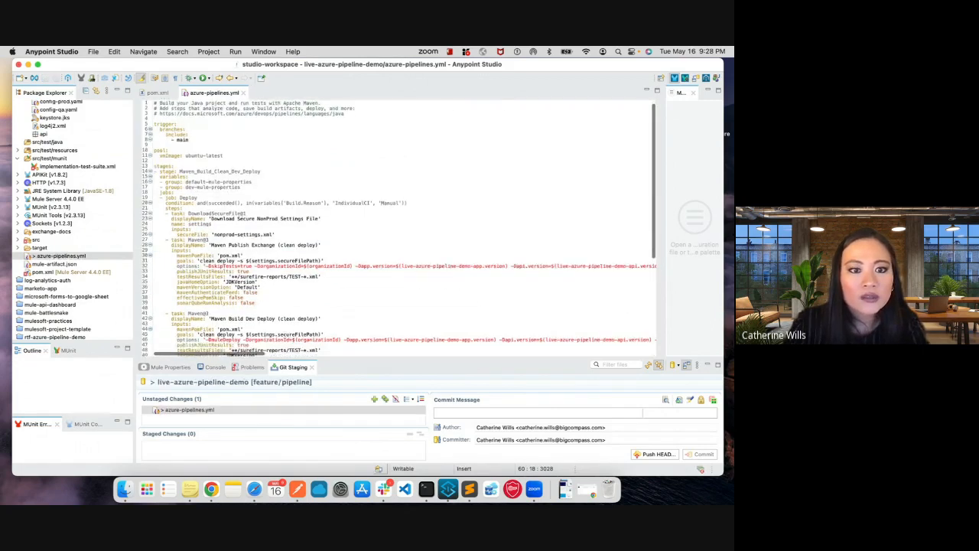
scroll(261, 264, "down", 10)
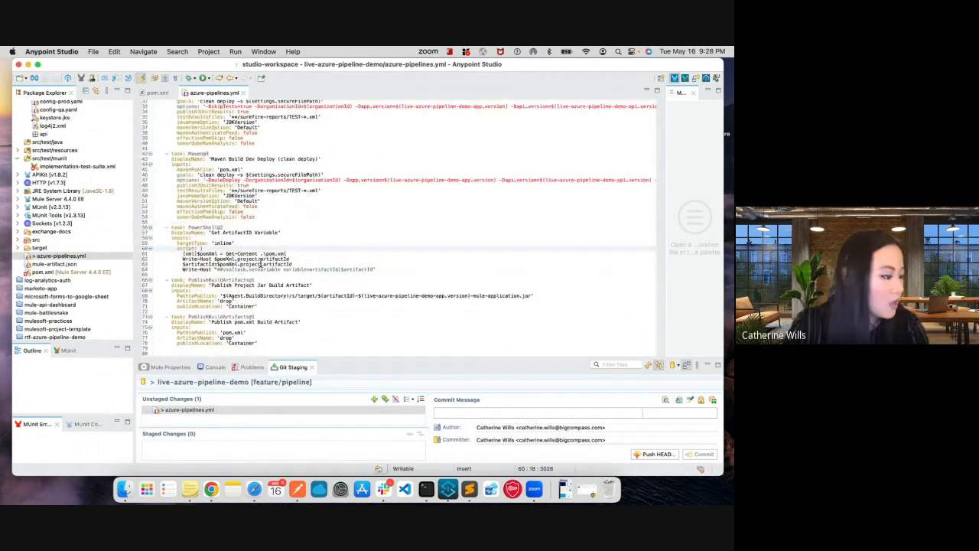
key("ctrl+Right")
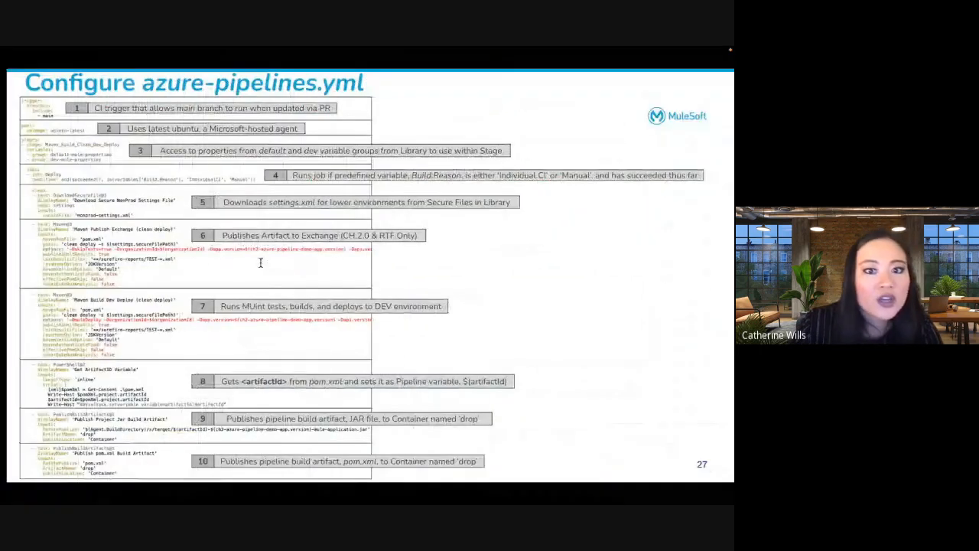
key("ctrl+Right")
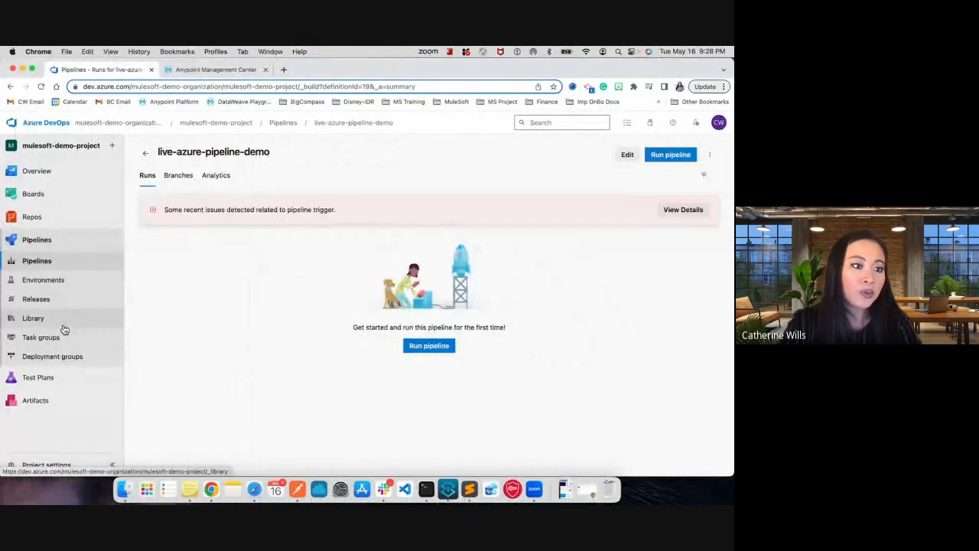
key("ctrl+Left")
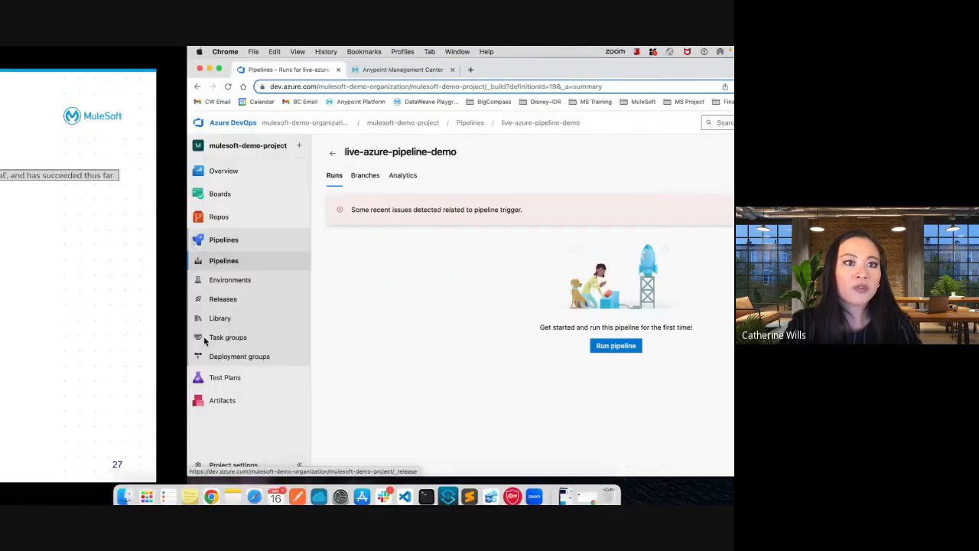
- Check the pipeline permissions of the nonprod-settings.xml secure file in the Azure DevOps Library
key("Right")
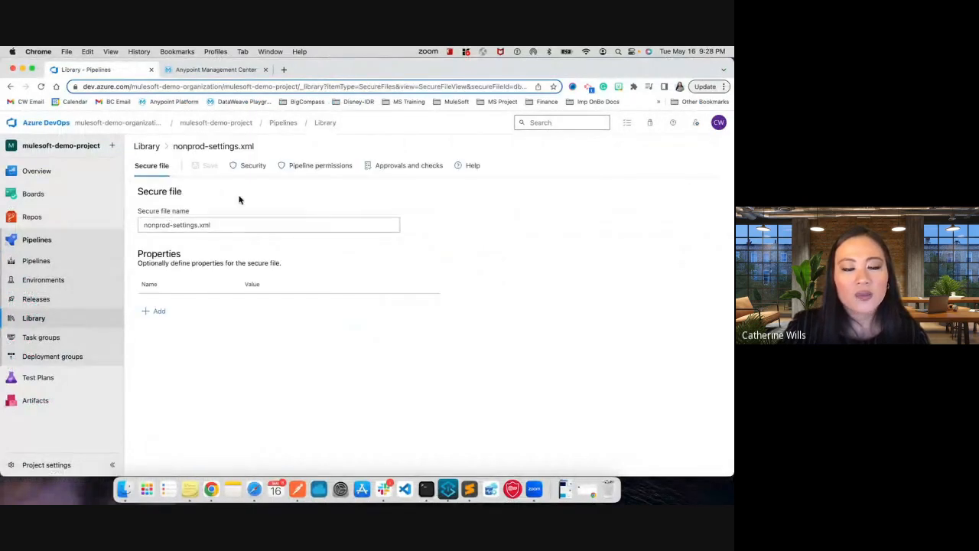
left_click(313, 169)
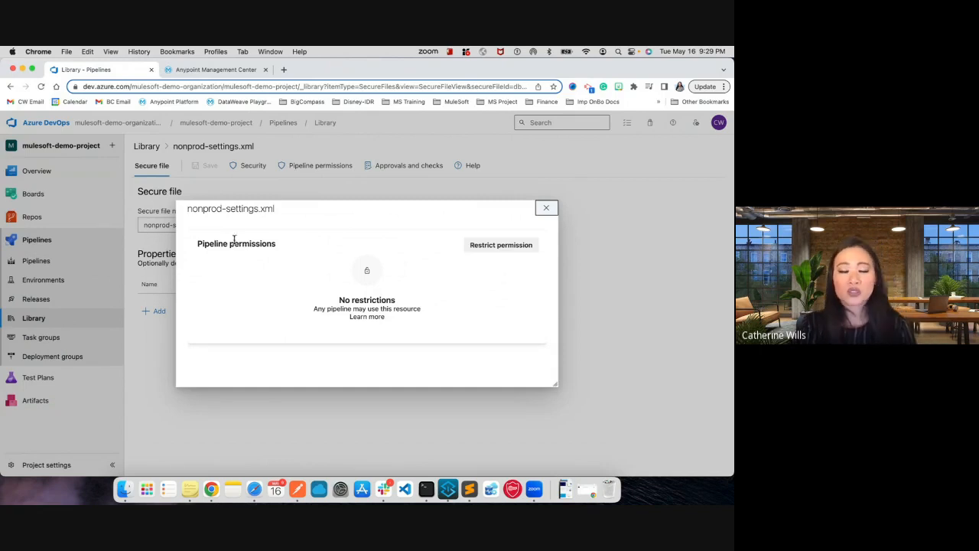
left_click(547, 209)
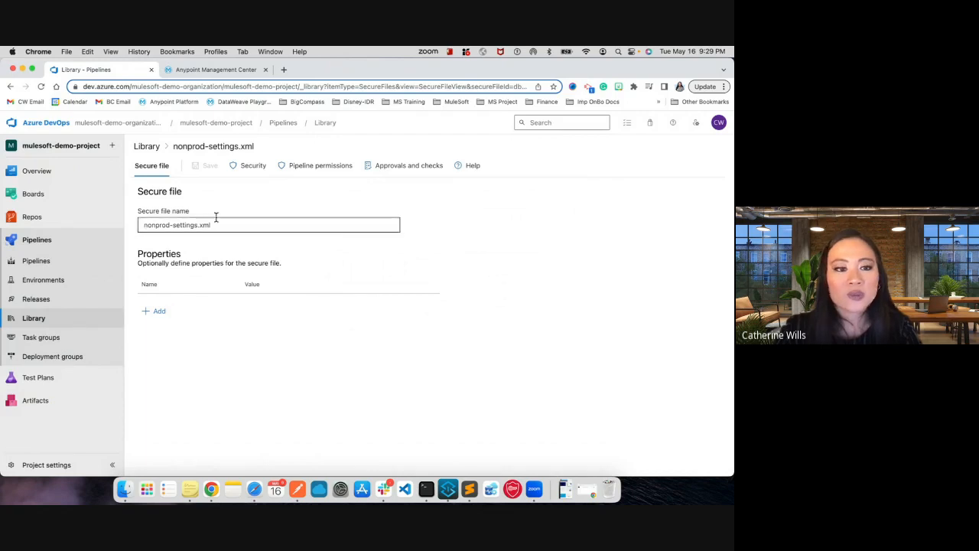
- Open the default-mule-properties variable group from the Library and examine its variables
left_click(72, 319)
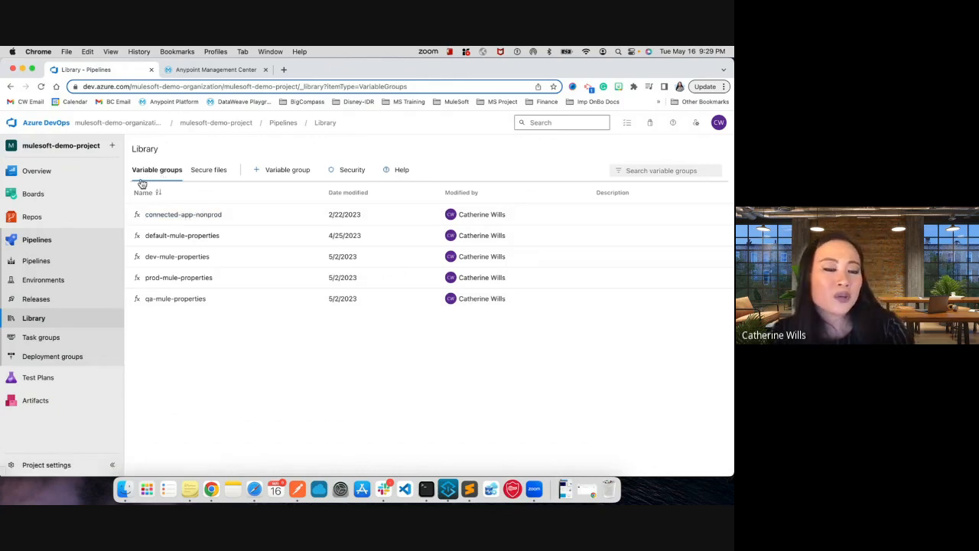
left_click(185, 236)
scroll(161, 360, "down", 3)
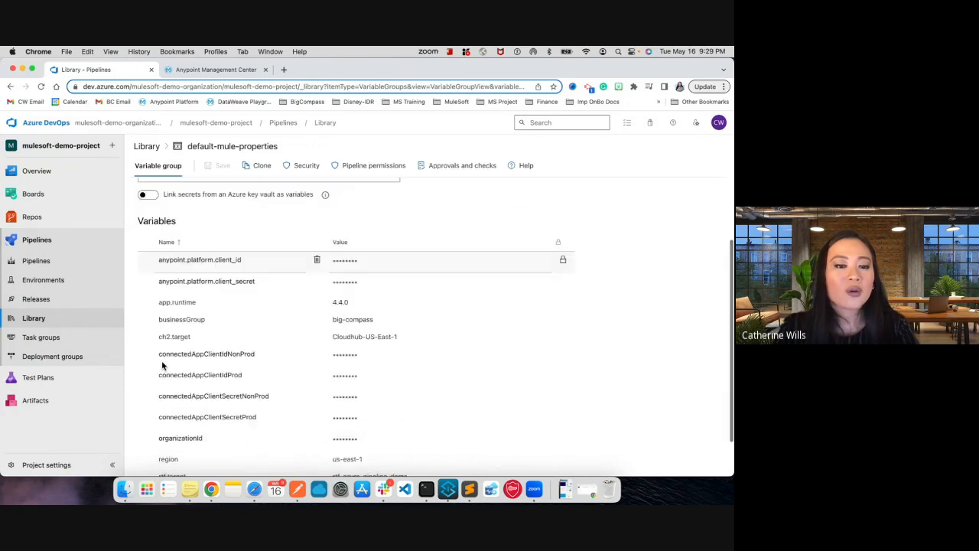
scroll(161, 360, "up", 3)
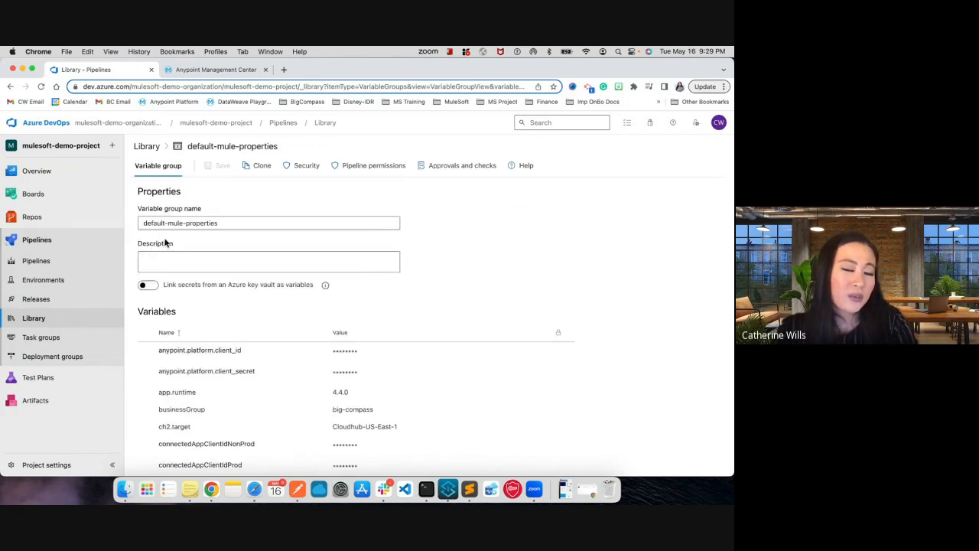
scroll(166, 243, "down", 3)
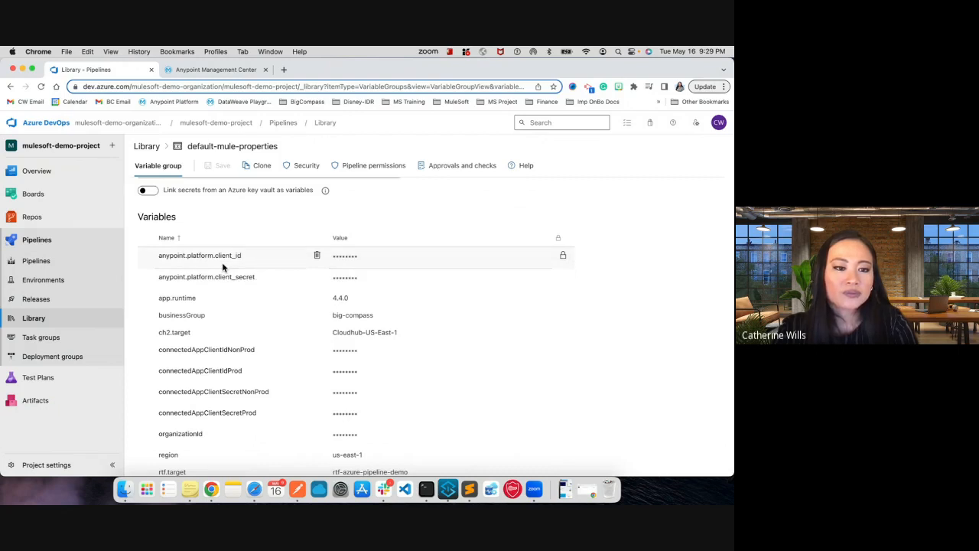
scroll(222, 267, "down", 2)
scroll(234, 360, "down", 1)
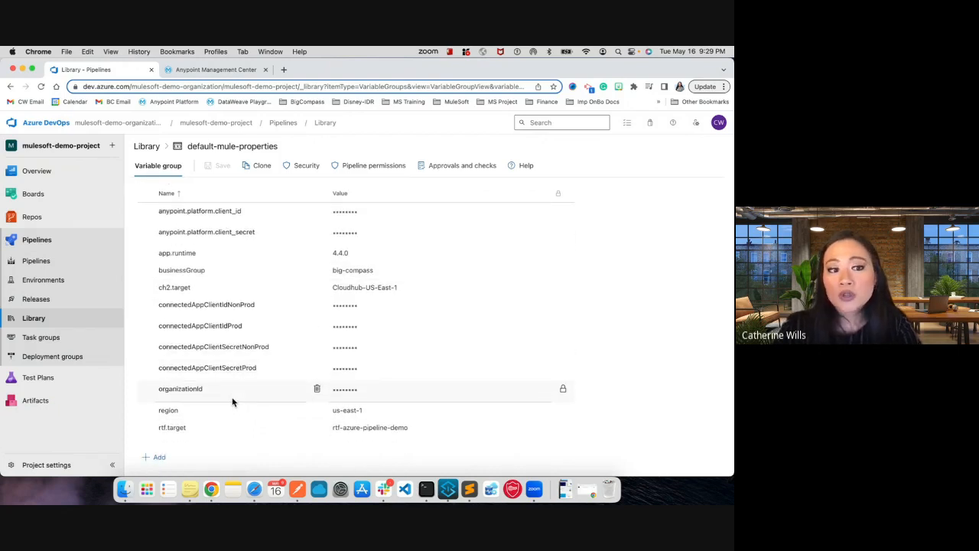
scroll(233, 401, "up", 2)
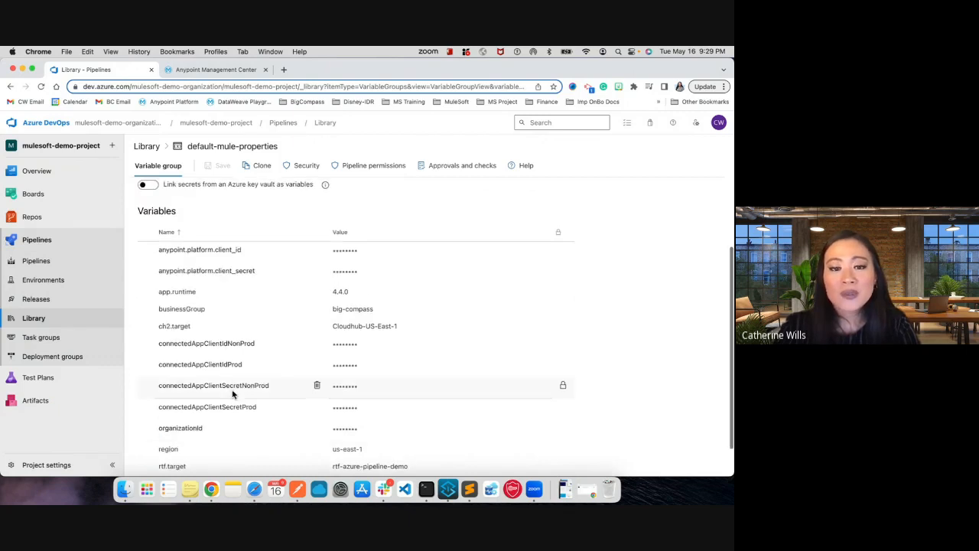
scroll(343, 381, "down", 2)
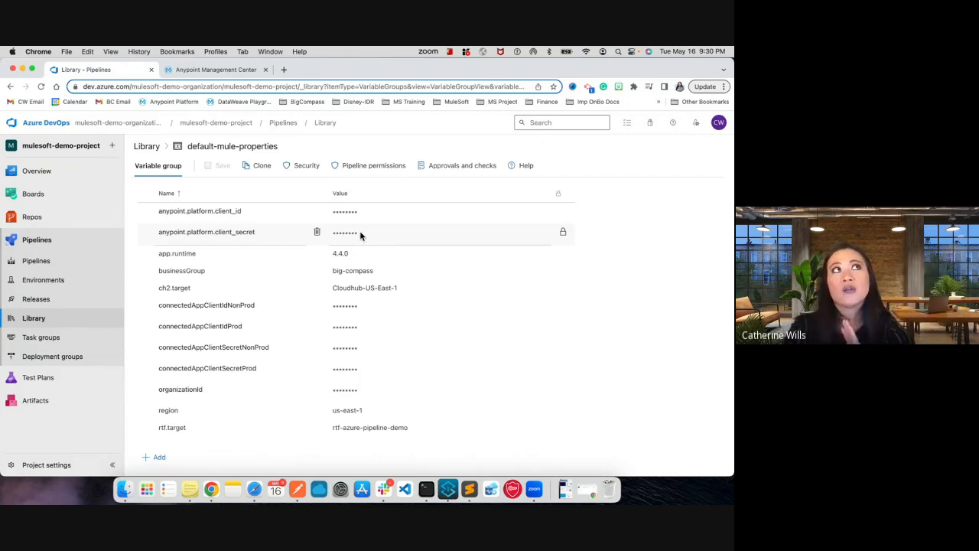
- Check the pipeline permissions of the default-mule-properties variable group and return to the Library's variable group list
left_click(361, 168)
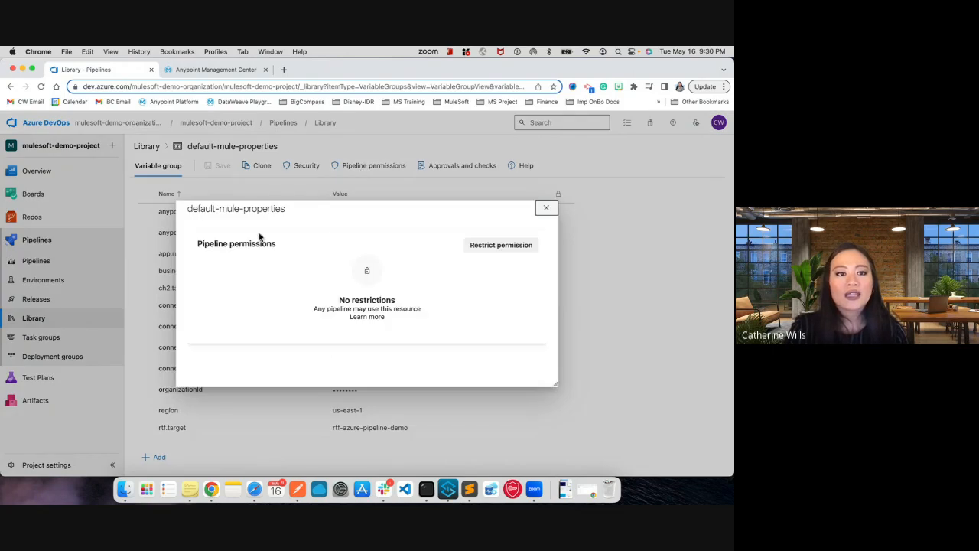
left_click(553, 210)
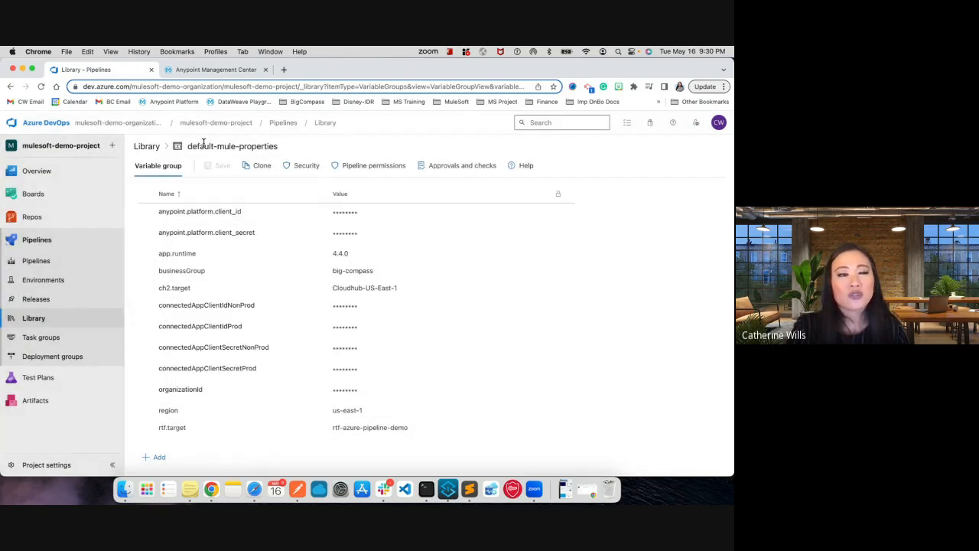
left_click(33, 318)
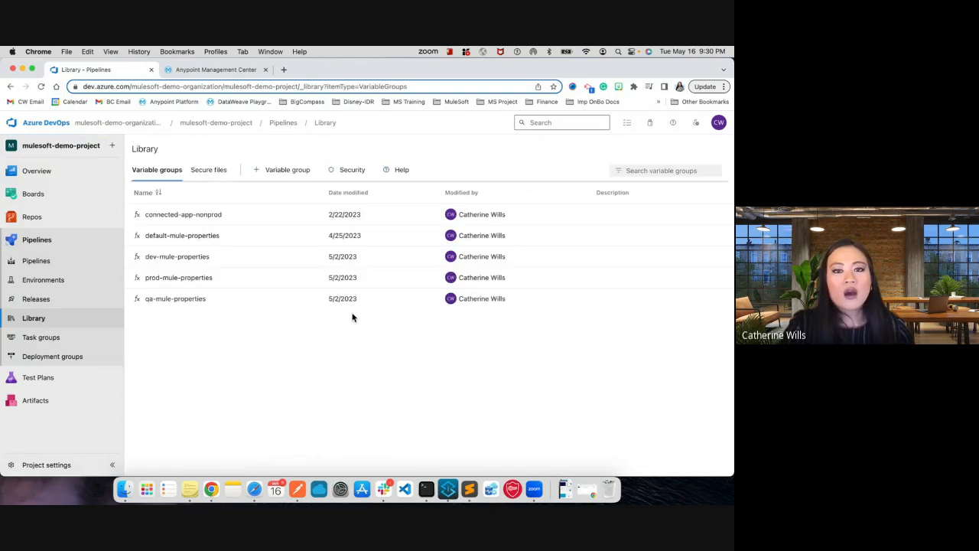
- Open the project's release pipelines in Azure DevOps
key("ctrl+Left")
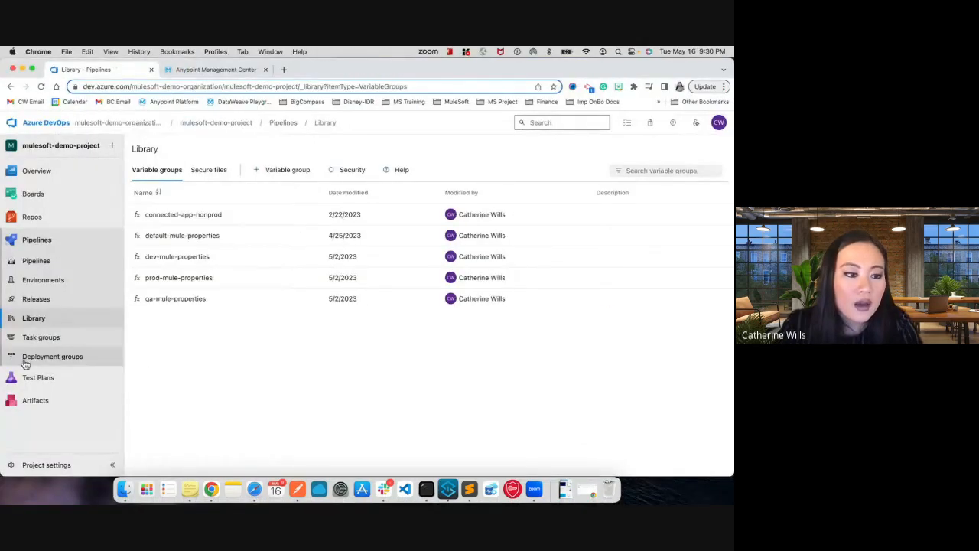
left_click(54, 298)
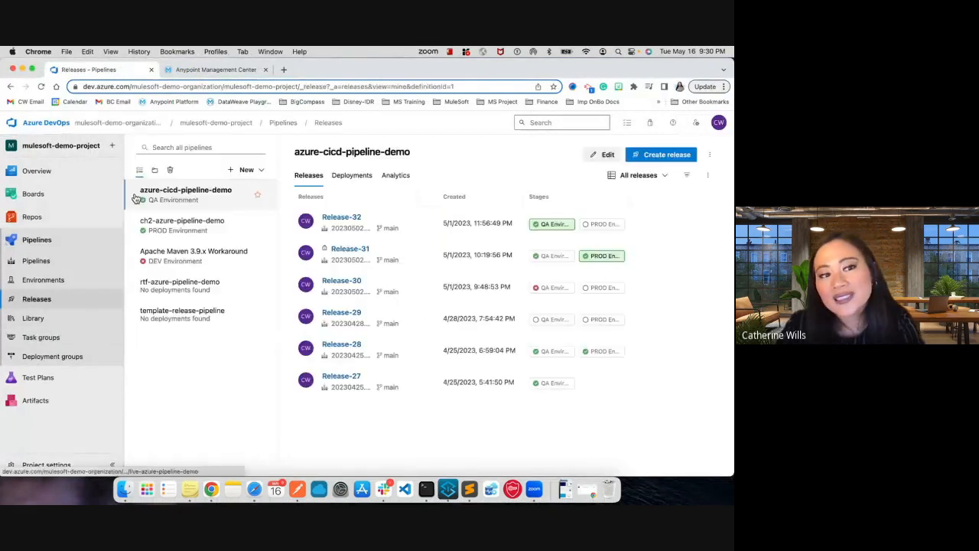
- Clone the template-release-pipeline release pipeline and name the copy live-azure-pipeline-demo
left_click(244, 169)
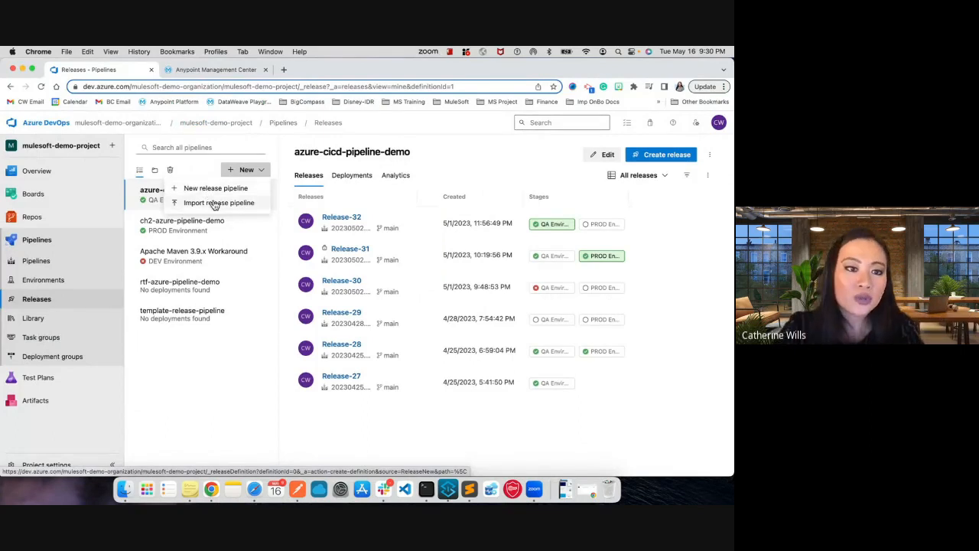
left_click(190, 313)
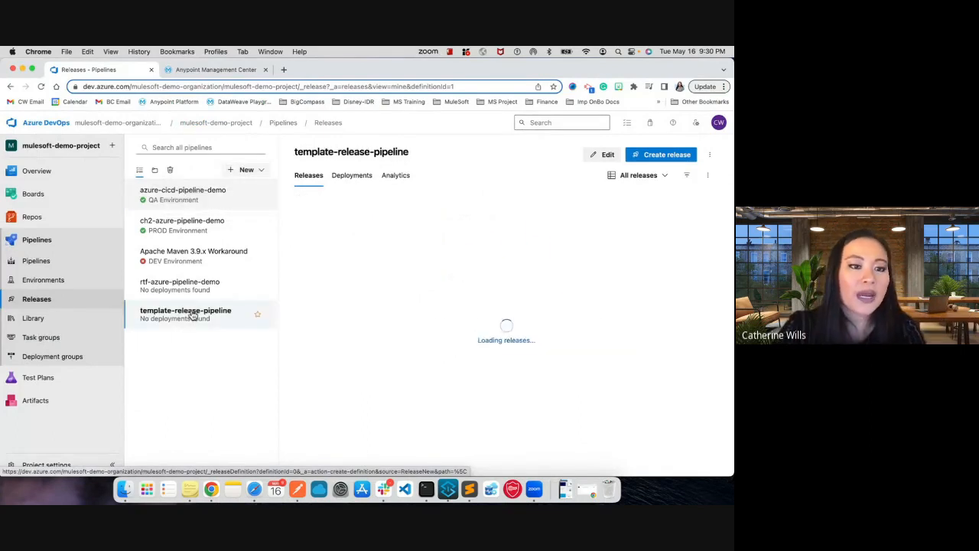
left_click(709, 154)
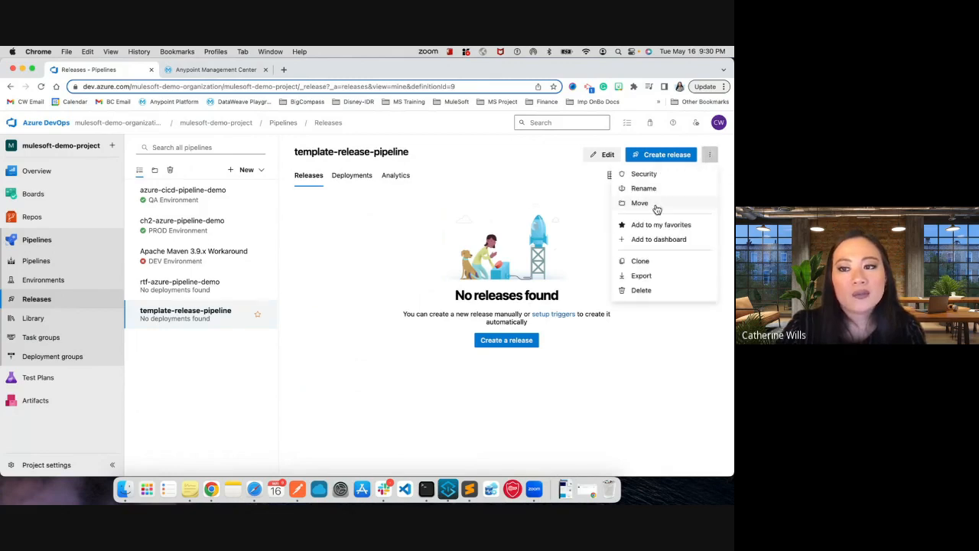
left_click(642, 265)
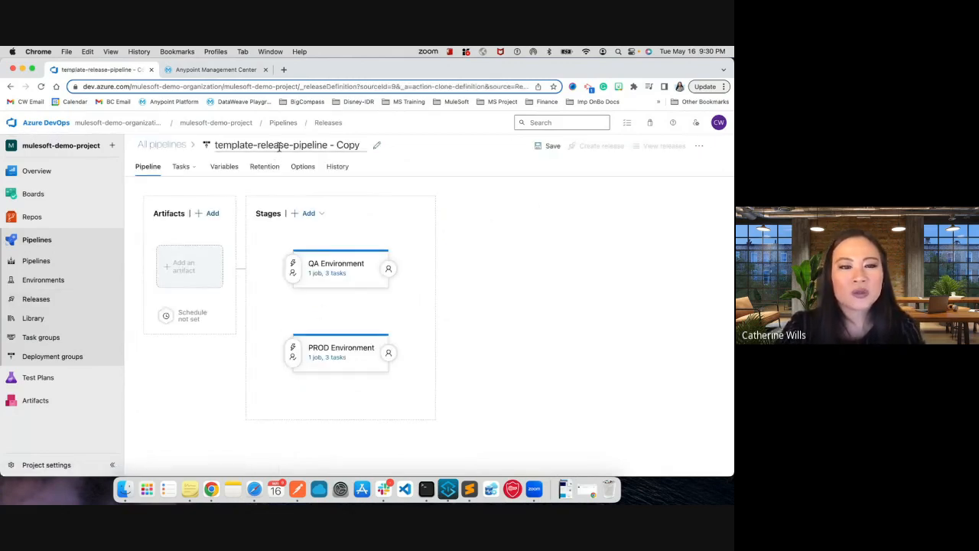
left_click(279, 146)
type("live-azure-pipeline-demo")
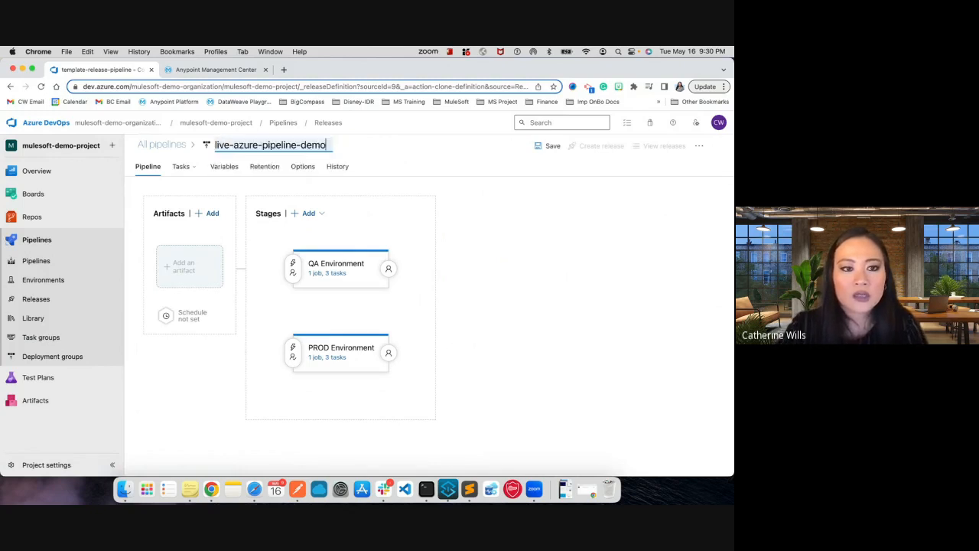
- Add a Build artifact from the mulesoft-demo-project project with live-azure-pipeline-demo as its source build pipeline
left_click(186, 280)
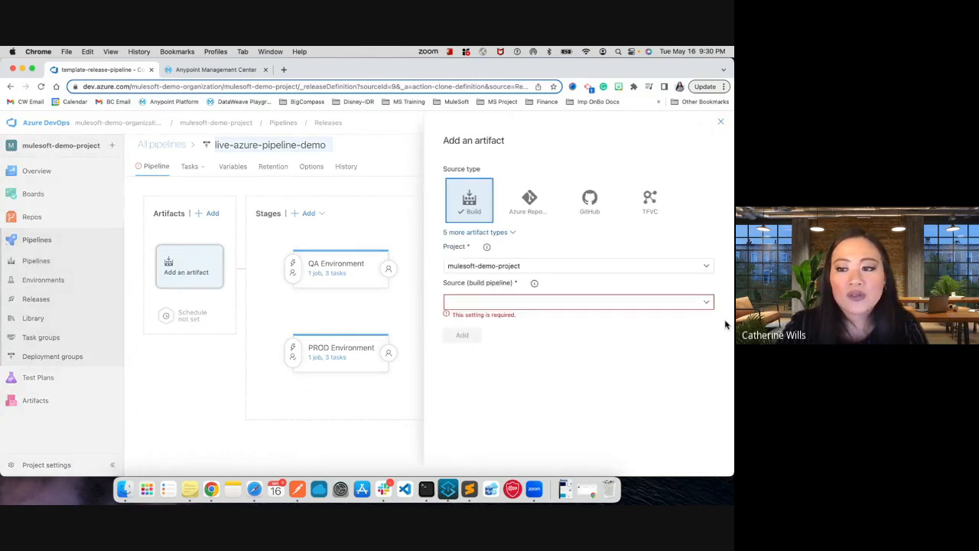
left_click(708, 302)
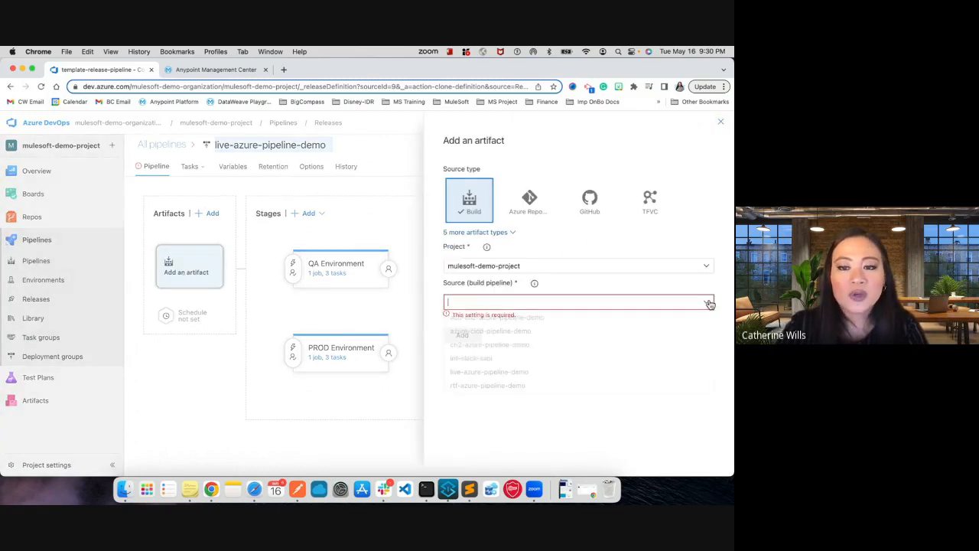
left_click(564, 372)
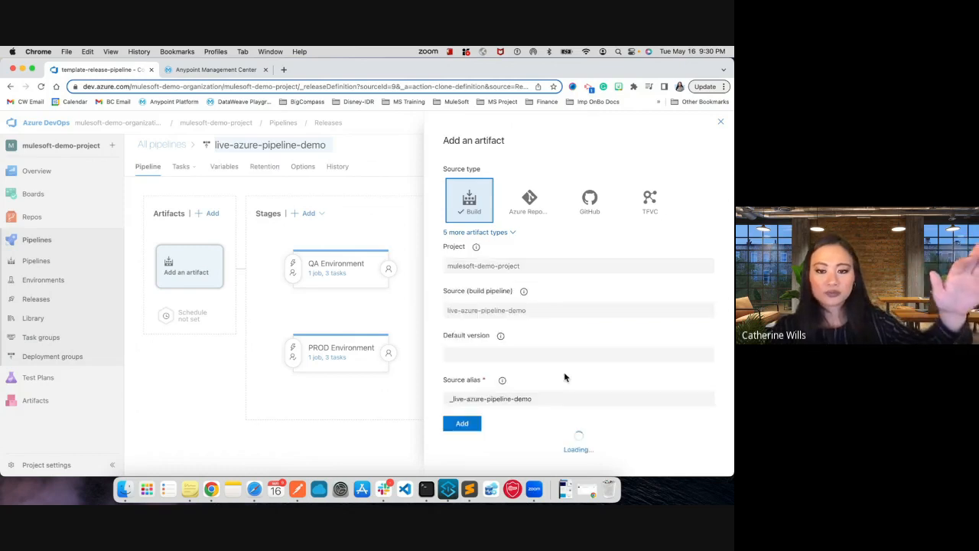
left_click(462, 434)
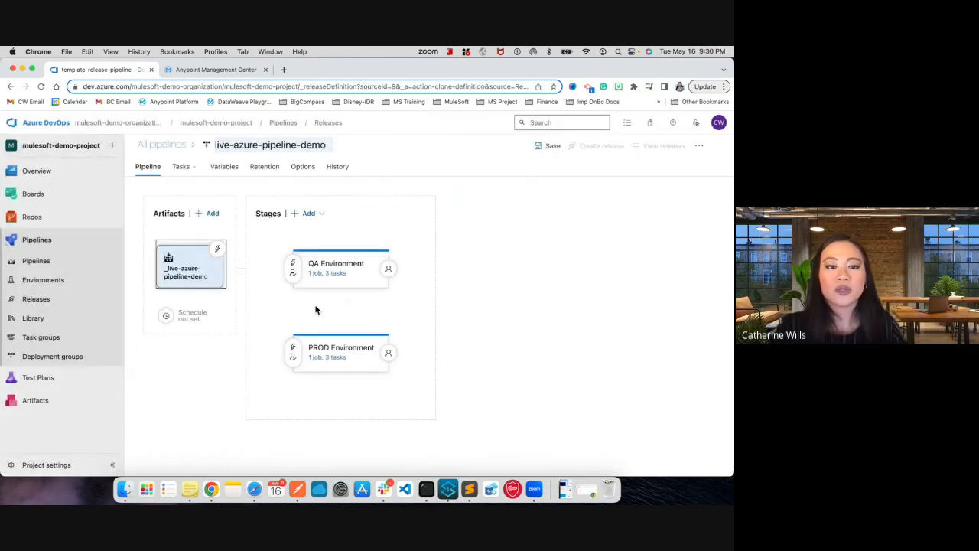
- Enable the artifact's continuous deployment trigger and add an Include build branch filter for main
left_click(218, 250)
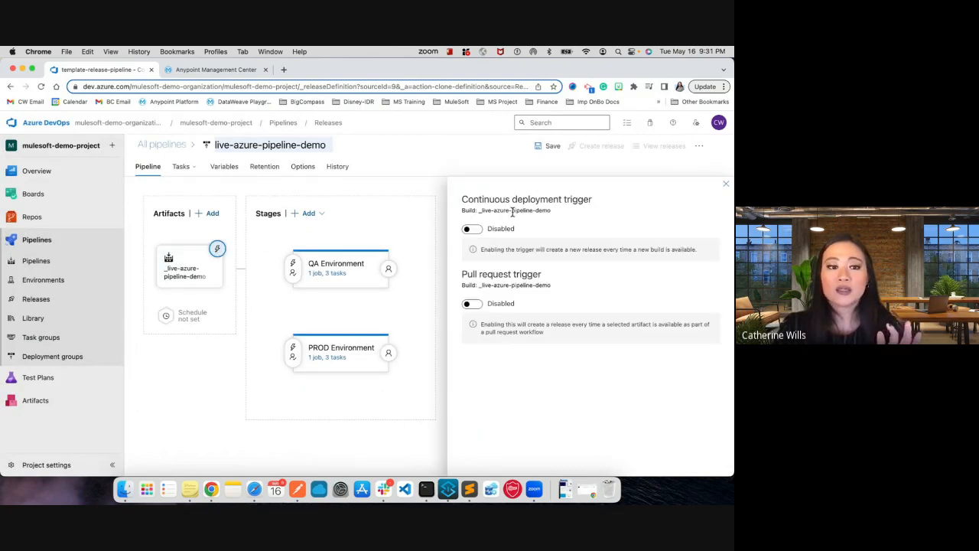
left_click(470, 230)
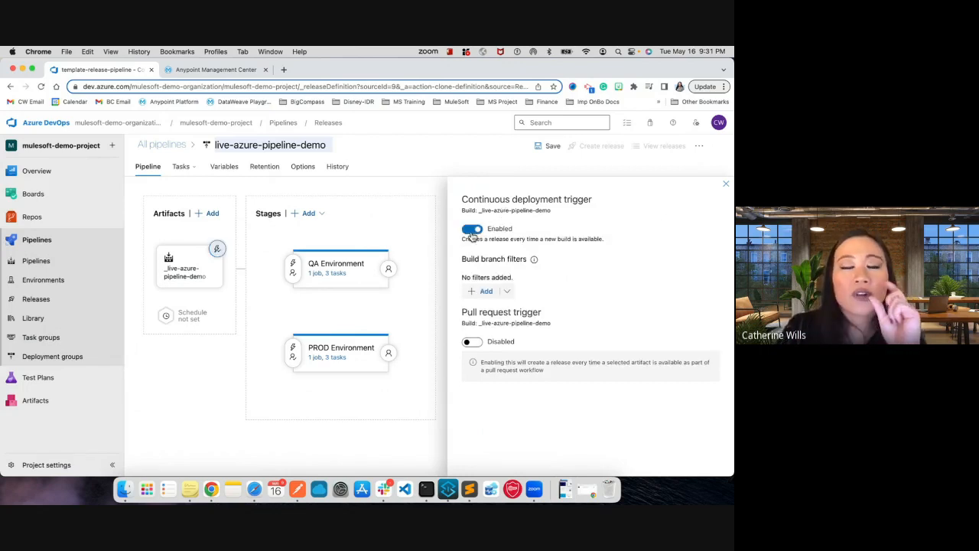
left_click(489, 292)
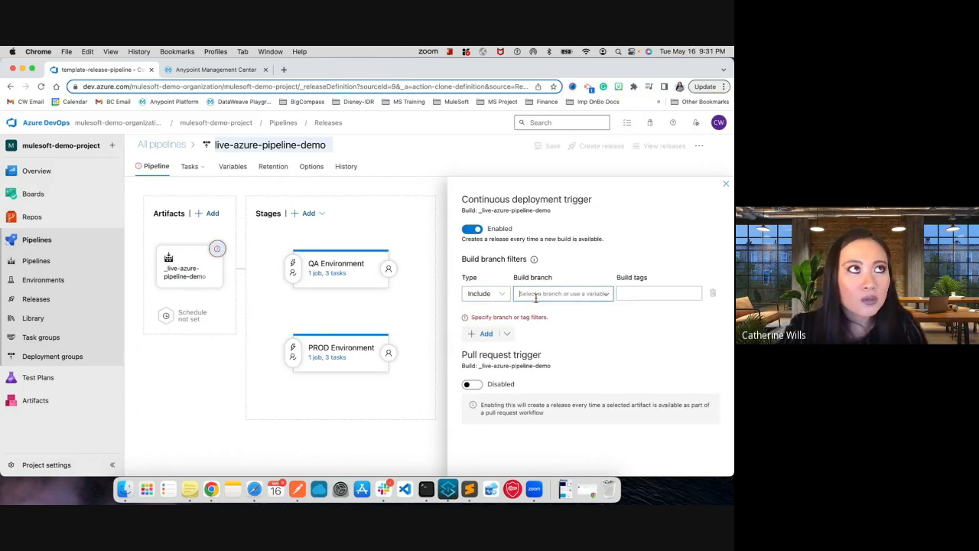
left_click(536, 312)
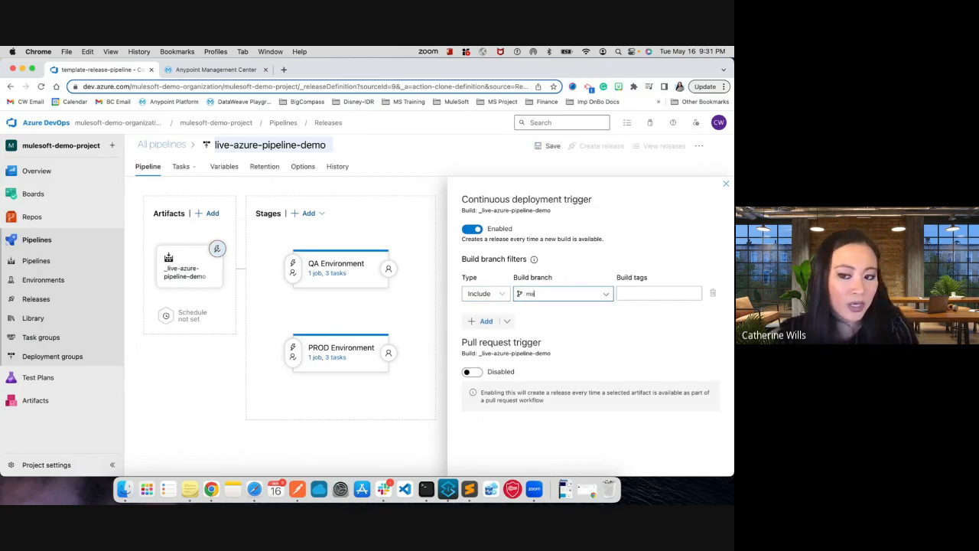
left_click(502, 293)
left_click(599, 332)
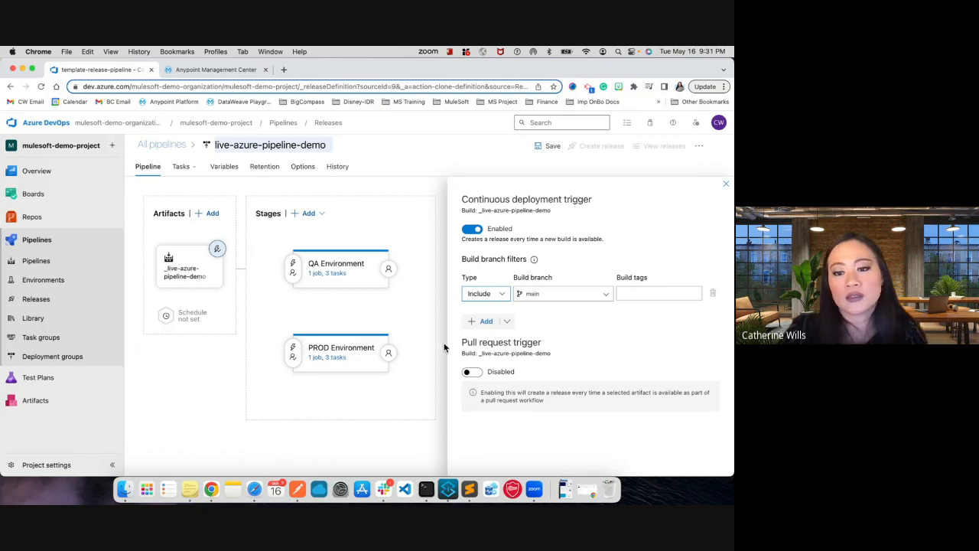
left_click(725, 184)
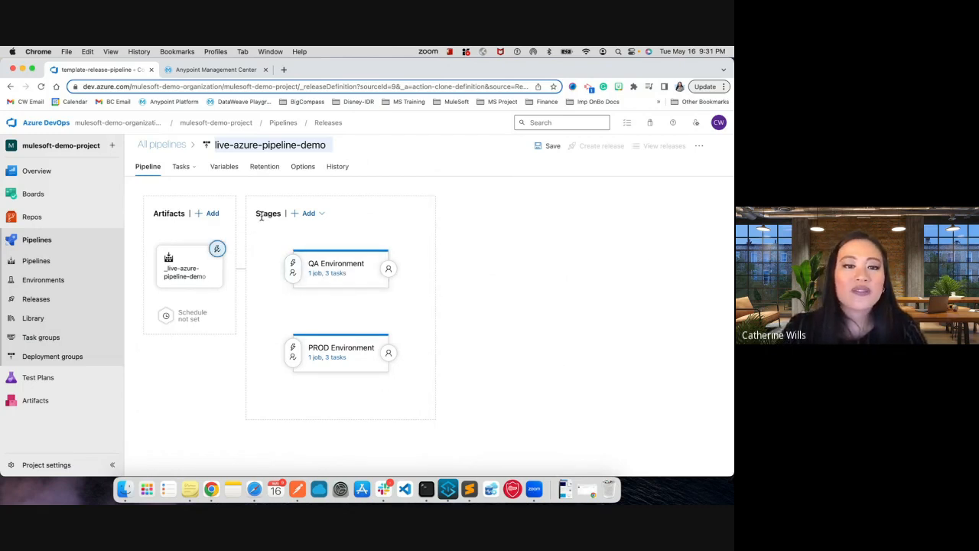
- Review the trigger and pre-deployment approval settings in the QA Environment stage's pre-deployment conditions
left_click(292, 268)
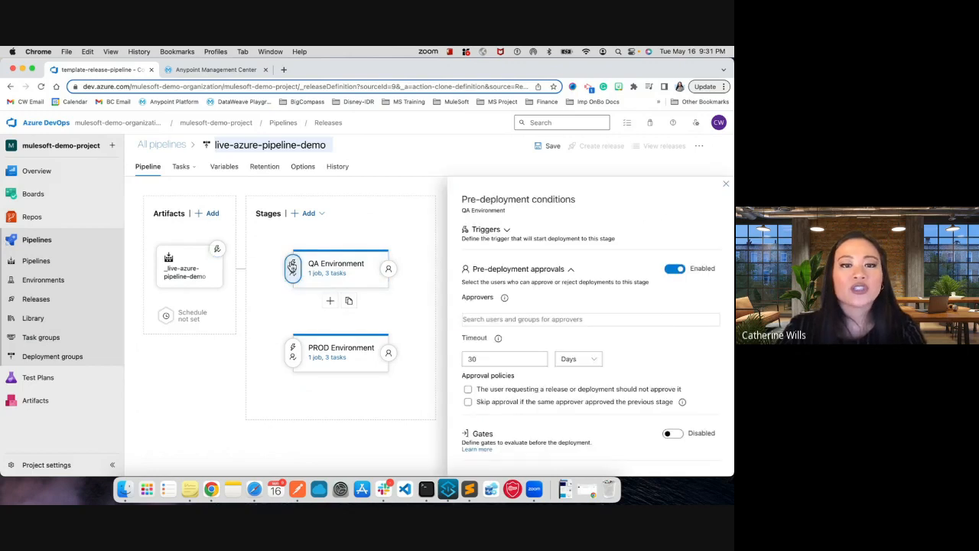
left_click(496, 231)
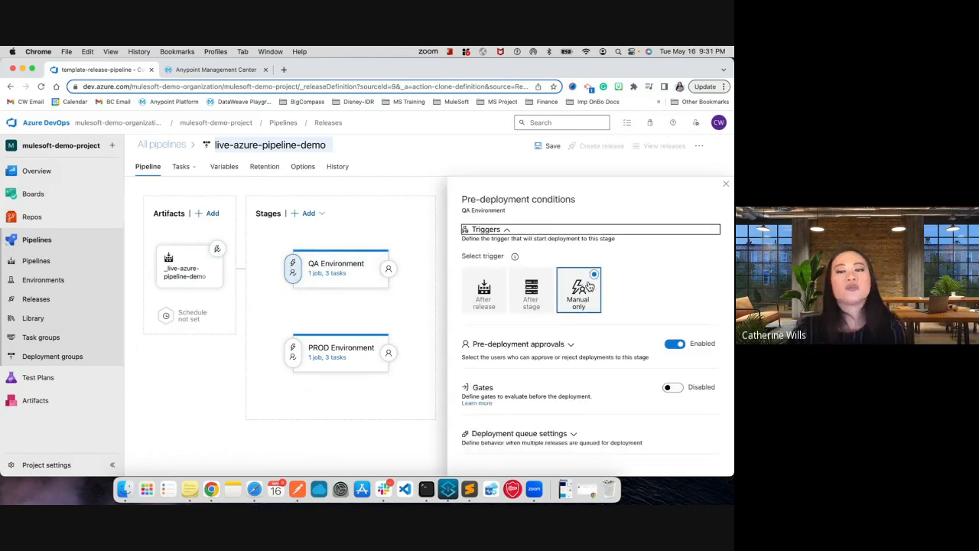
left_click(569, 344)
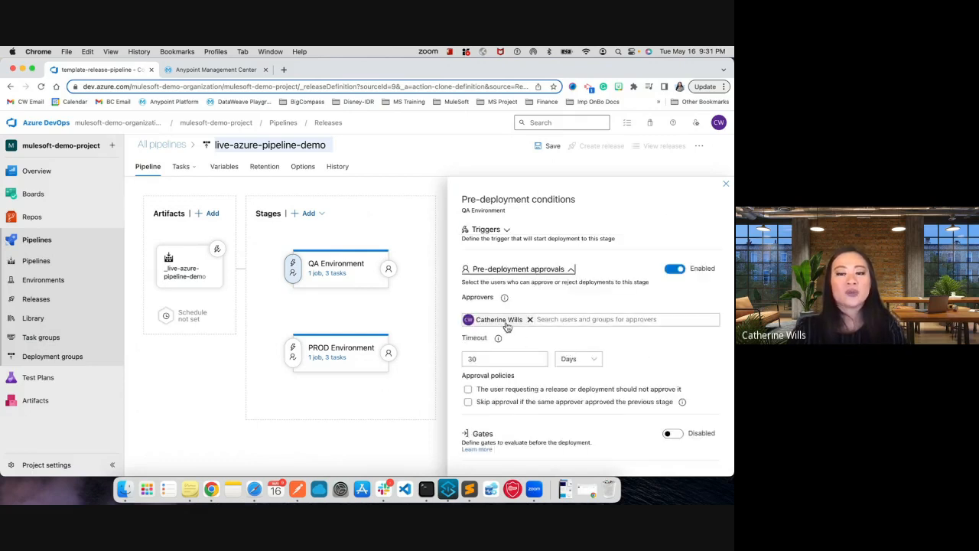
left_click(571, 321)
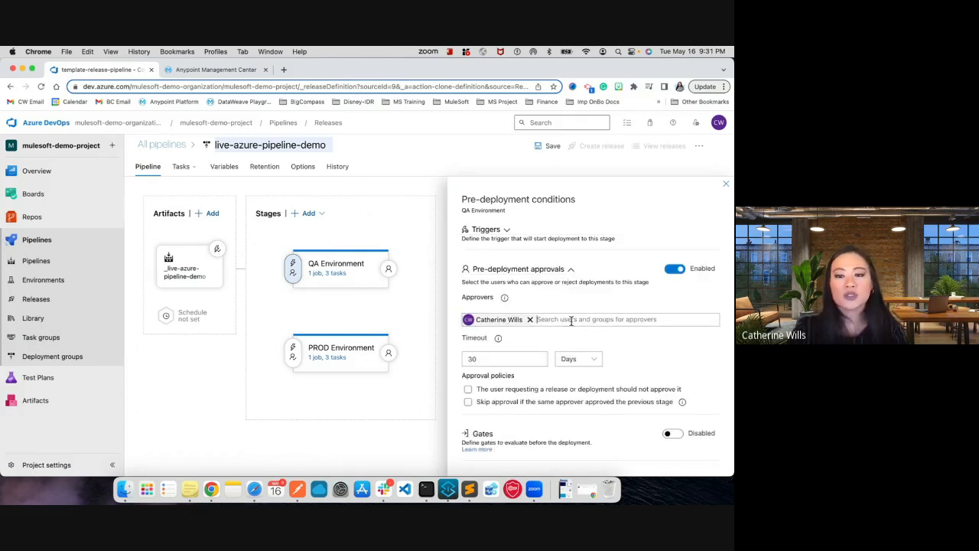
left_click(505, 230)
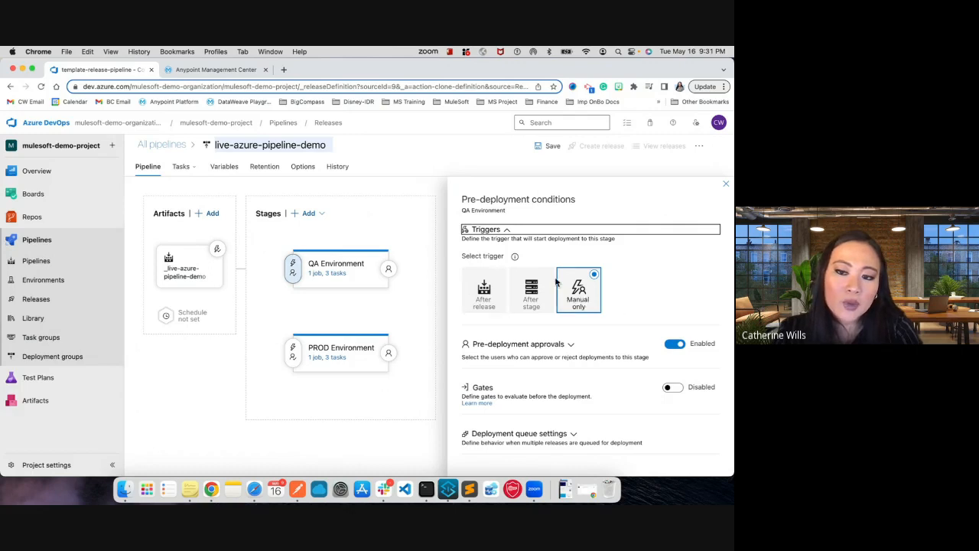
mouse_move(337, 304)
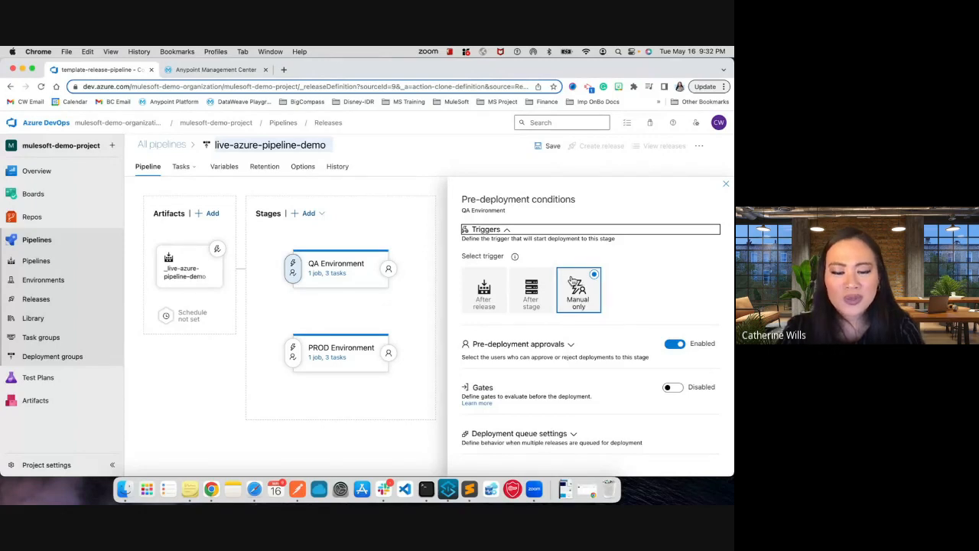
left_click(515, 345)
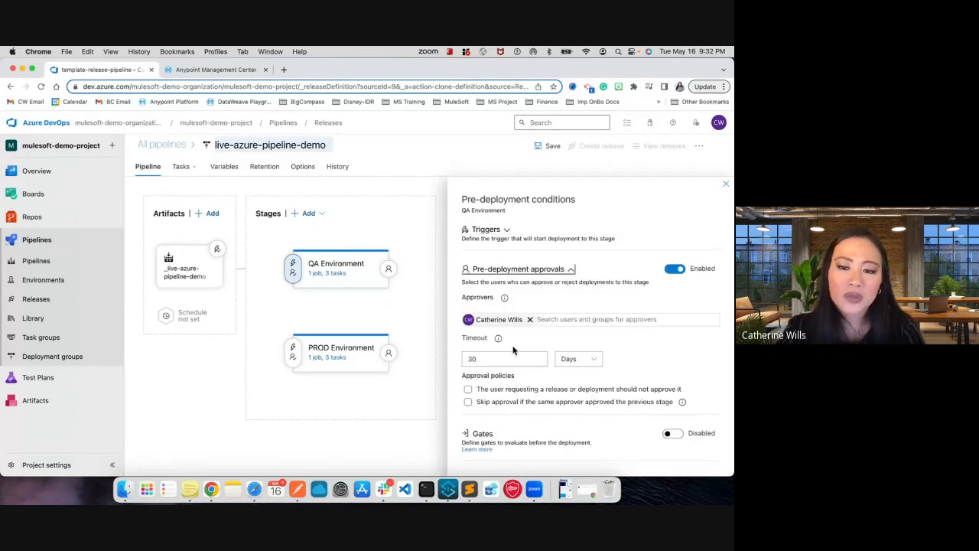
left_click(726, 187)
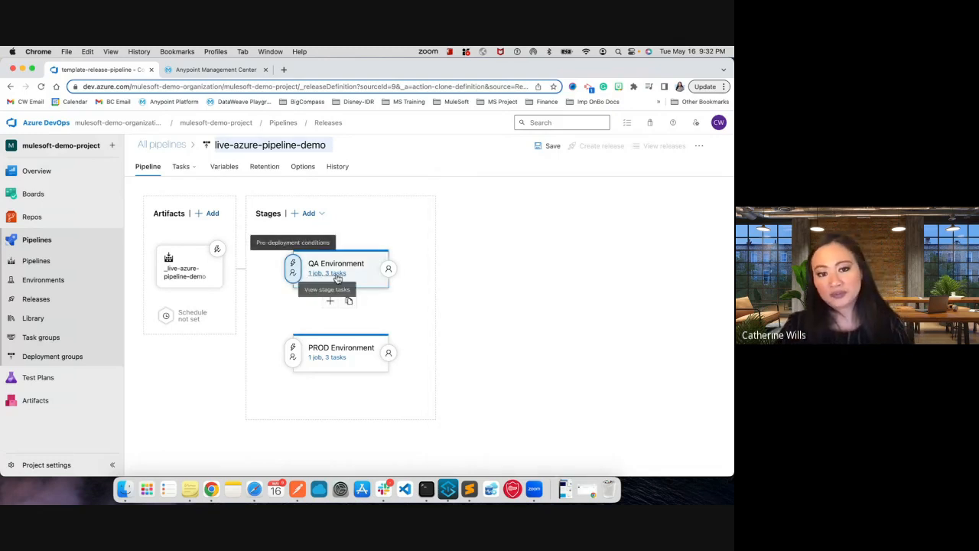
- In the QA Environment stage's tasks, check the agent job and set the download task's secure file to nonprod-settings.xml
left_click(336, 276)
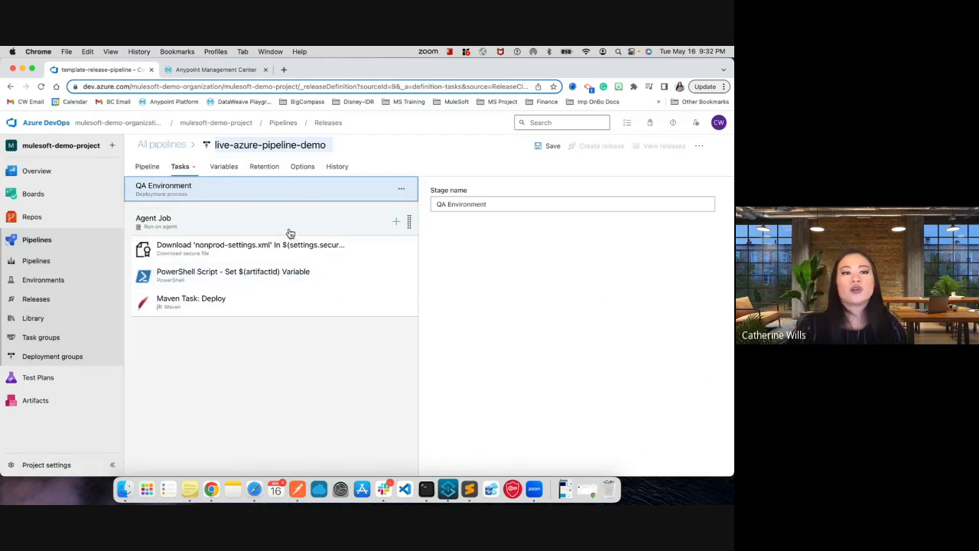
left_click(257, 233)
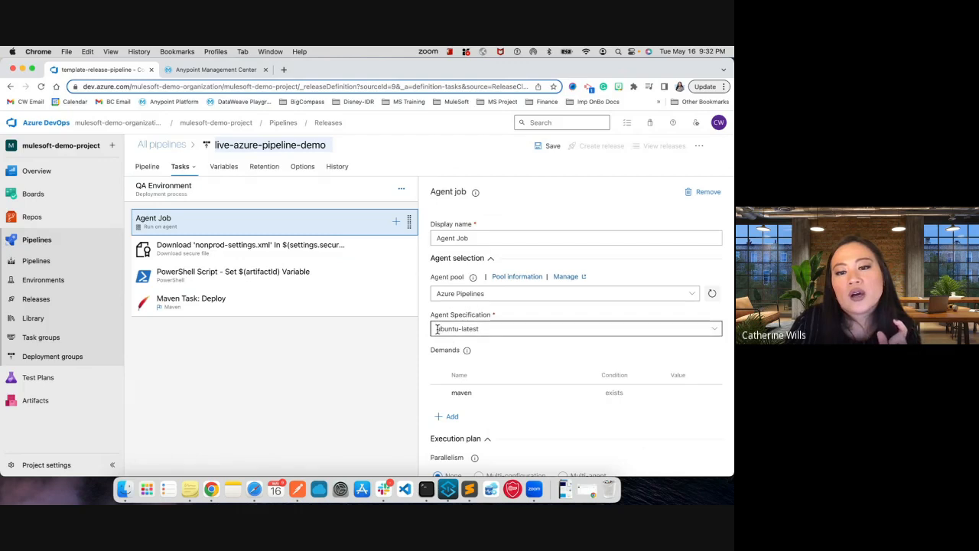
left_click(305, 260)
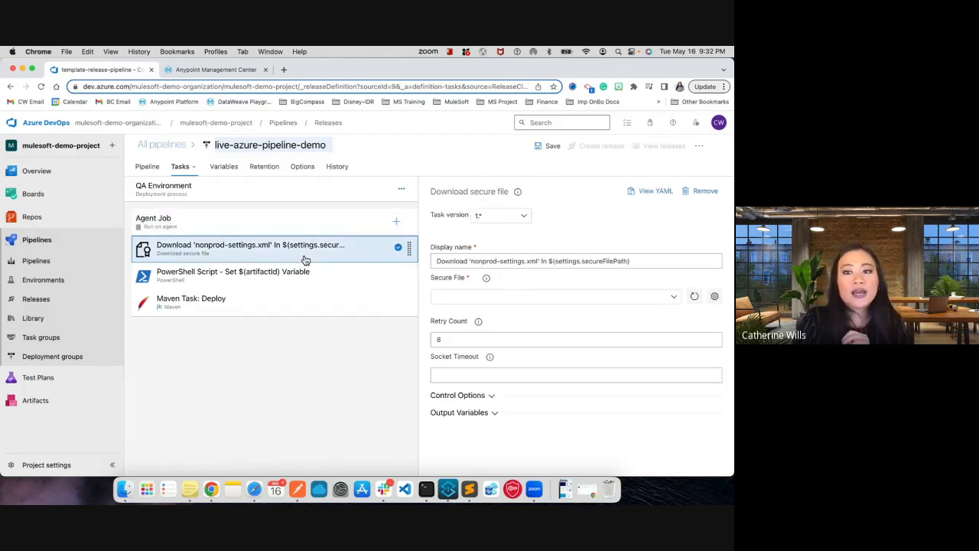
left_click(664, 296)
left_click(596, 314)
left_click(439, 296)
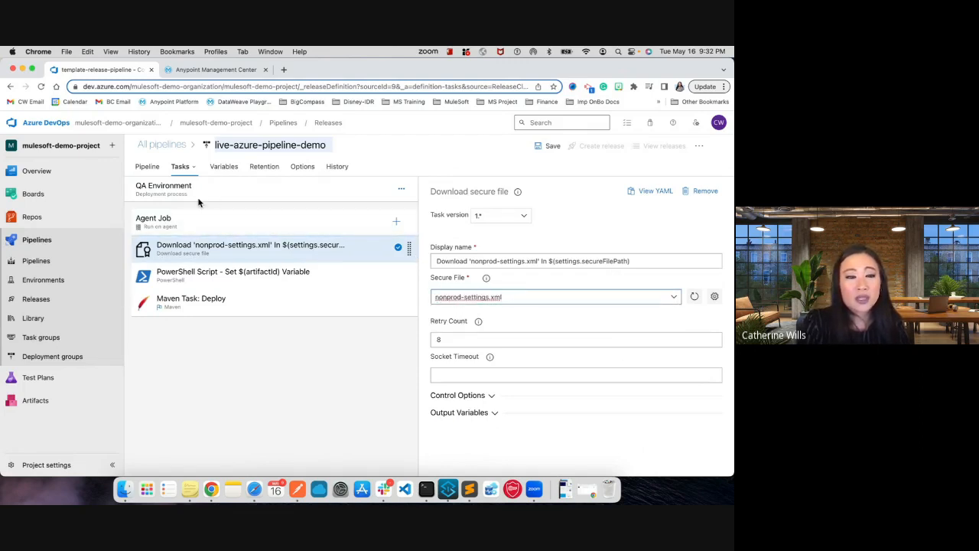
- Examine the inline script of the QA stage's PowerShell task, focusing on the path it uses to read pom.xml
left_click(244, 278)
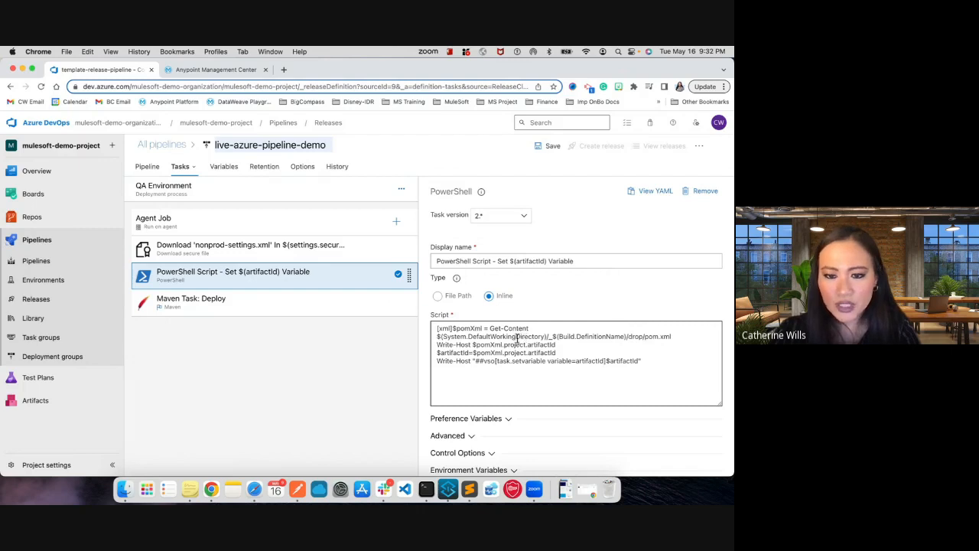
left_click_drag(442, 337, 564, 335)
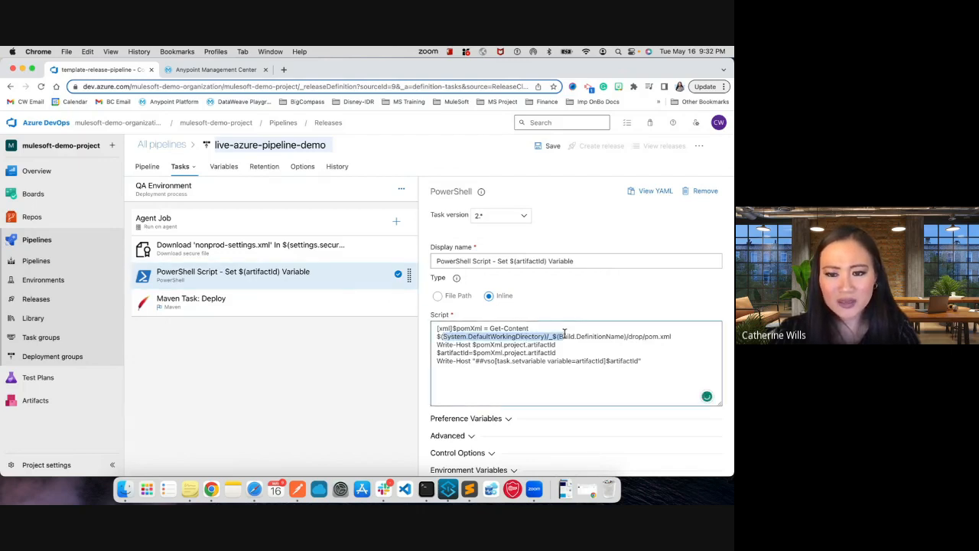
left_click(543, 332)
left_click_drag(558, 337, 620, 331)
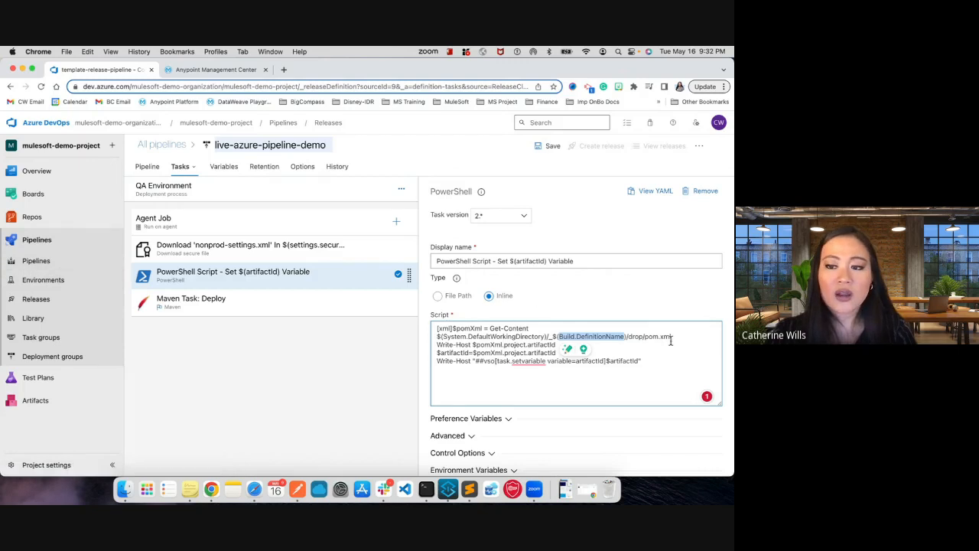
left_click(641, 337)
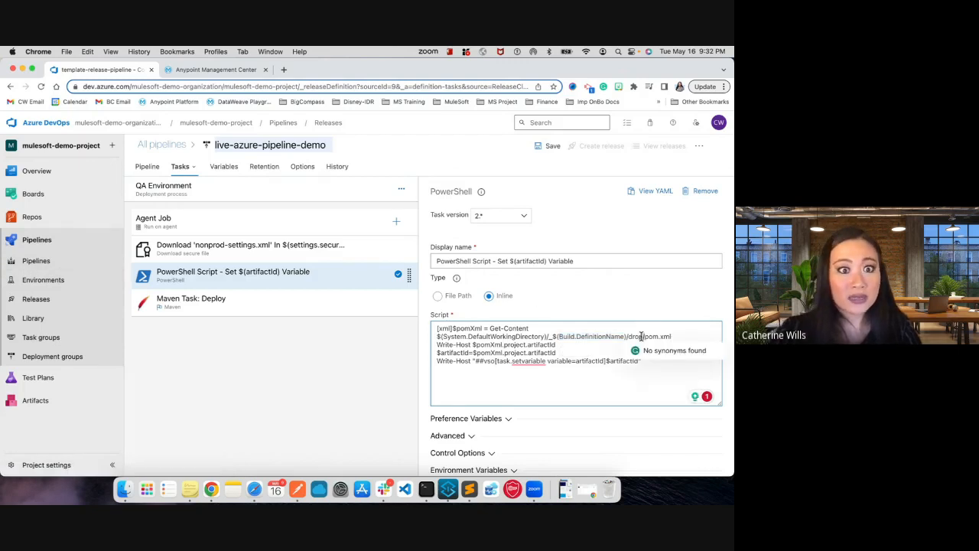
triple_click(650, 337)
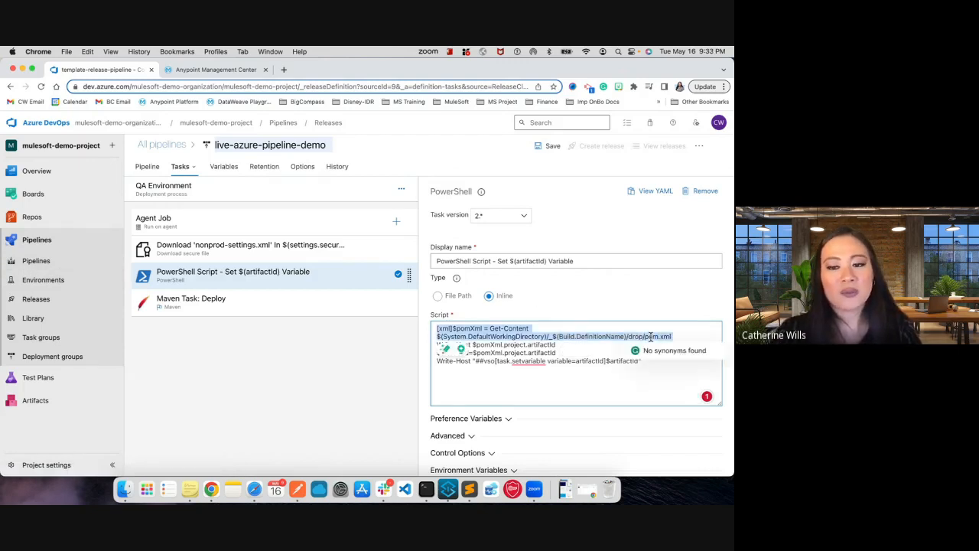
- Switch to Anypoint Studio to check the artifact ID script and publish tasks in azure-pipelines.yml, and return to the release pipeline in Chrome
key("ctrl+Left")
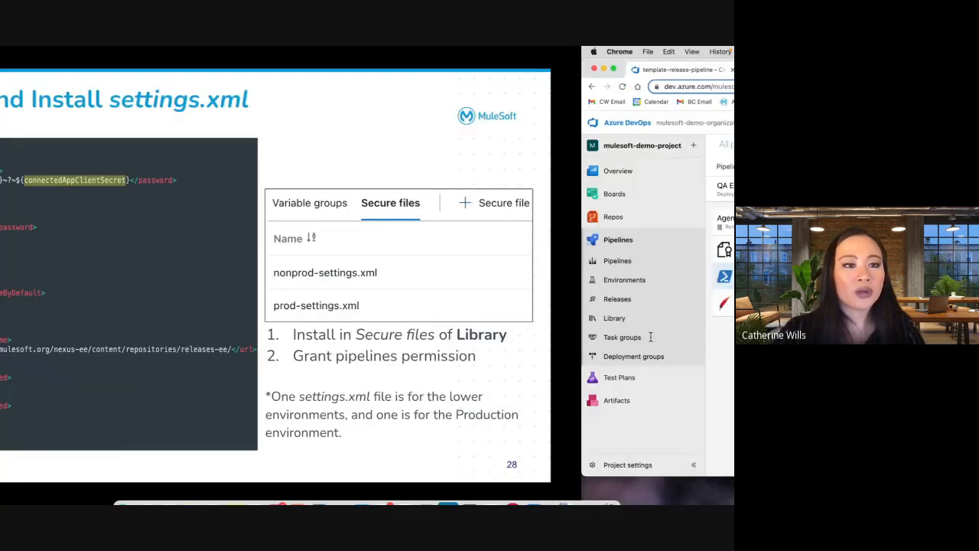
key("ctrl+Left")
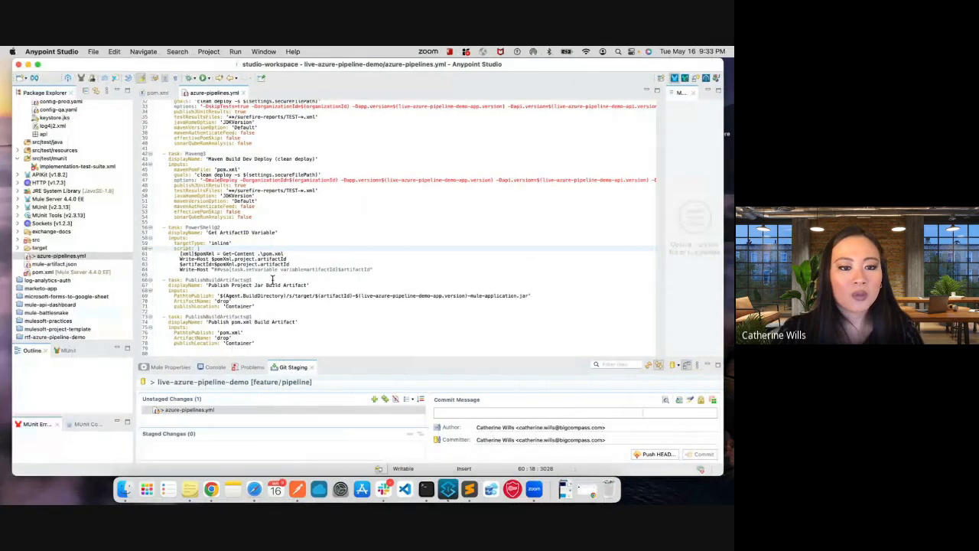
key("ctrl+Right")
key("ctrl+Right")
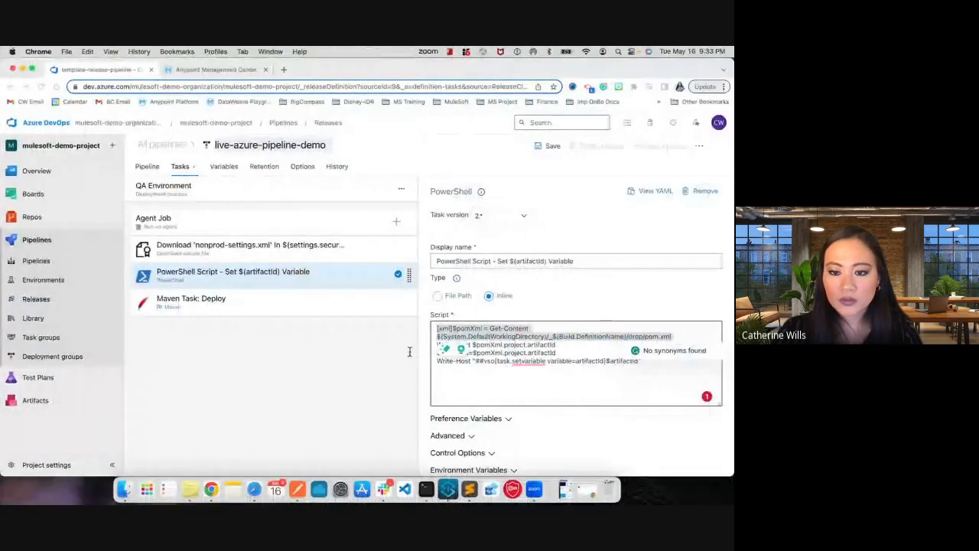
- Fill the options of the QA stage's Maven deploy task with the copied Mule deployment arguments, from -Dmule.artifact through -Dhttps.keystore.password
left_click(293, 301)
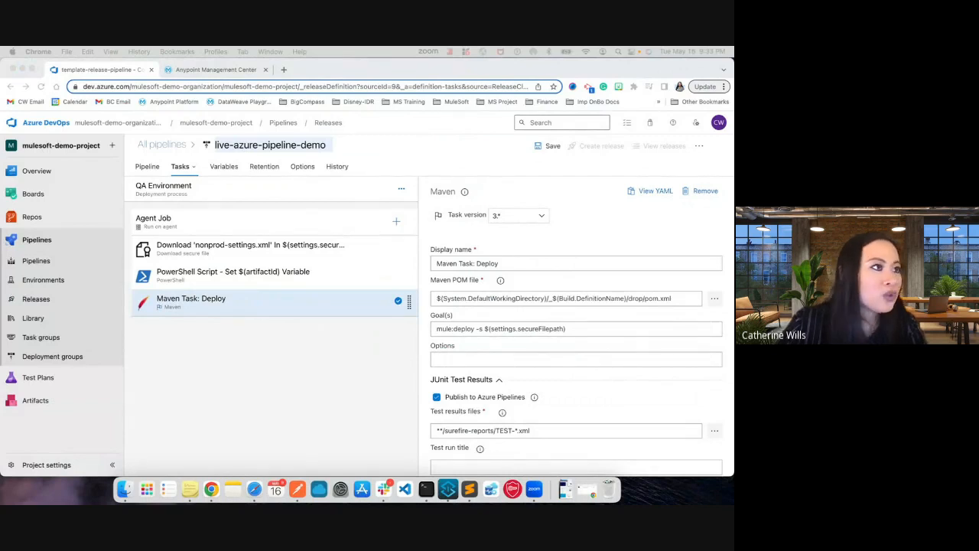
left_click(477, 358)
left_click(477, 358)
key("super+v")
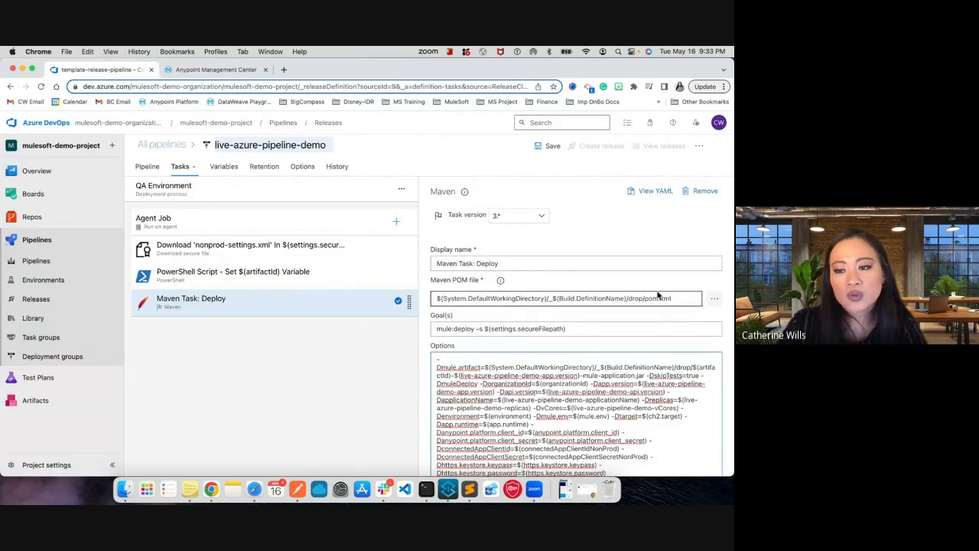
- Review the QA Maven deploy task's goal and options, focusing on the settings file path, the artifact path and the connected app credential variables
scroll(651, 301, "down", 2)
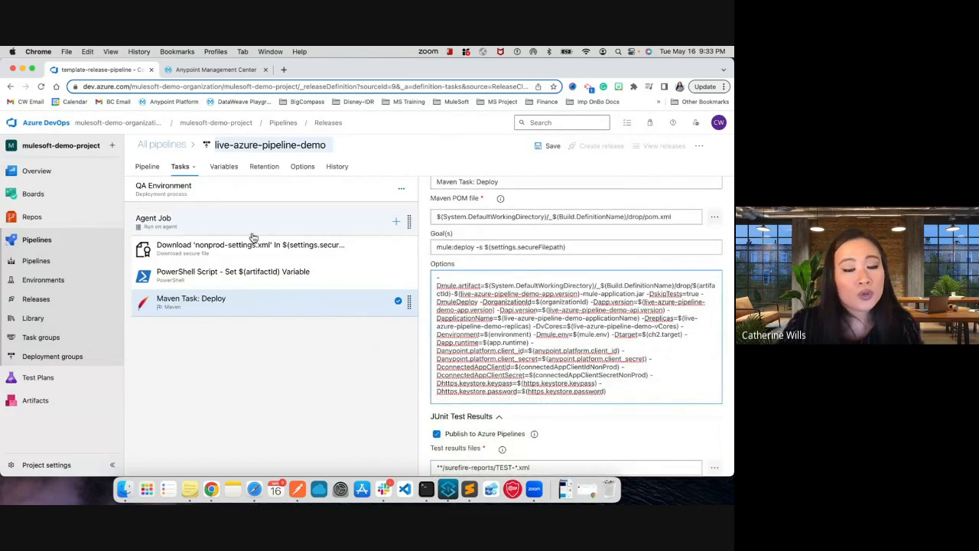
left_click_drag(485, 247, 602, 247)
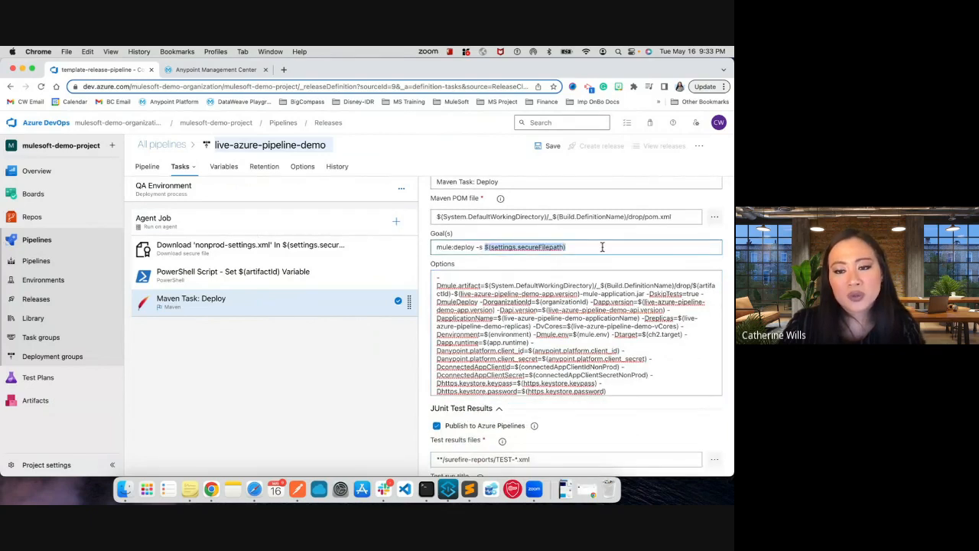
left_click(498, 337)
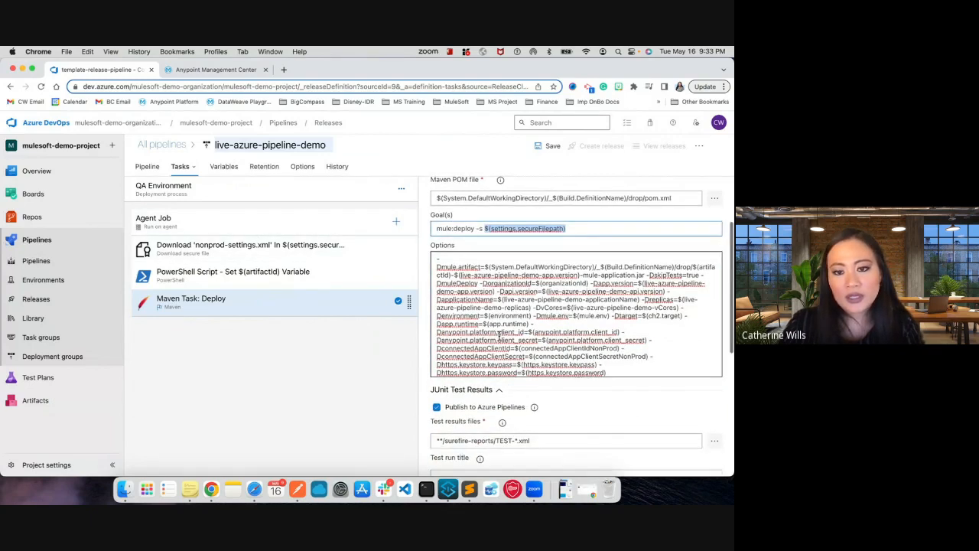
left_click_drag(436, 258, 647, 277)
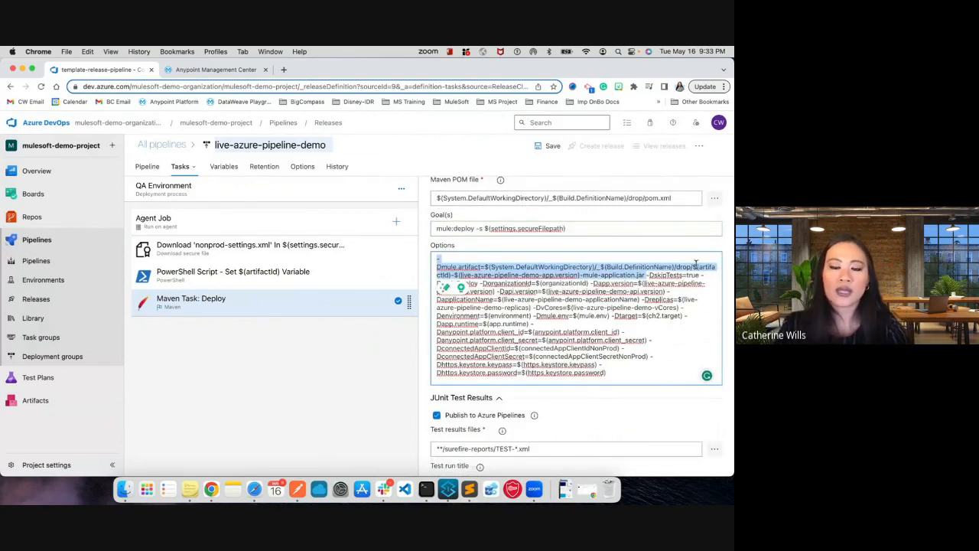
left_click(613, 294)
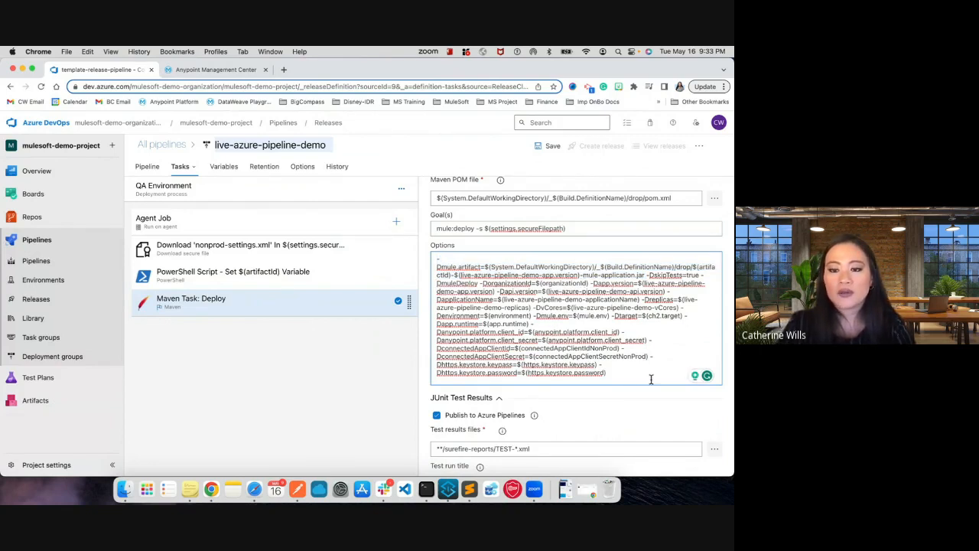
left_click_drag(452, 322, 534, 356)
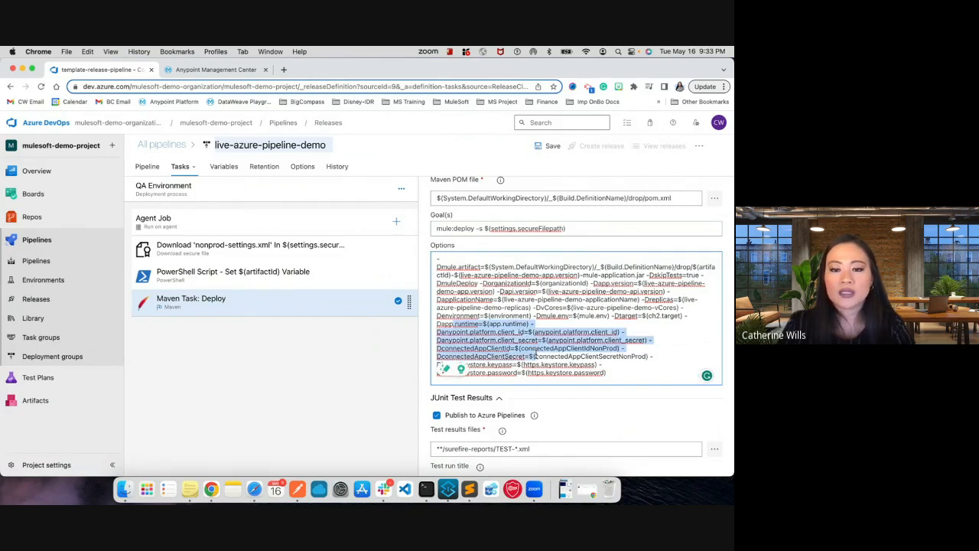
scroll(536, 354, "down", 2)
scroll(536, 353, "up", 1)
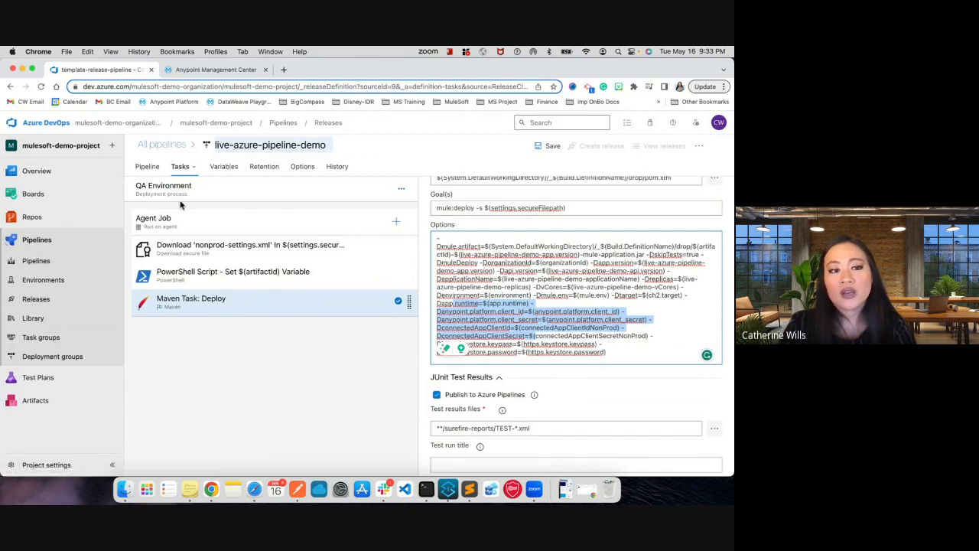
- Open the PROD Environment stage's tasks and check the secure file download and the PowerShell artifactId script
left_click(148, 168)
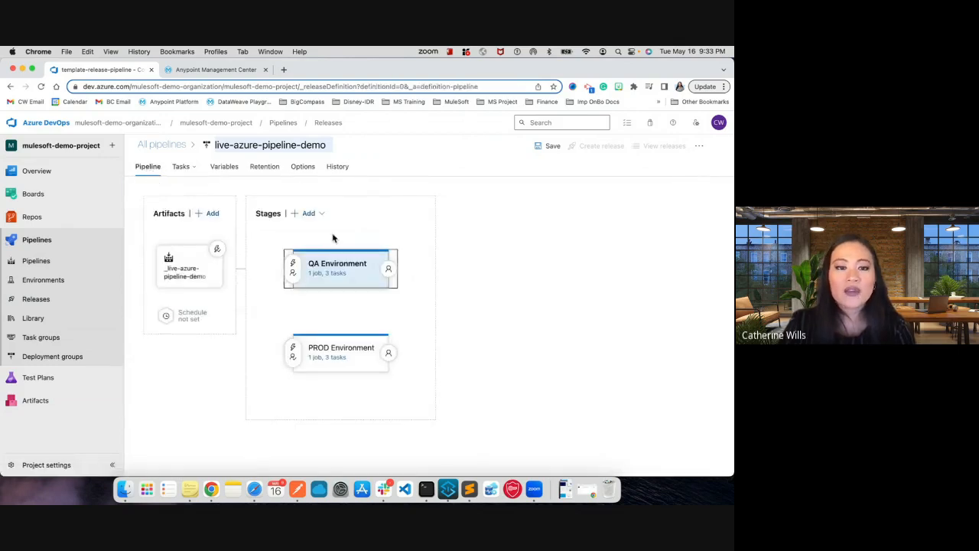
mouse_move(349, 296)
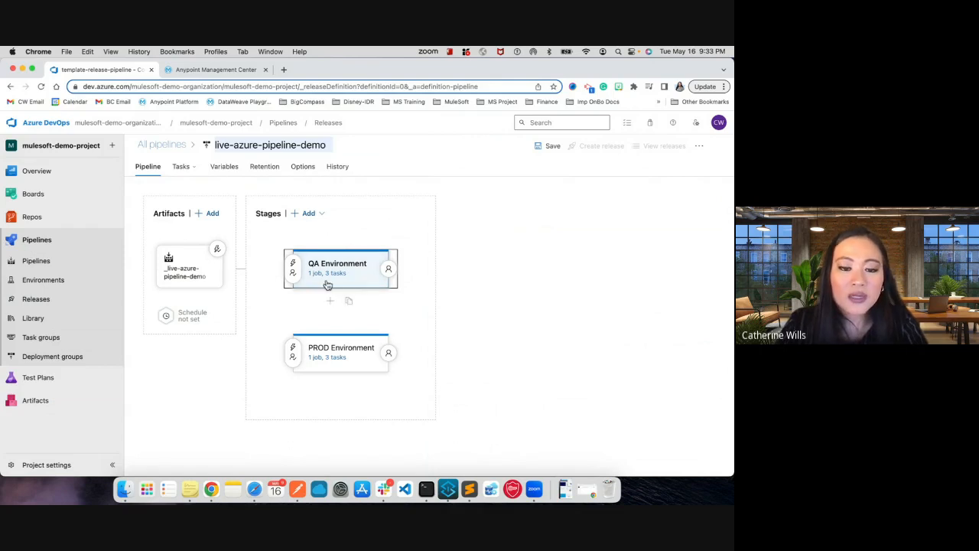
left_click(339, 362)
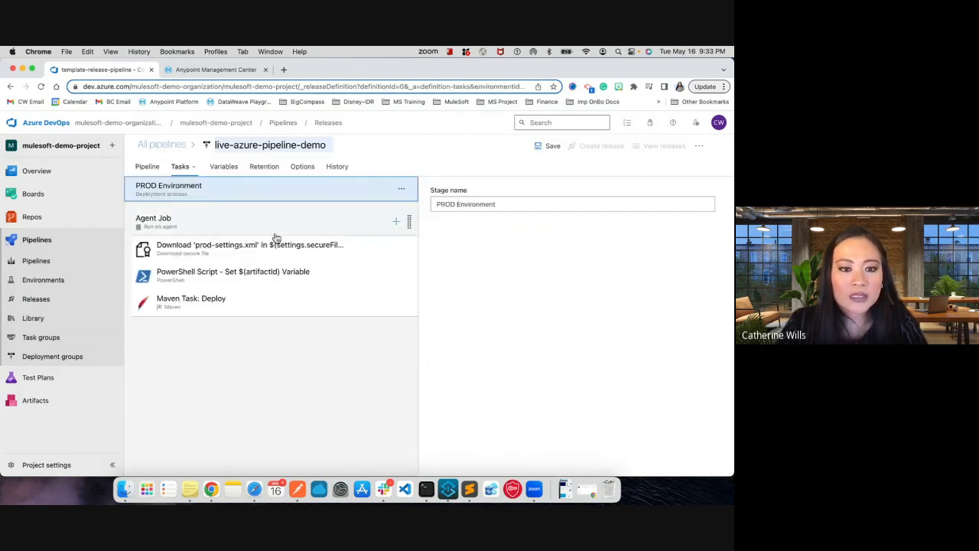
left_click(296, 255)
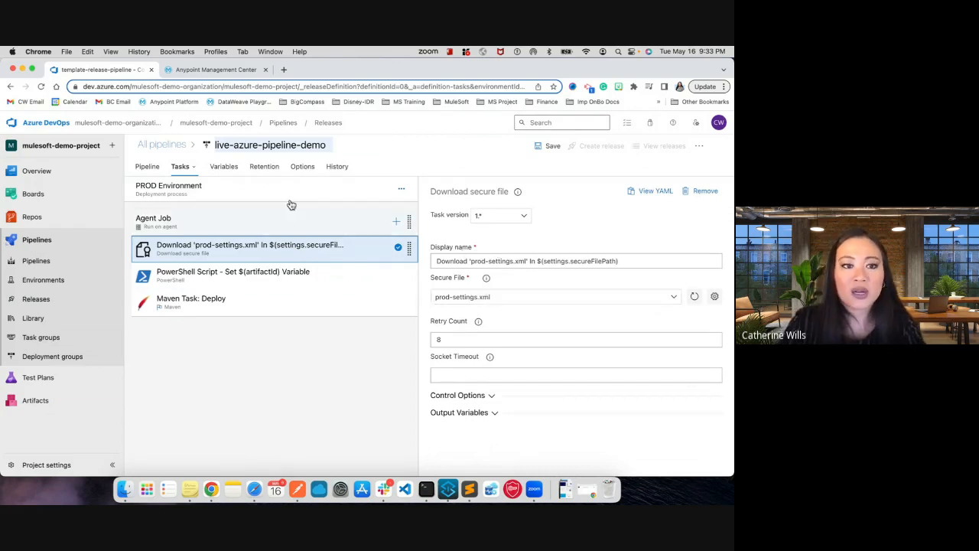
left_click(280, 280)
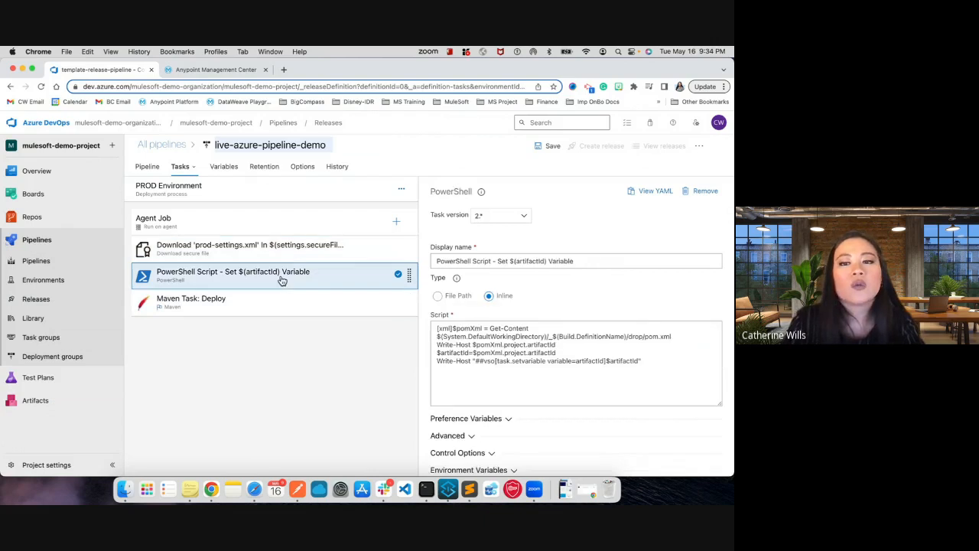
- Fill the options of the PROD stage's Maven deploy task with the same copied Mule deployment arguments
left_click(372, 304)
left_click(493, 359)
key("super+v")
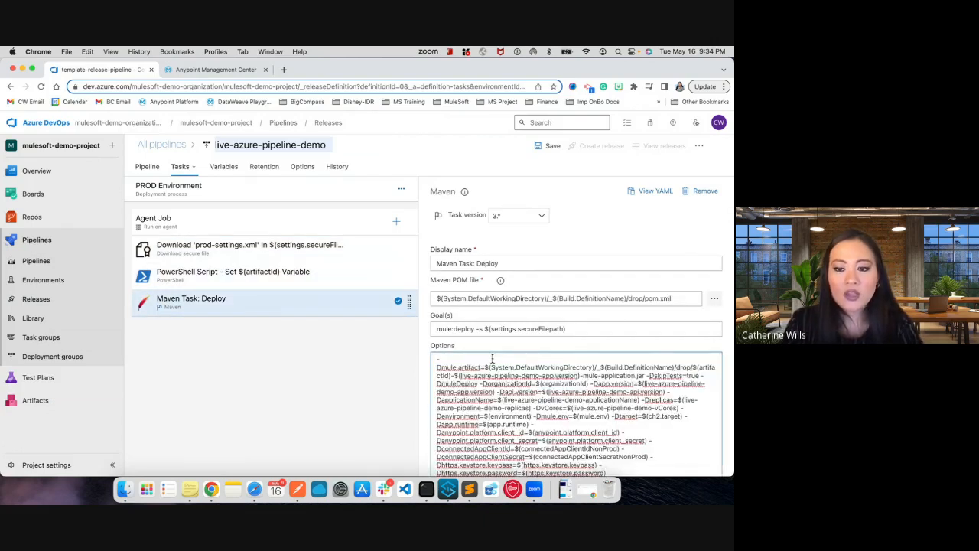
- In the PROD deploy options, change the connected app variable references to connectedAppClientIdProd and connectedAppClientSecretProd
left_click(602, 379)
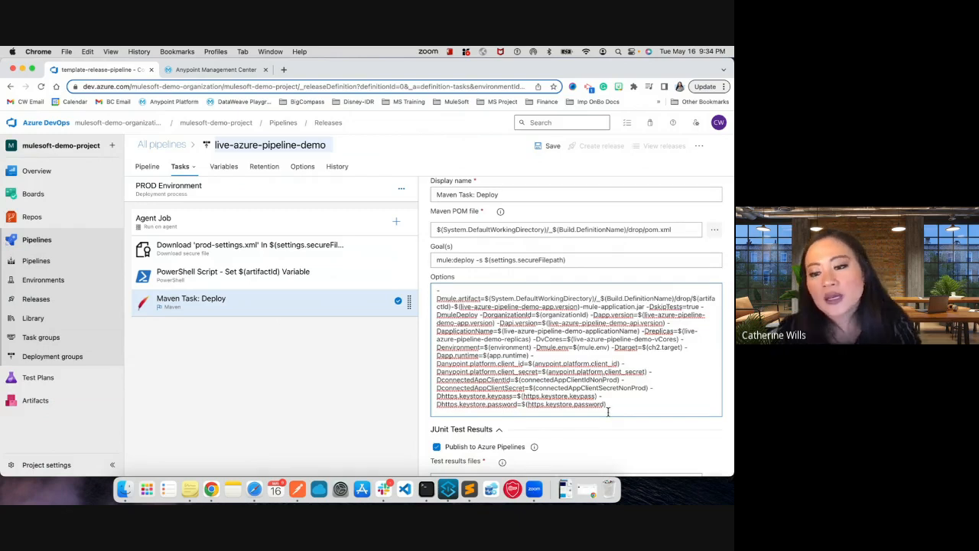
key("BackSpace")
key("BackSpace")
key("BackSpace")
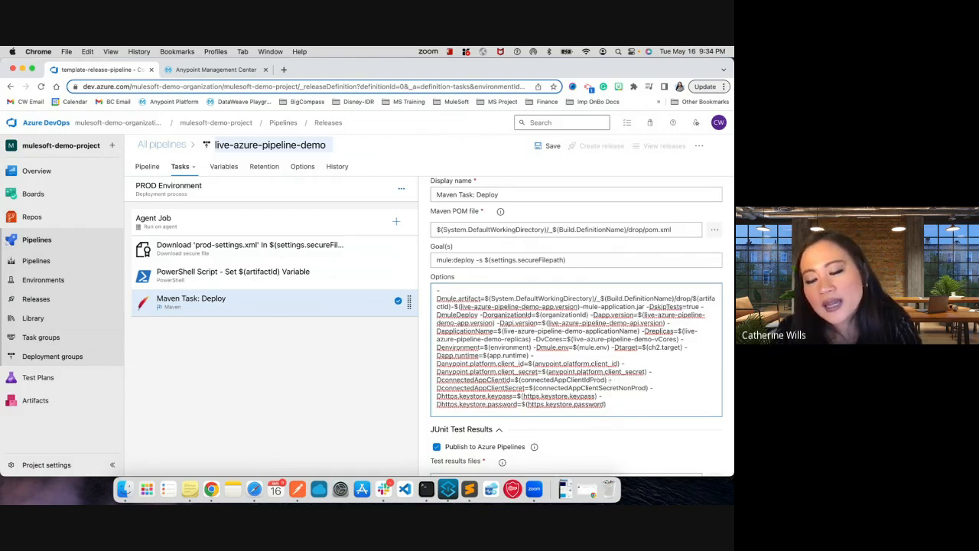
left_click(630, 388)
key("BackSpace")
key("BackSpace")
key("BackSpace")
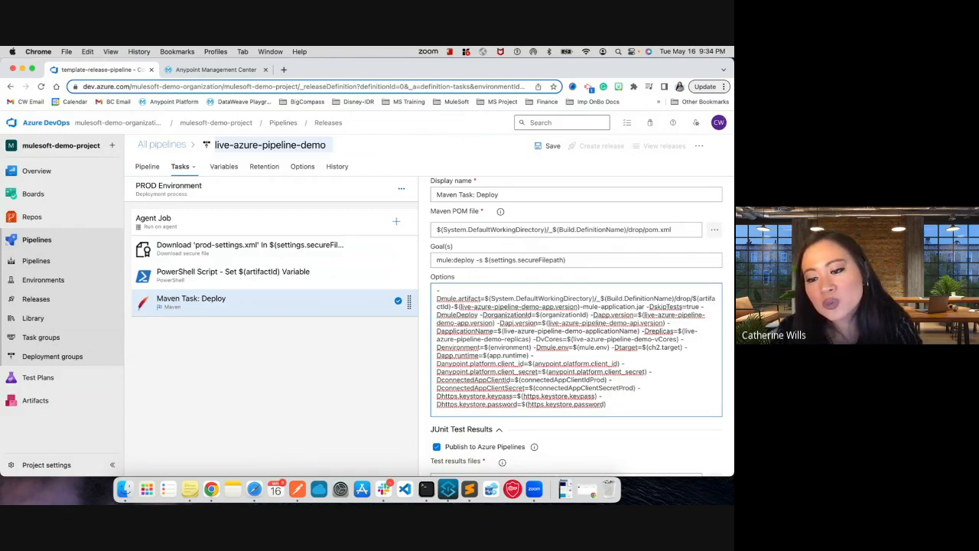
scroll(589, 390, "down", 2)
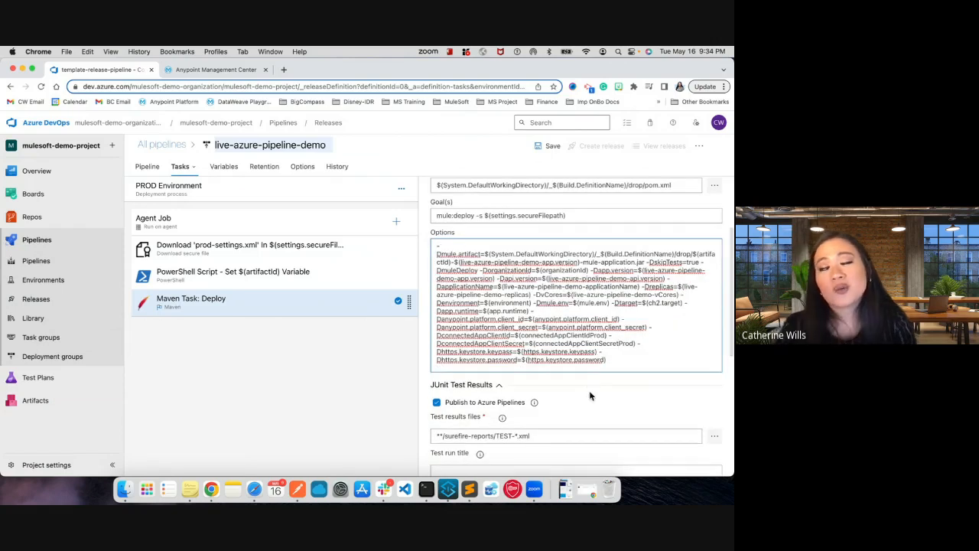
scroll(589, 390, "up", 2)
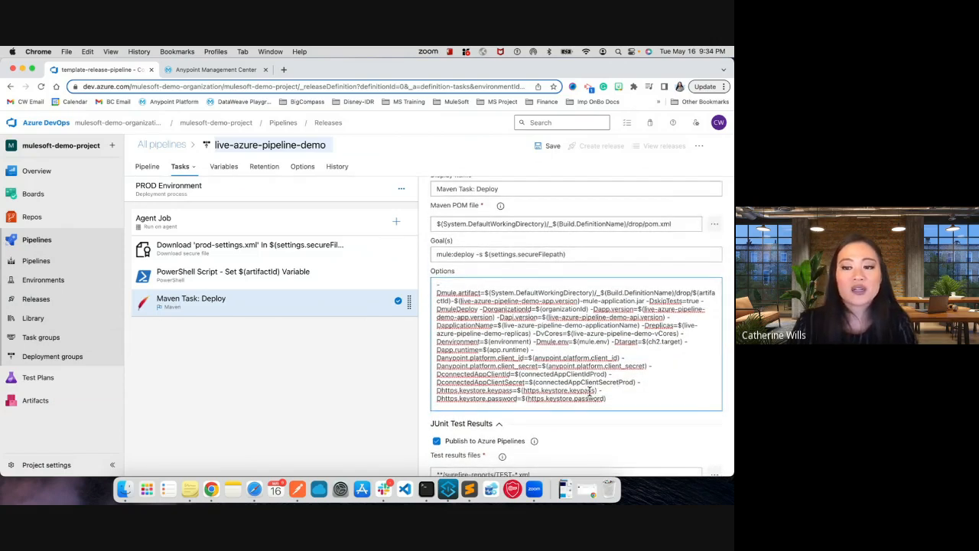
scroll(566, 325, "up", 3)
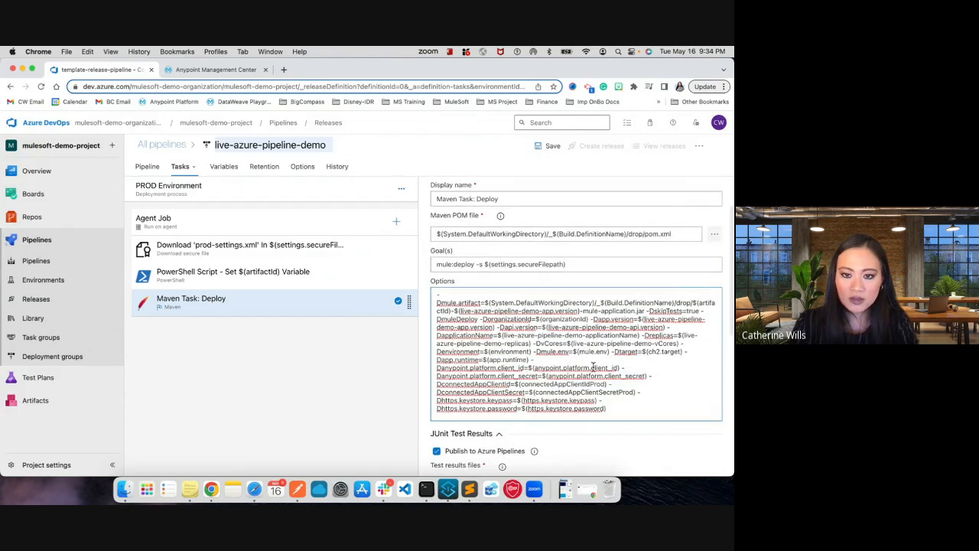
scroll(504, 222, "up", 1)
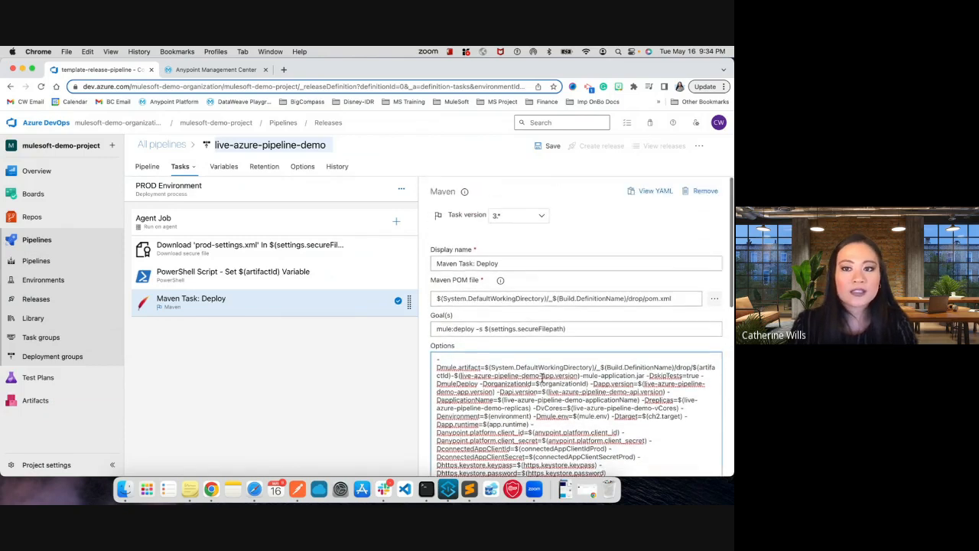
- Review the release pipeline's linked variable groups default-mule-properties, qa-mule-properties and prod-mule-properties, including their scopes
left_click(220, 166)
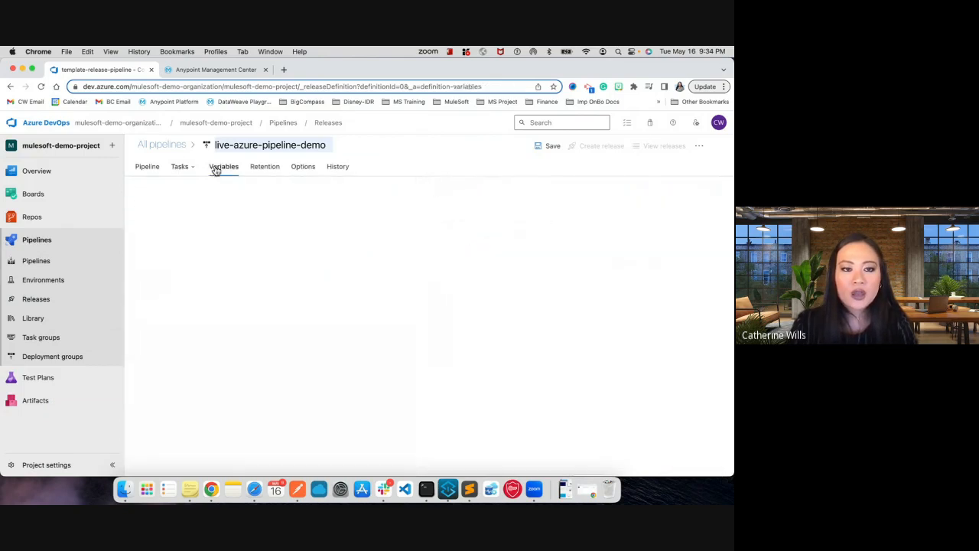
left_click(220, 205)
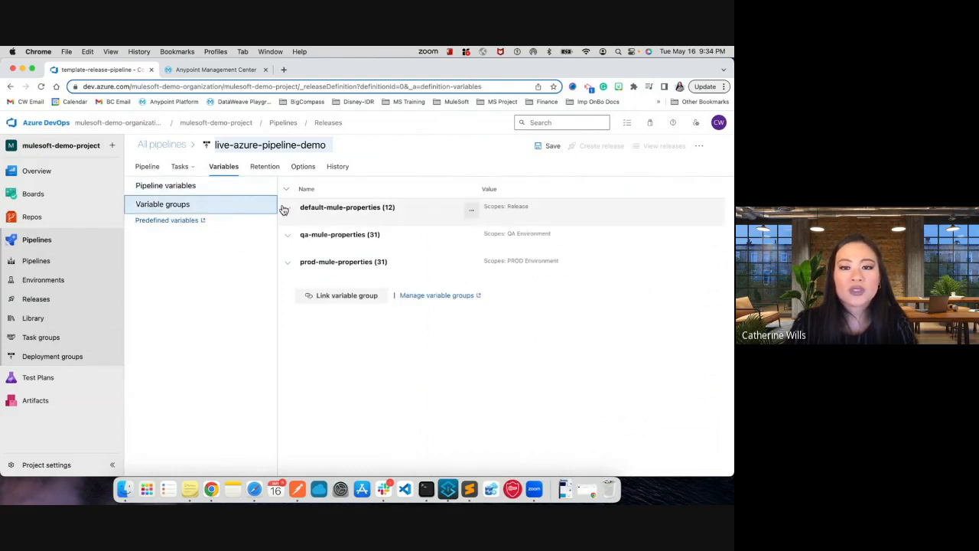
left_click(283, 212)
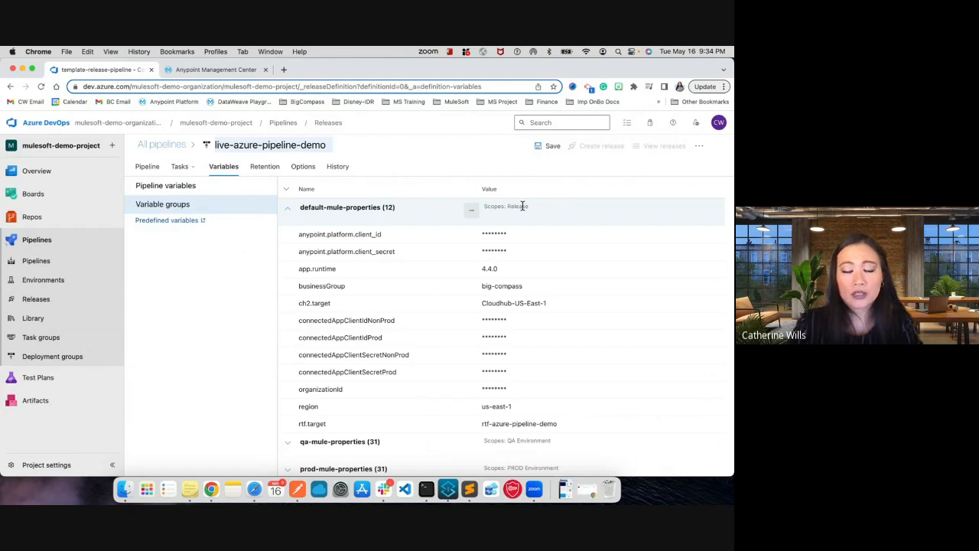
left_click(291, 212)
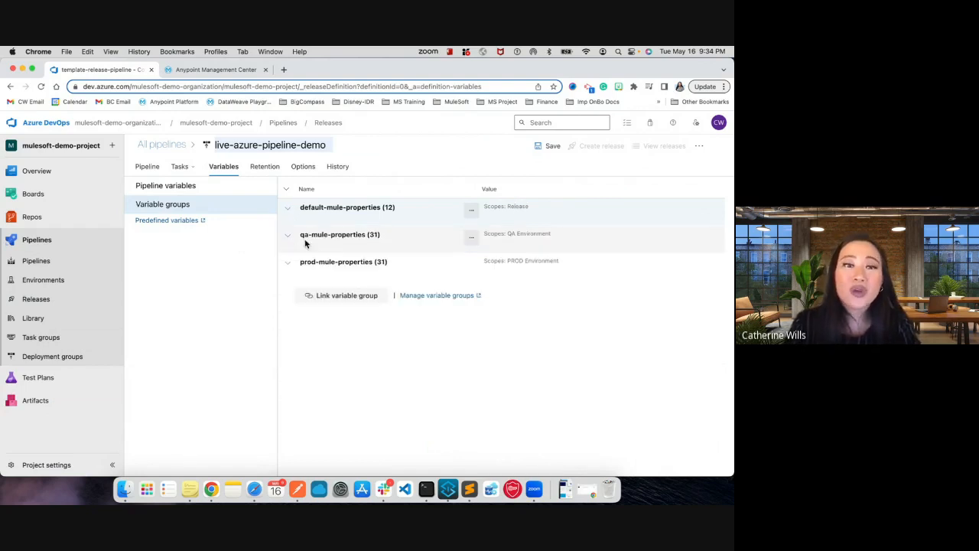
left_click(288, 236)
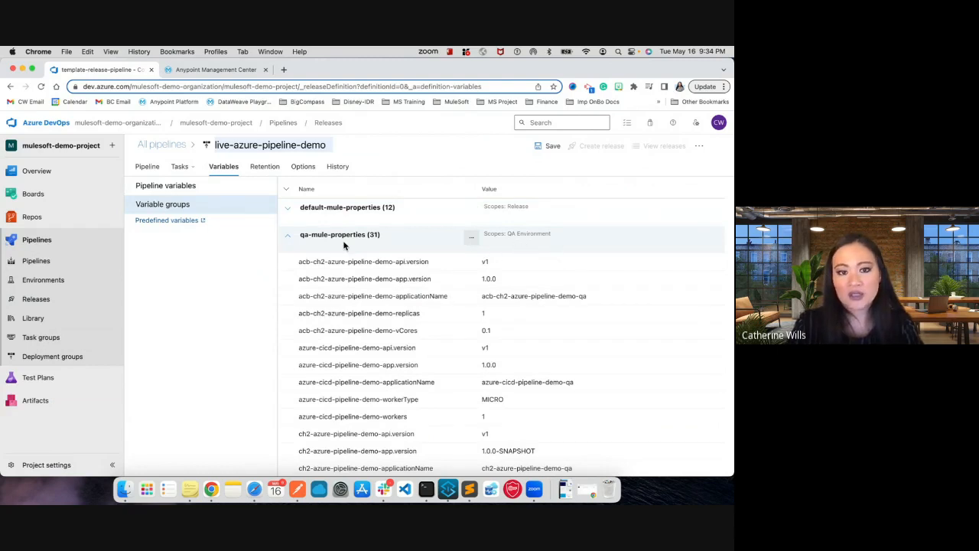
left_click(289, 237)
left_click(296, 265)
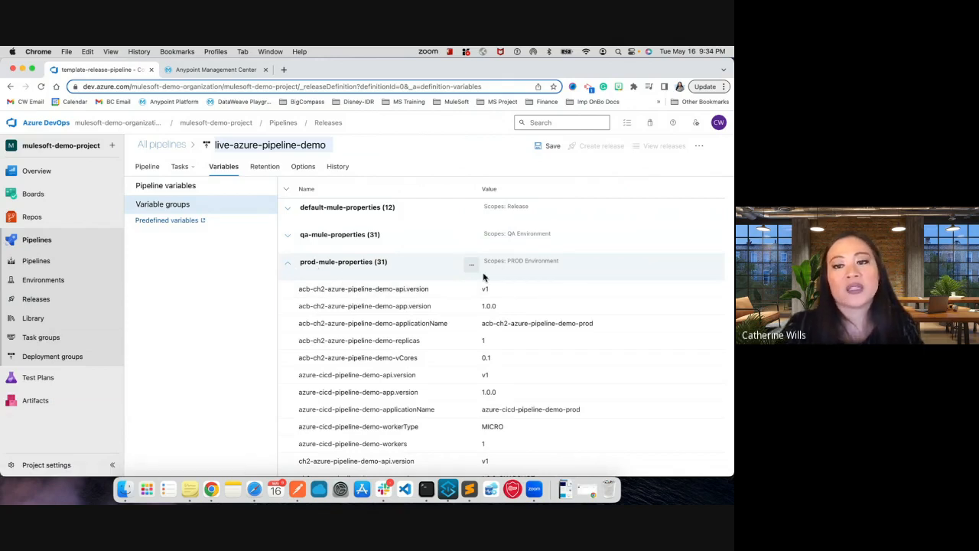
left_click(289, 267)
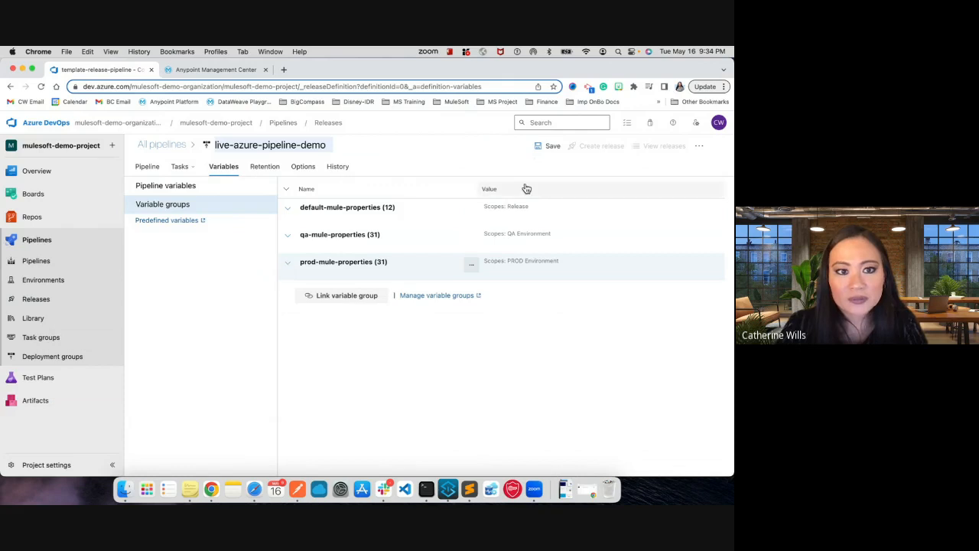
- Save the live-azure-pipeline-demo release pipeline in the root folder and switch to the slide presentation
left_click(138, 174)
left_click(537, 146)
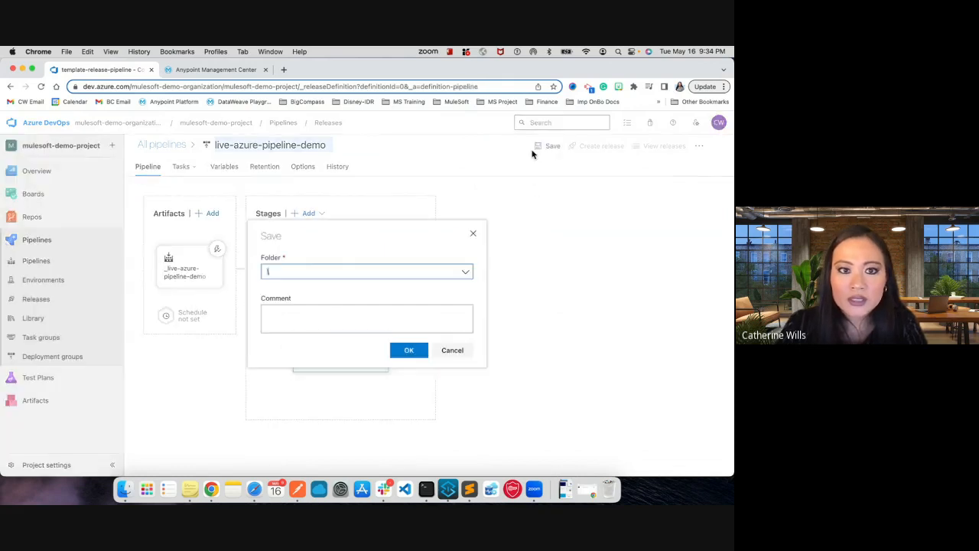
left_click(406, 350)
key("ctrl+Left")
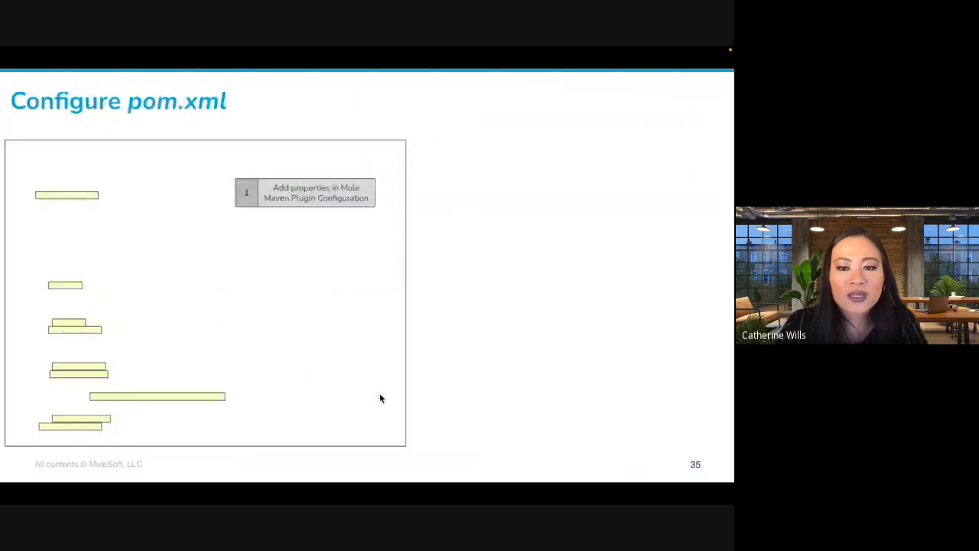
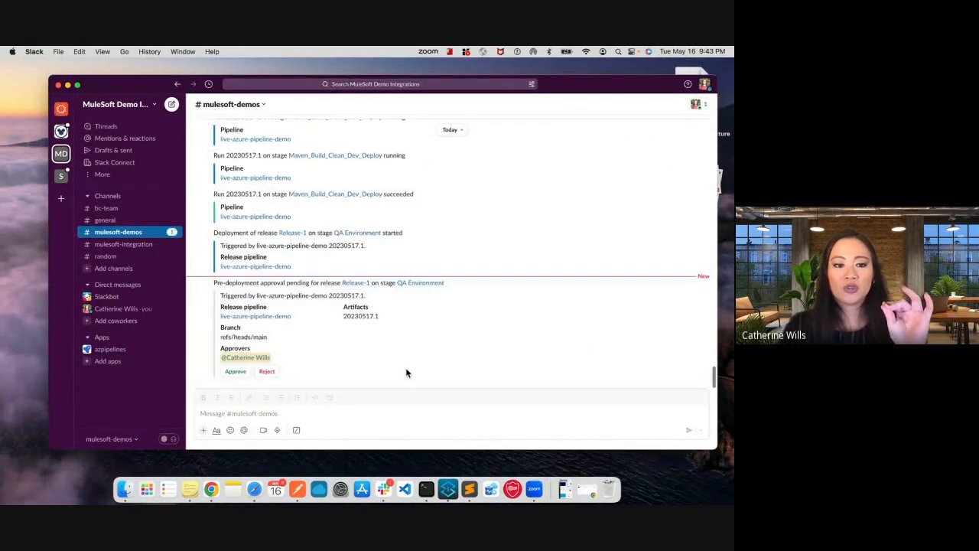
- Approve Release-1's QA Environment deployment from the Slack approval request and open the QA stage's logs in Azure DevOps
left_click(234, 373)
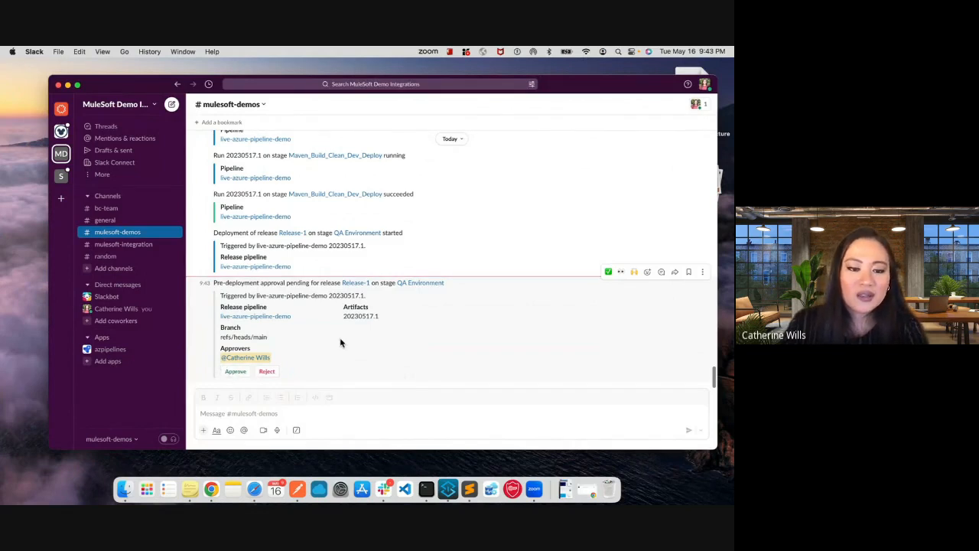
left_click(238, 376)
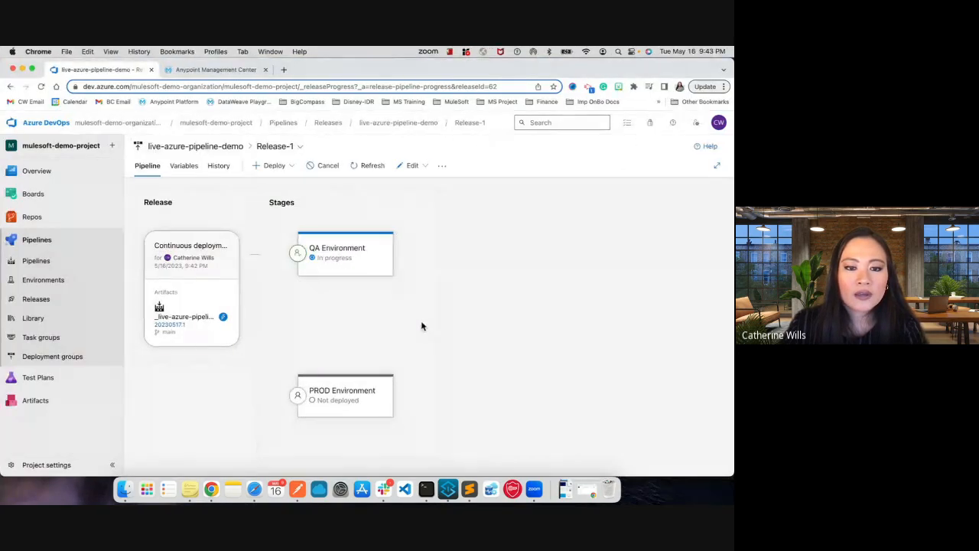
left_click(368, 297)
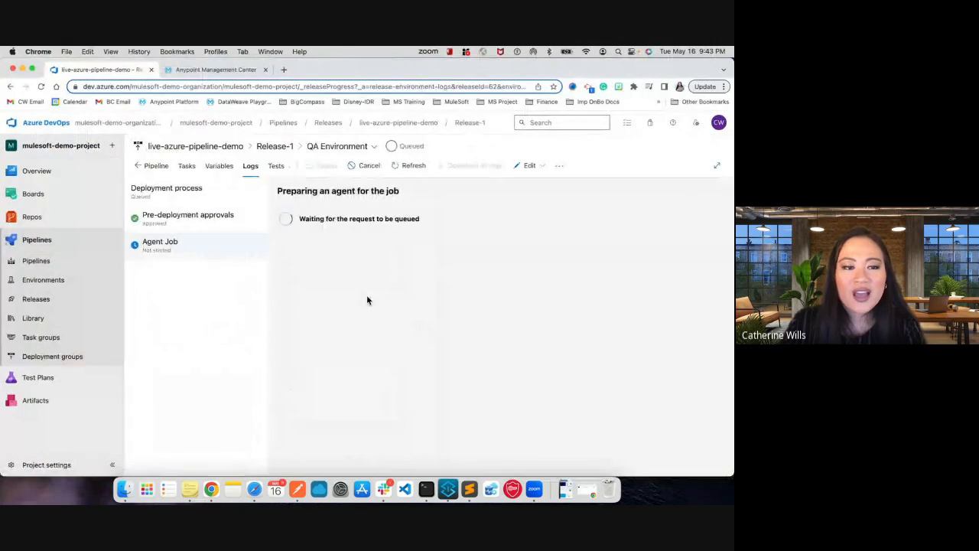
- Open the Deploy job of live-azure-pipeline-demo's build run and examine the files in its published drop artifact
left_click(135, 165)
left_click(48, 260)
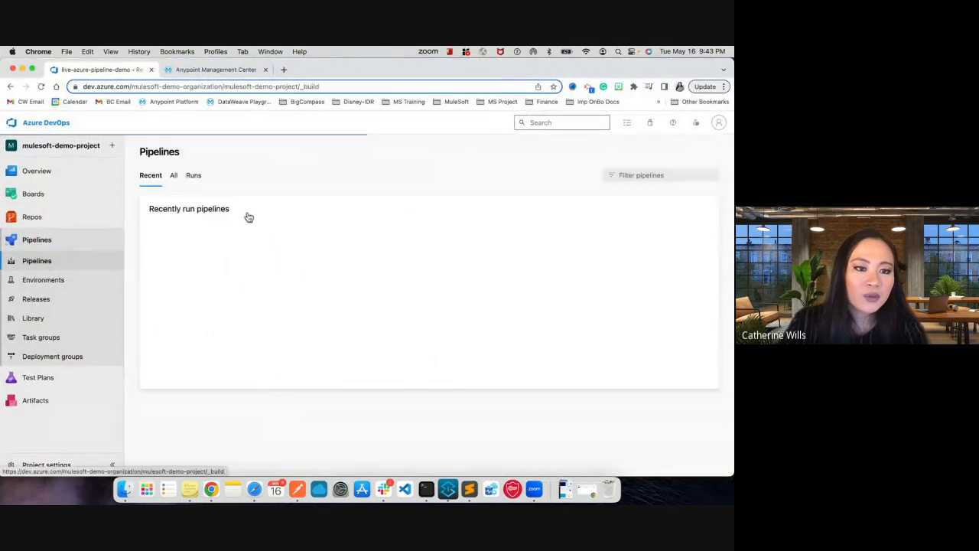
left_click(271, 250)
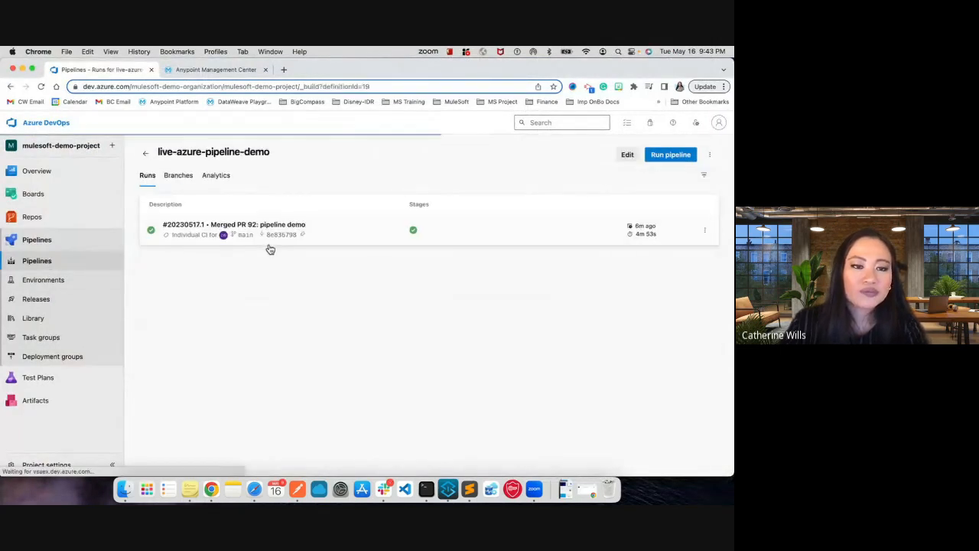
left_click(354, 234)
left_click(260, 388)
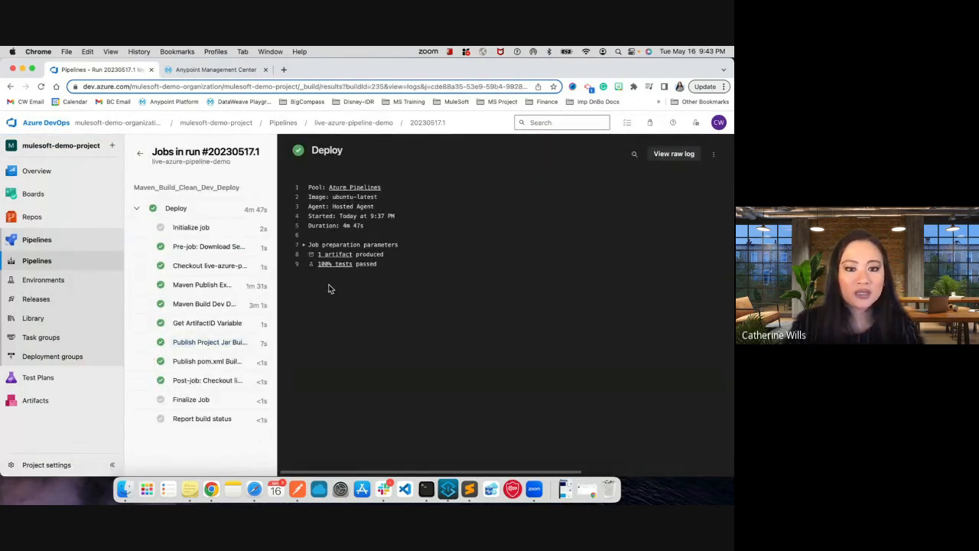
left_click(340, 255)
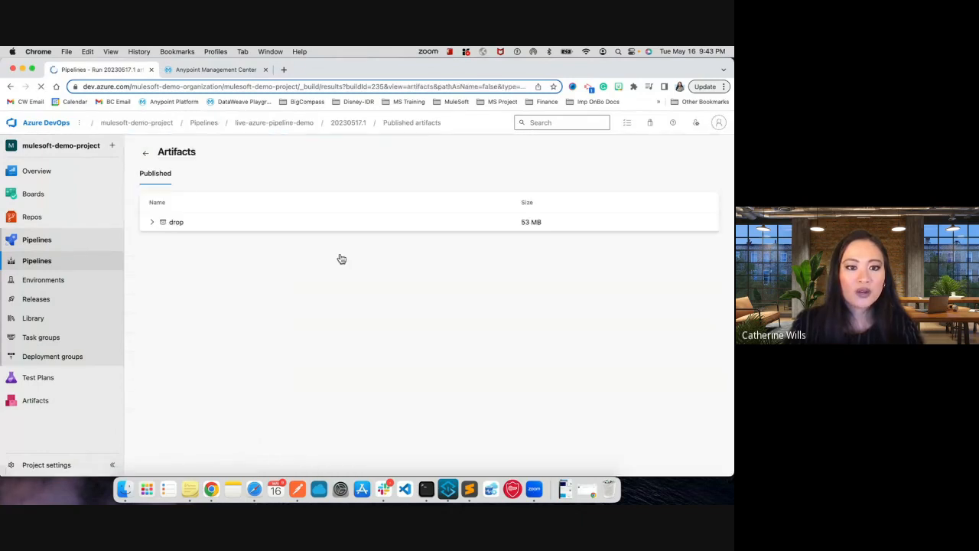
left_click(285, 223)
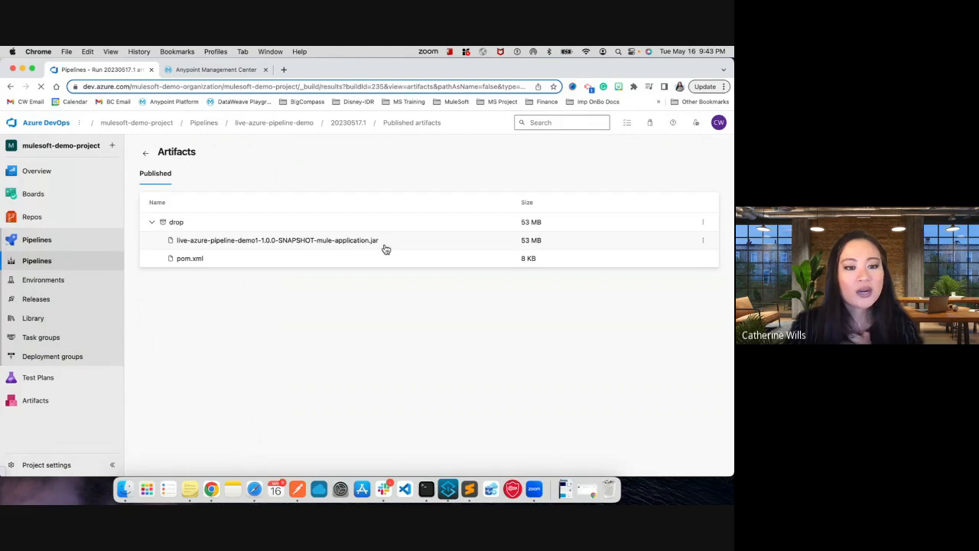
- Look over the run's Deploy job tasks, the live-azure-pipeline-demo releases and the build pipeline's run list
left_click(147, 154)
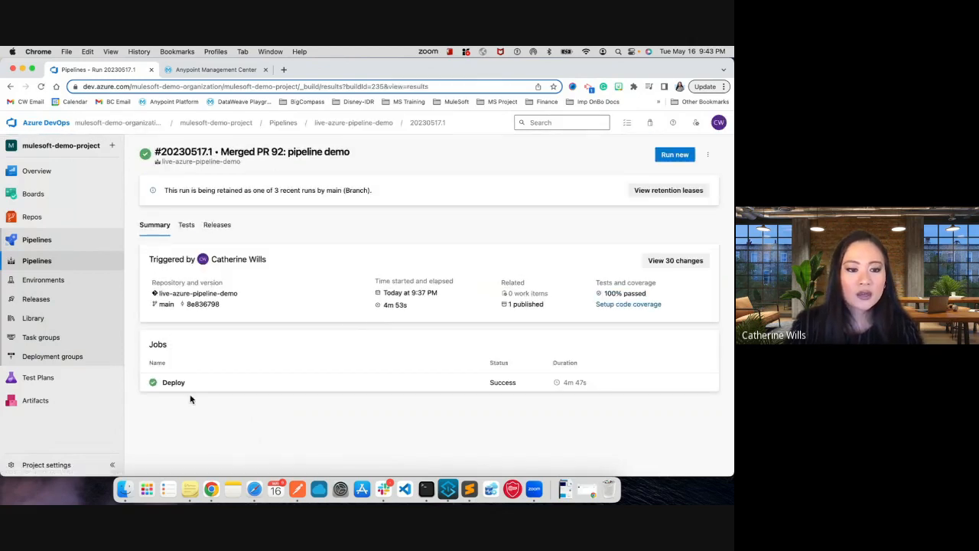
left_click(190, 387)
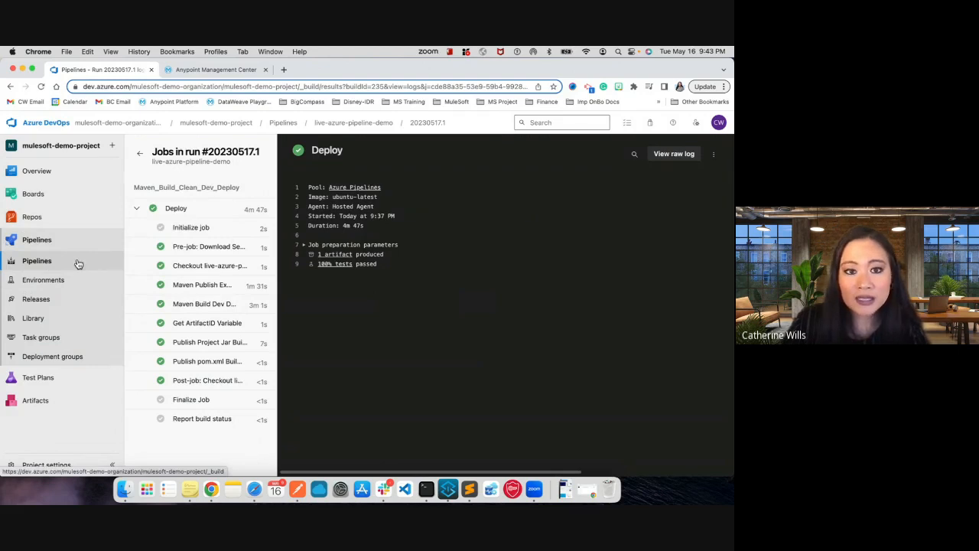
left_click(66, 300)
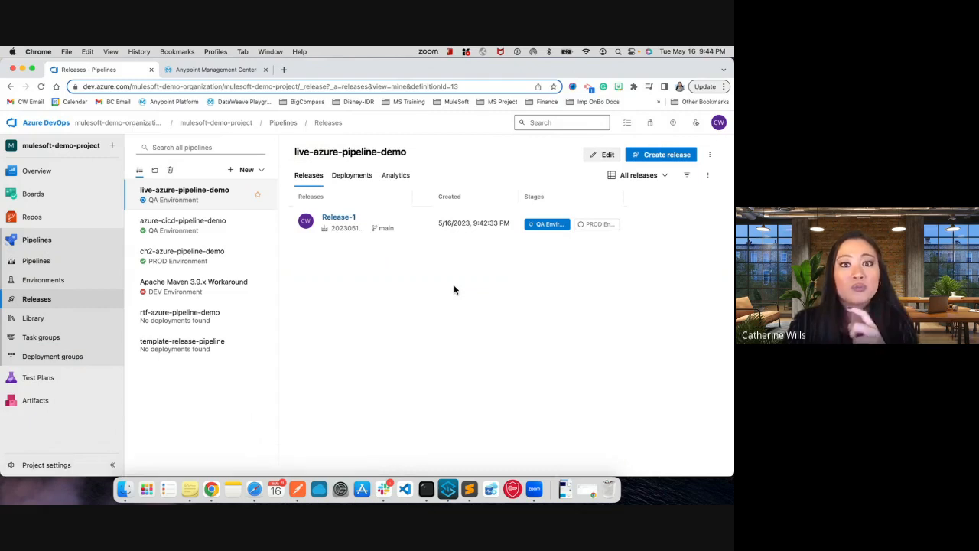
left_click(40, 260)
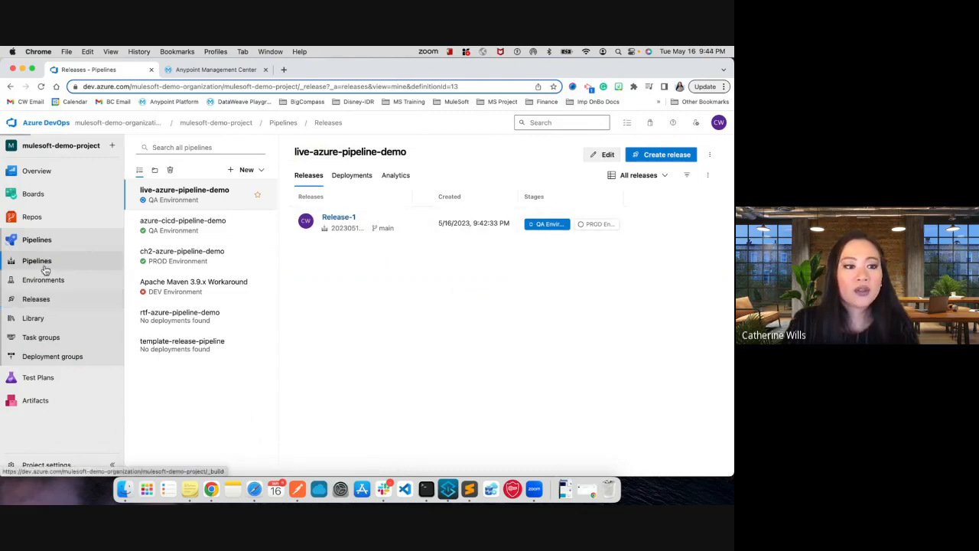
left_click(281, 254)
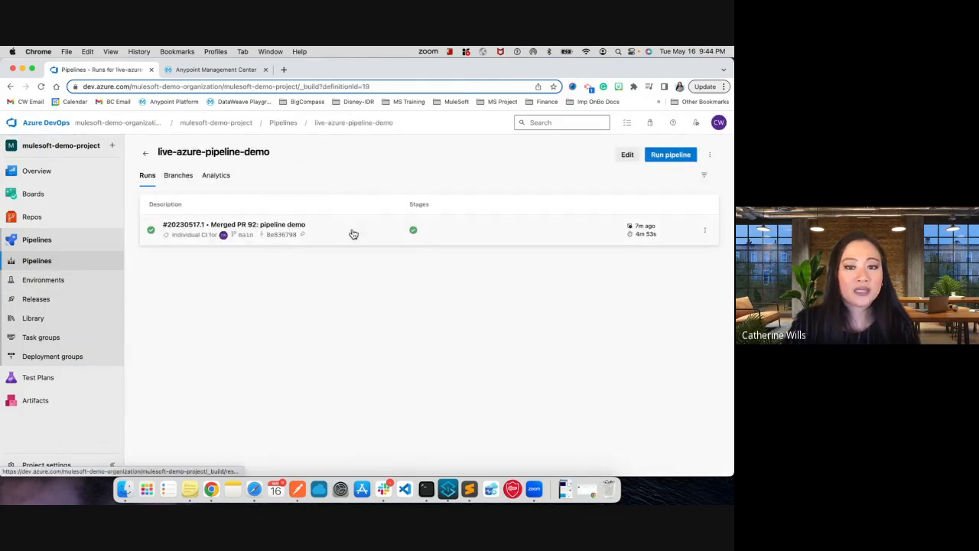
- Open Release-1's QA Environment logs and view the progress of the Maven deploy task
left_click(56, 302)
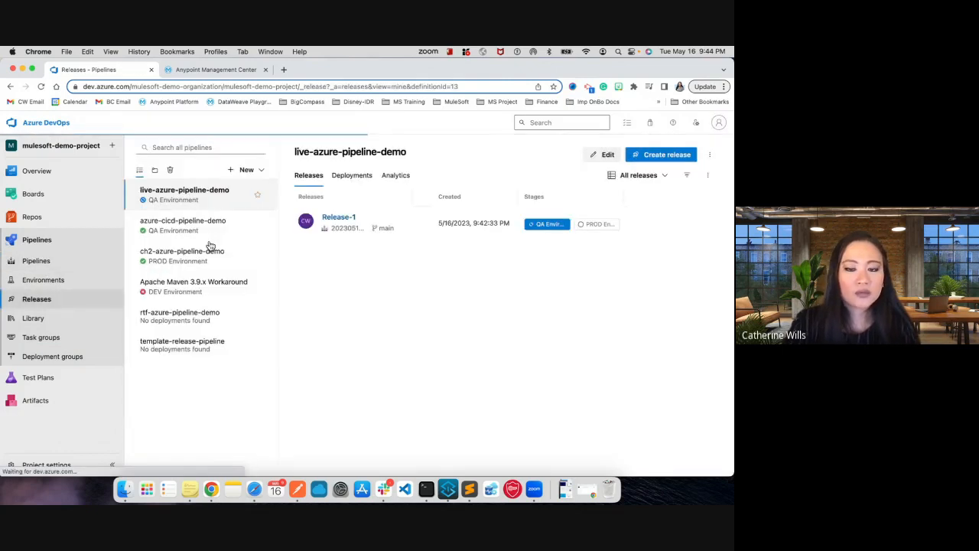
left_click(341, 217)
left_click(363, 321)
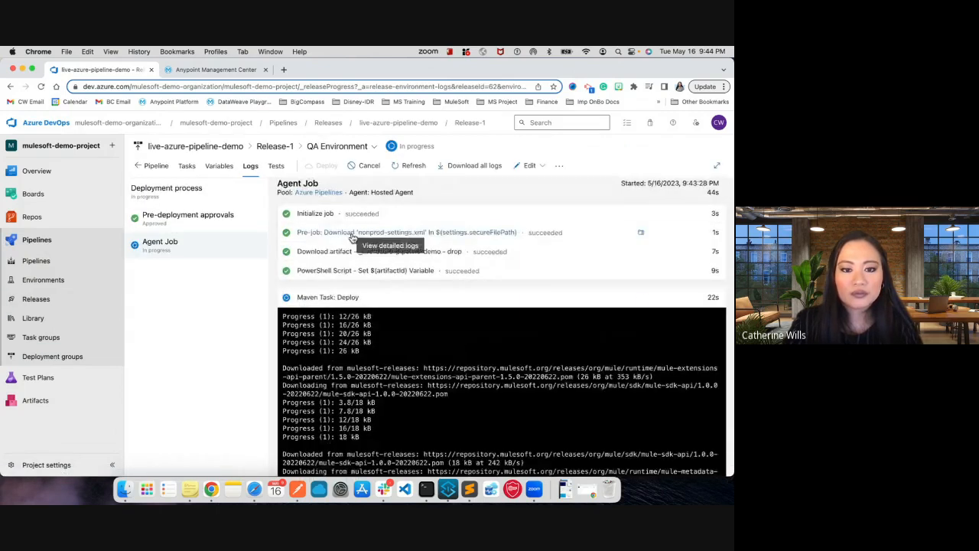
scroll(334, 294, "down", 2)
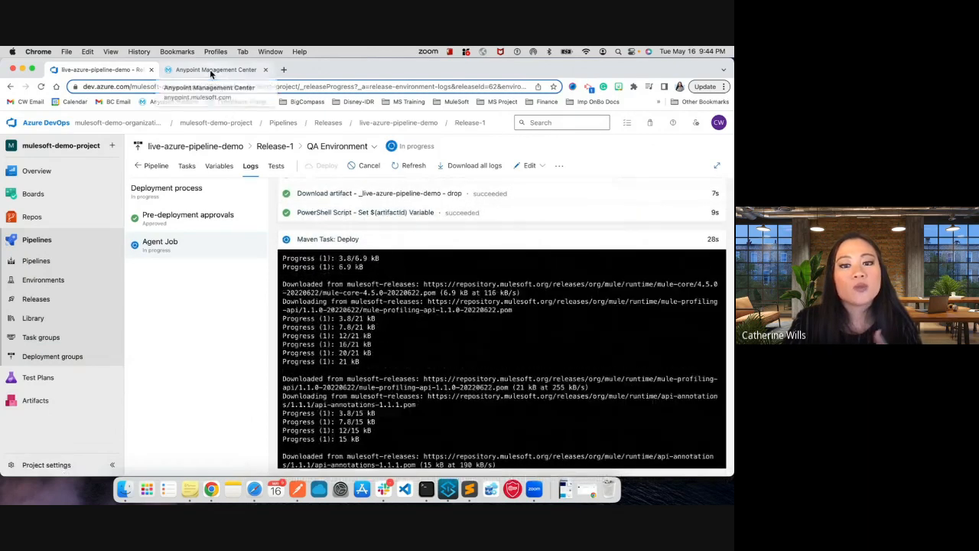
- Examine the detailed QA job logs for the artifactId PowerShell script and the nonprod-settings.xml download
left_click(364, 215)
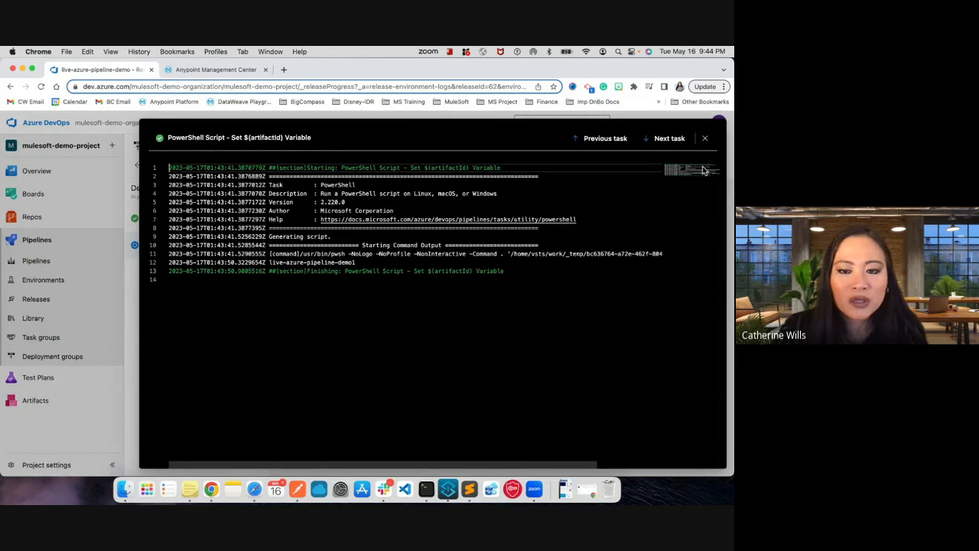
left_click(705, 138)
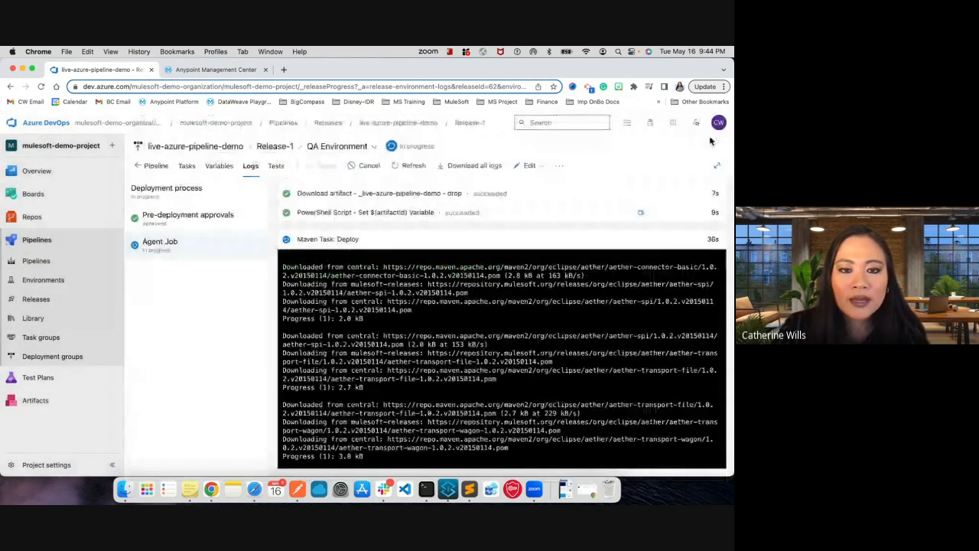
left_click(667, 193)
left_click(667, 140)
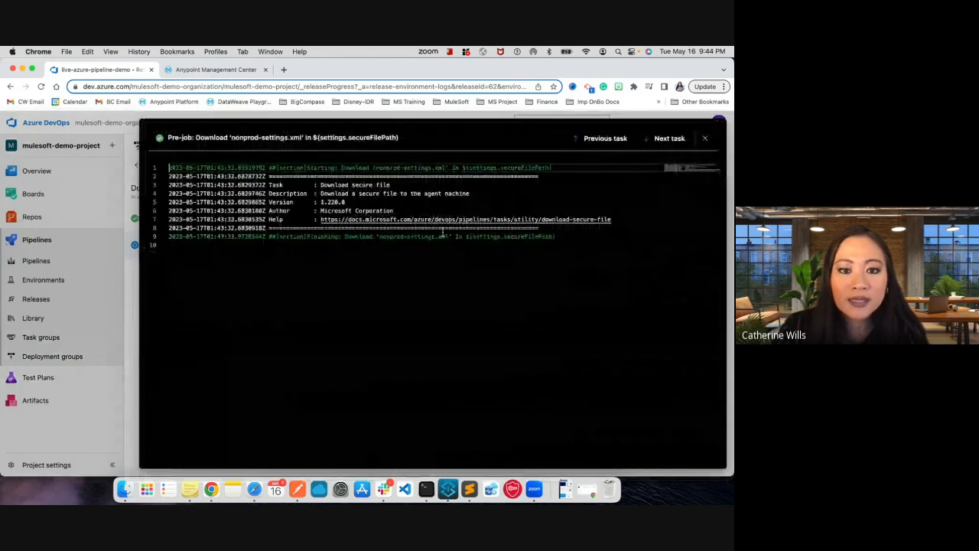
left_click(705, 138)
- Switch to Anypoint Runtime Manager, find live-azure-pipeline-demo-dev by searching "live", and copy its public endpoint link
left_click(207, 71)
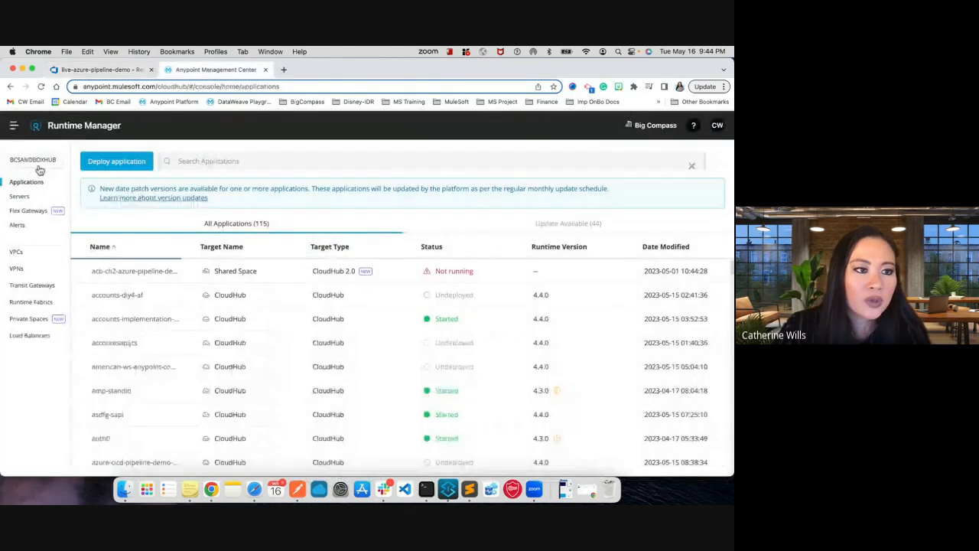
left_click(227, 162)
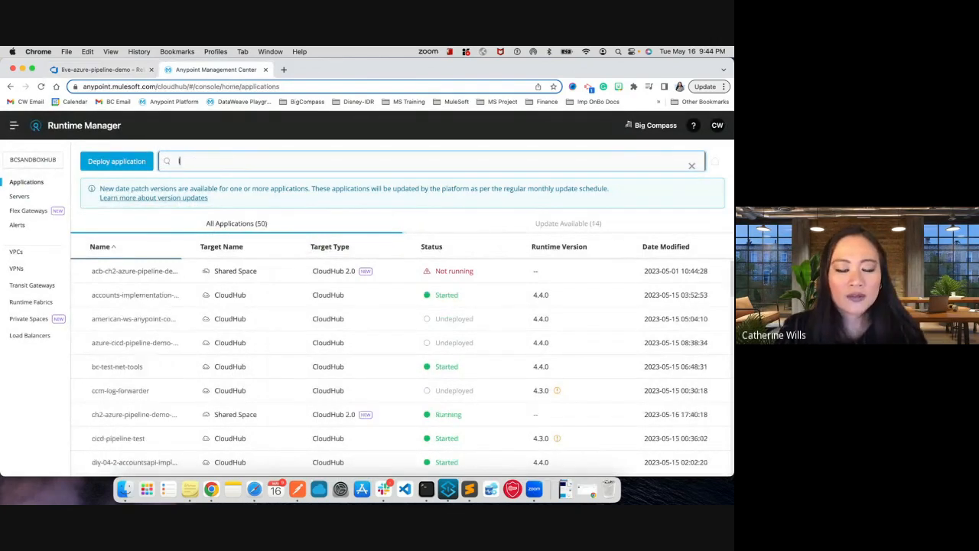
type("live")
left_click(128, 233)
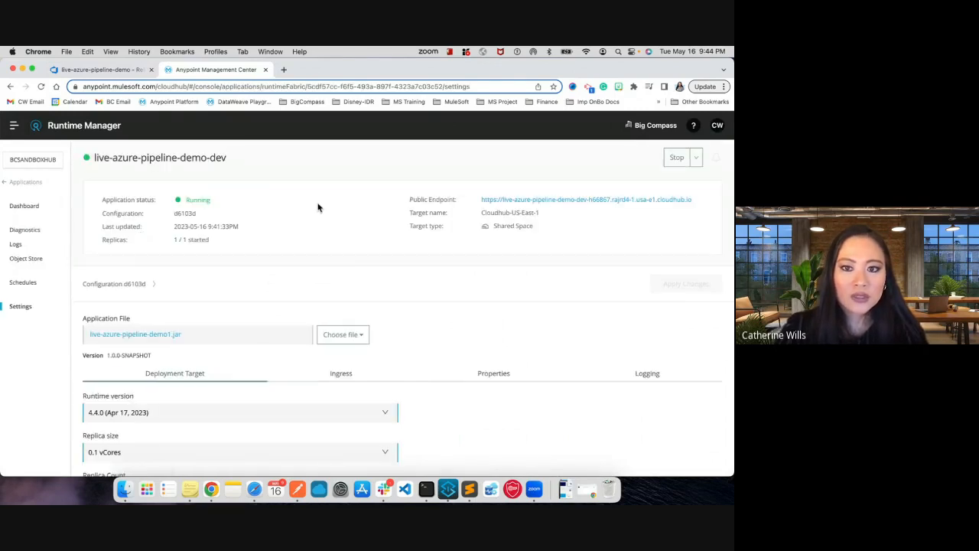
right_click(561, 202)
left_click(590, 257)
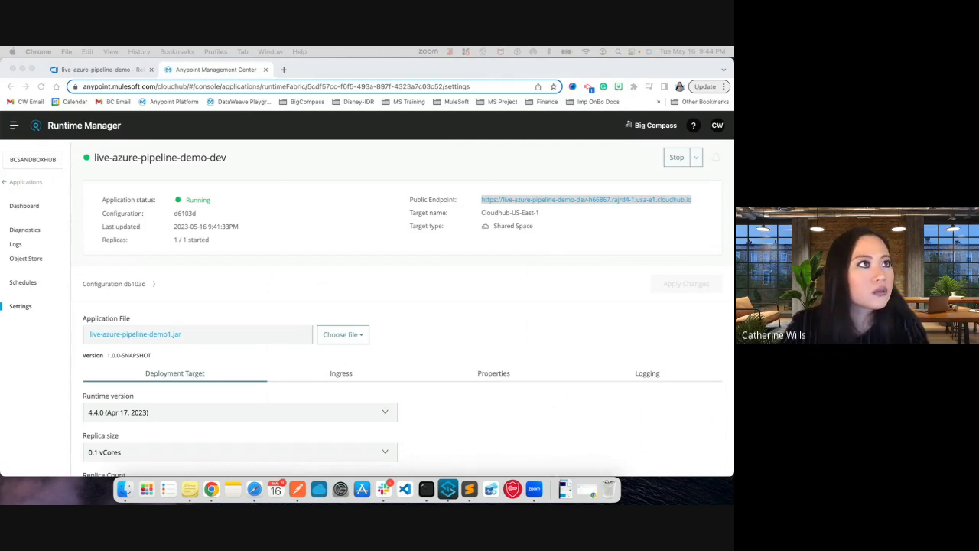
- Review live-azure-pipeline-demo-dev's deployment target settings and highlight the last startup entry in its logs
scroll(328, 237, "down", 4)
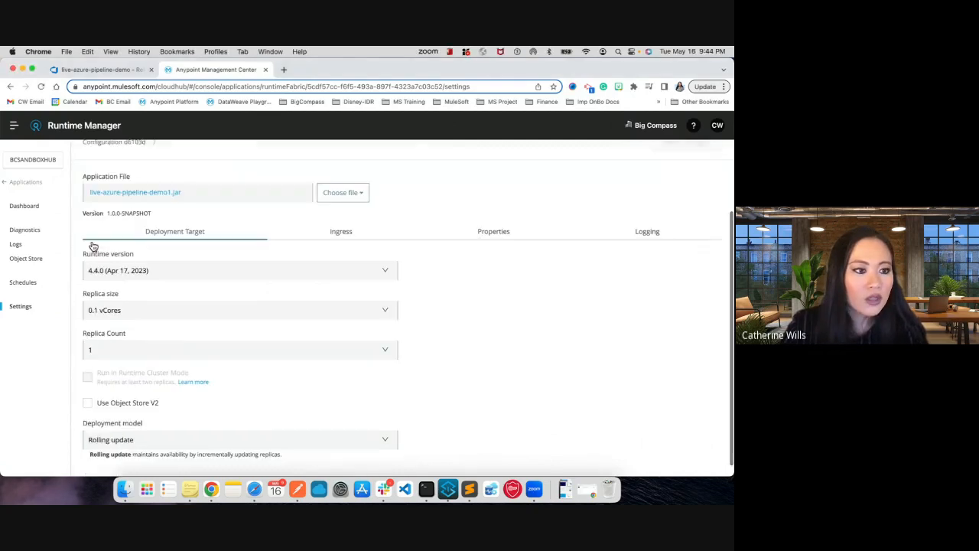
left_click(16, 244)
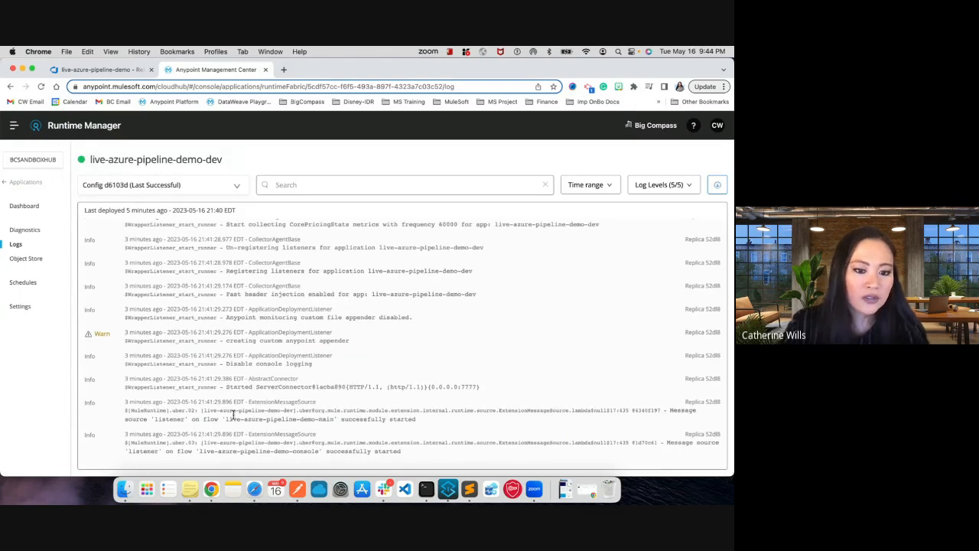
left_click_drag(112, 437, 395, 461)
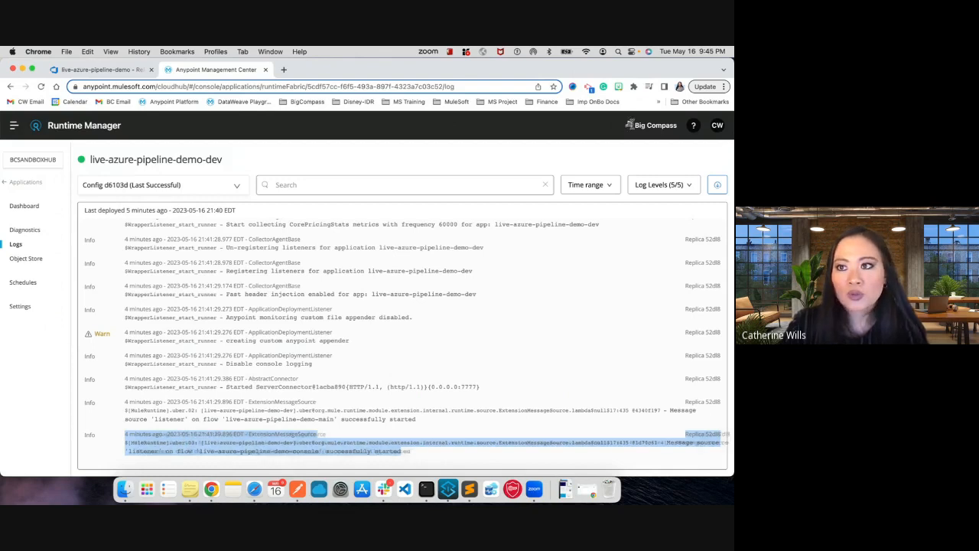
- Return to the applications list and switch the Runtime Manager environment to BCTestHub
left_click(26, 184)
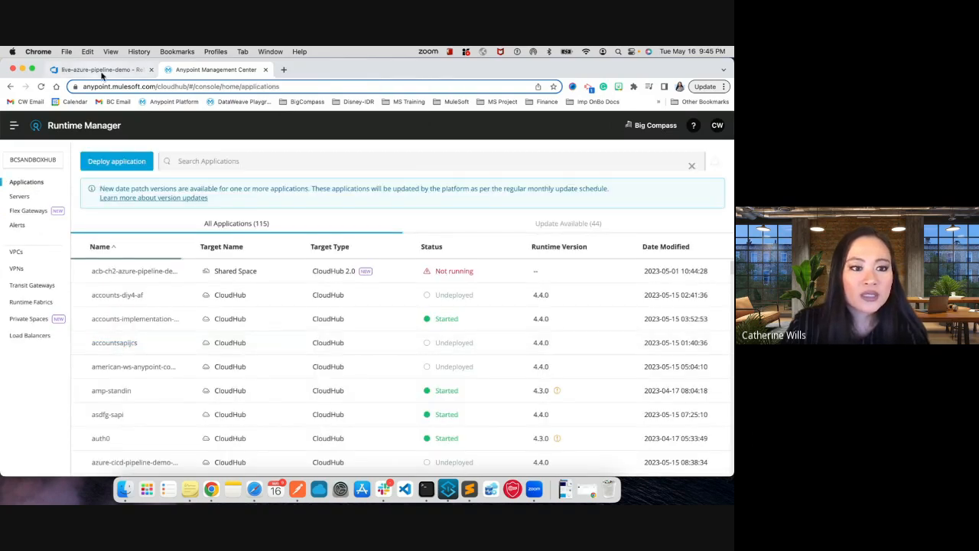
left_click(32, 159)
left_click(378, 260)
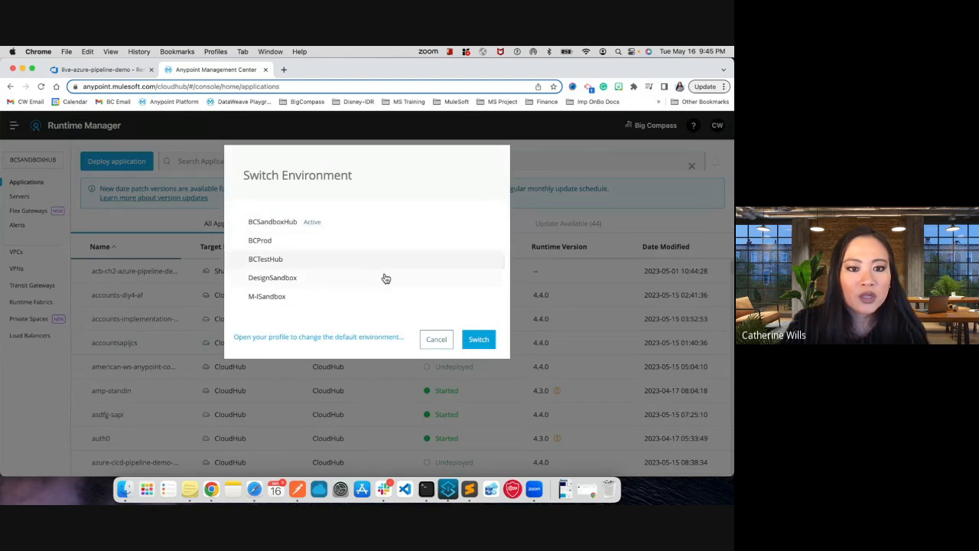
- Check the QA release log, then search the BCTestHub applications for "live" and view live-azure-pipeline-demo-qa's deployment details
left_click(79, 70)
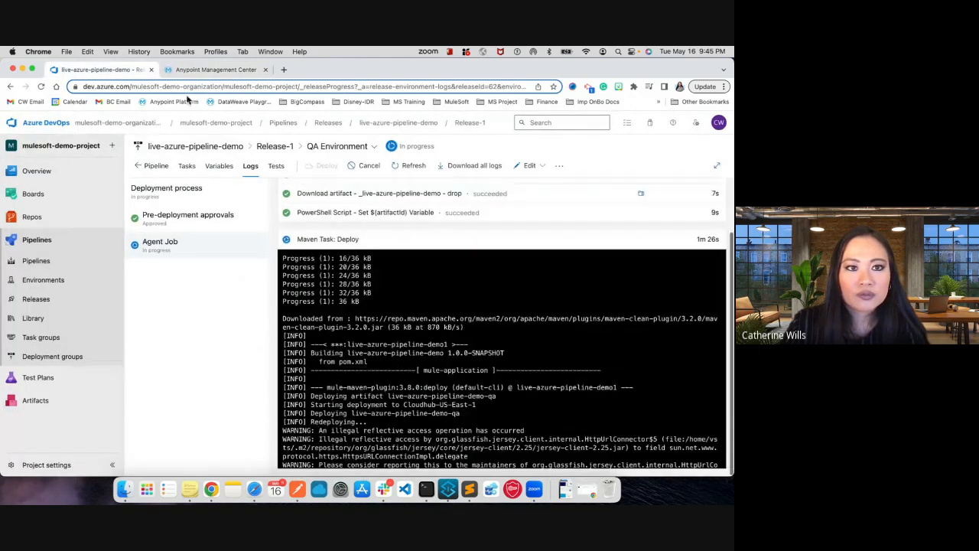
left_click(215, 70)
left_click(253, 161)
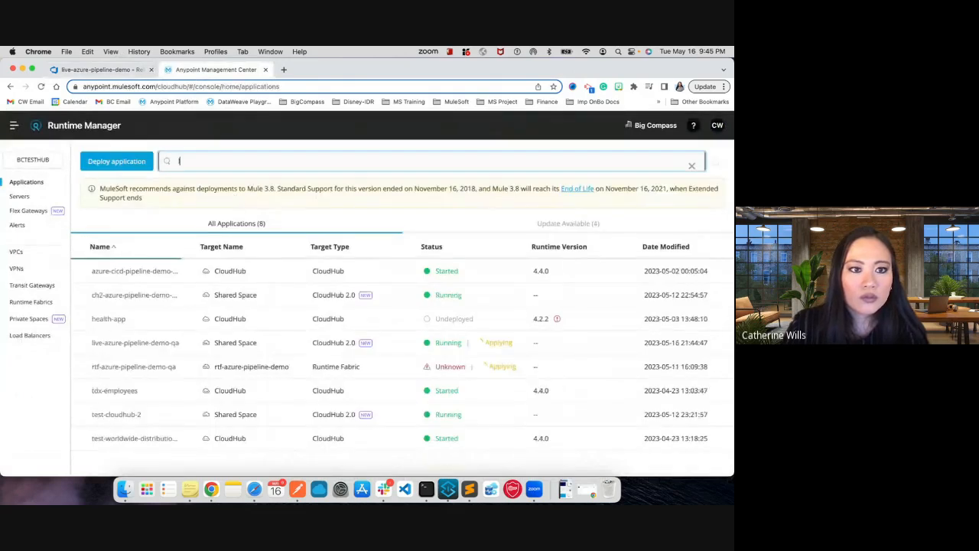
type("live")
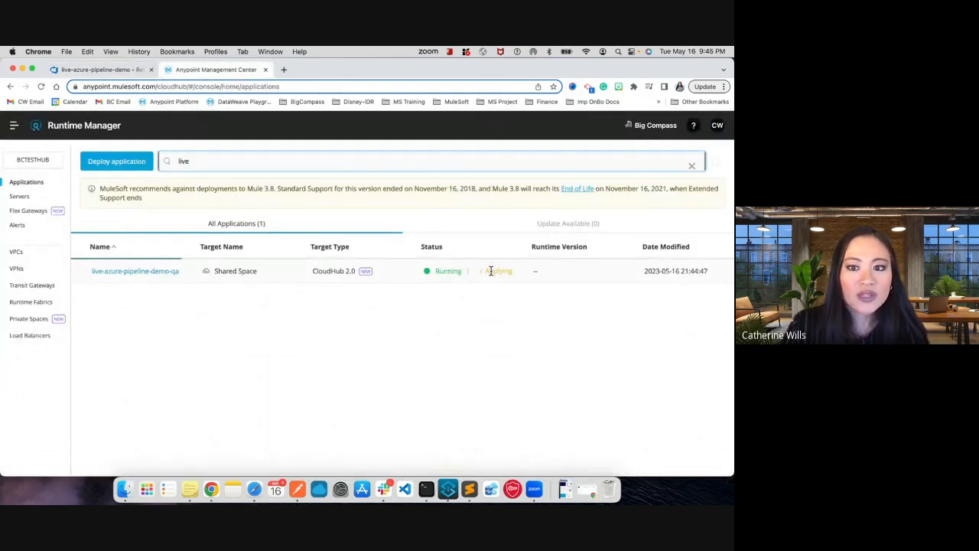
left_click(491, 271)
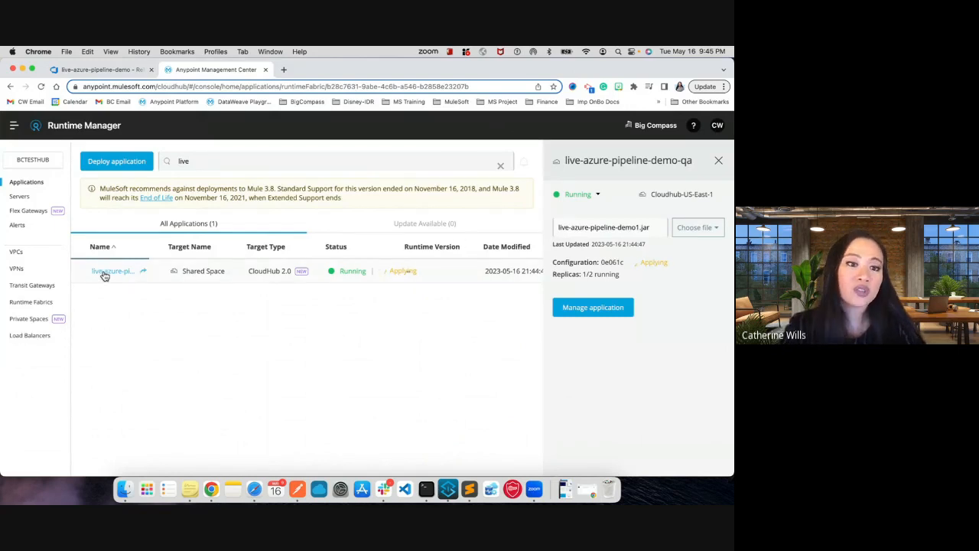
- Return to Release-1's pipeline overview in Azure DevOps and check the QA and PROD stages' progress
left_click(87, 73)
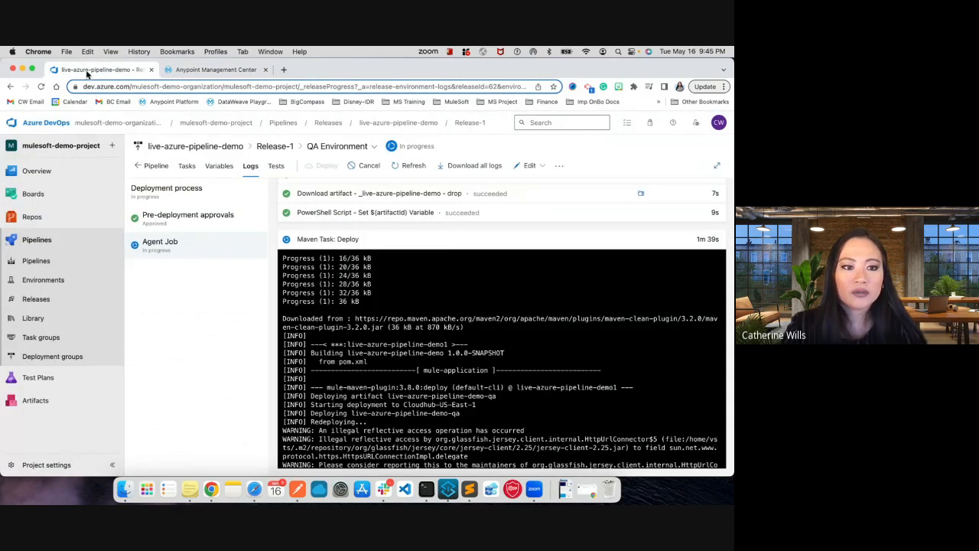
left_click(138, 165)
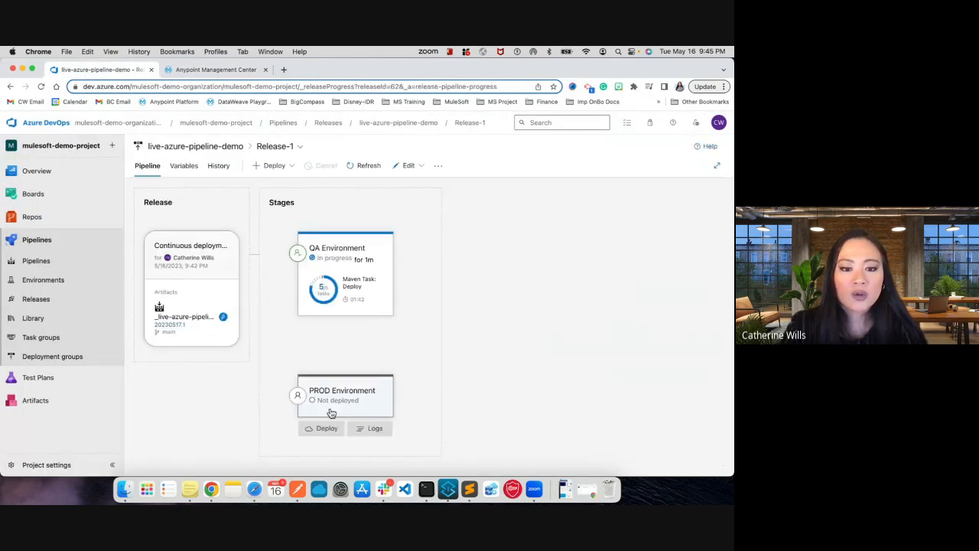
mouse_move(374, 303)
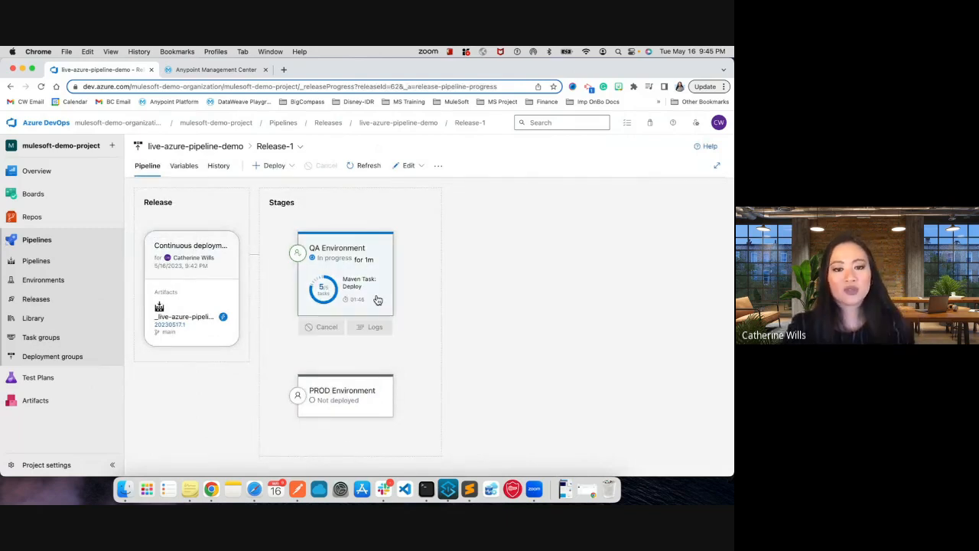
- Start Release-1's deployment to the PROD Environment stage and check the mulesoft-demos Slack channel for the pre-deployment approval notice
left_click(320, 430)
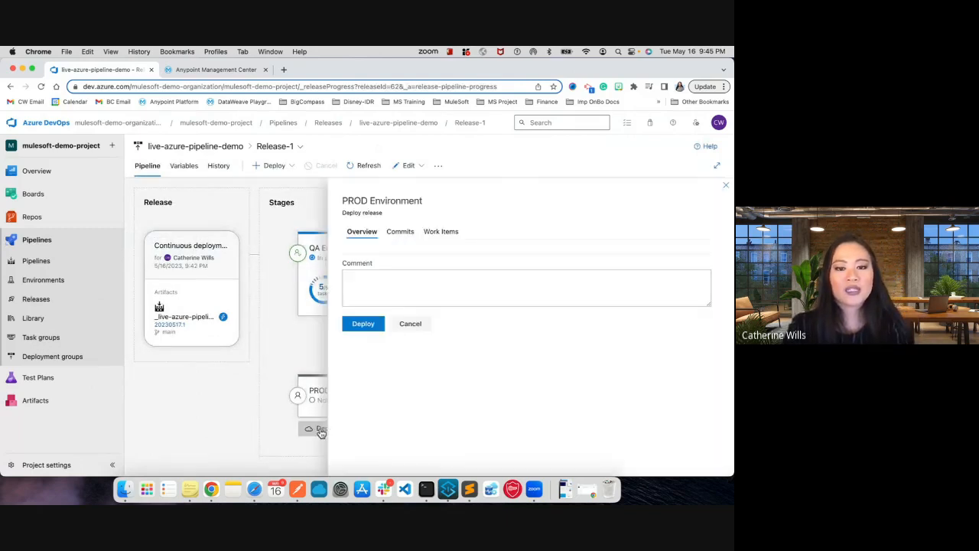
left_click(369, 403)
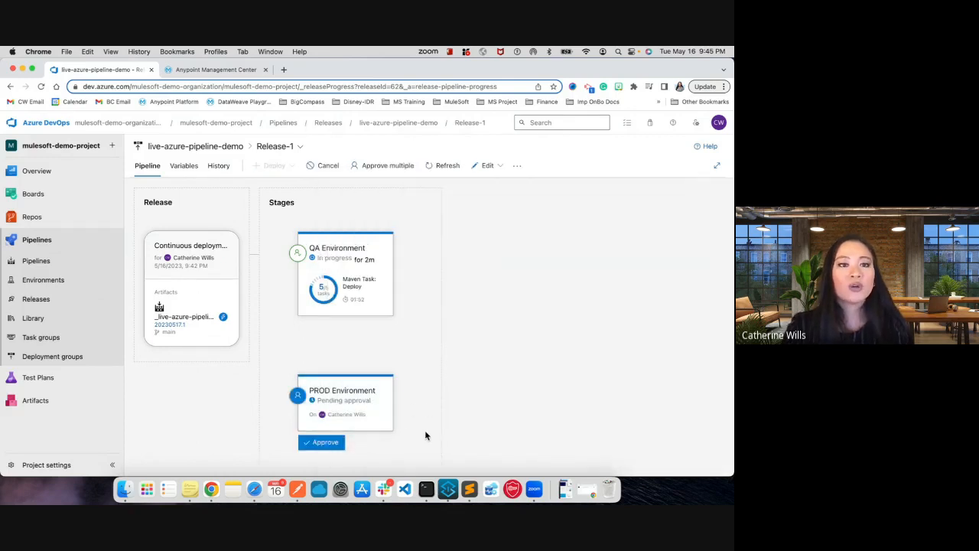
key("super+Tab")
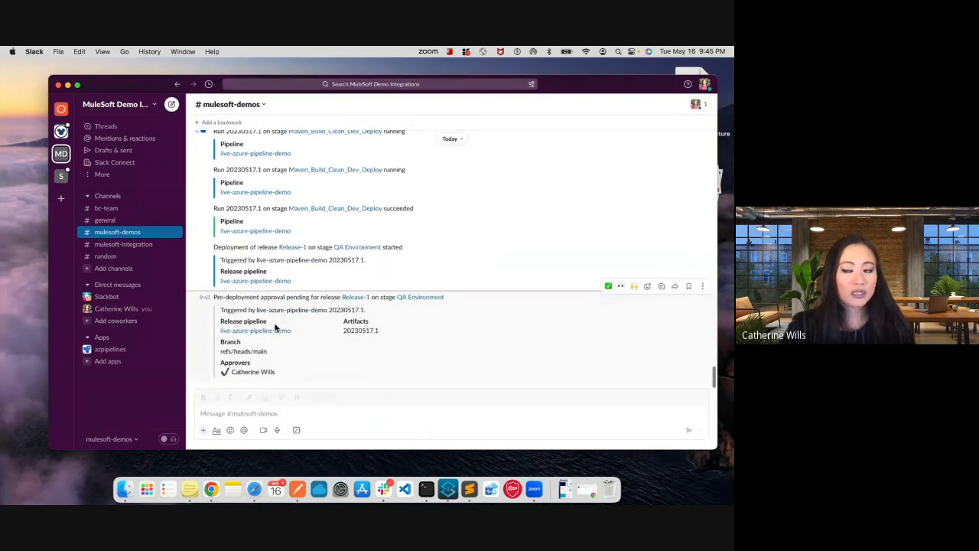
key("super+Tab")
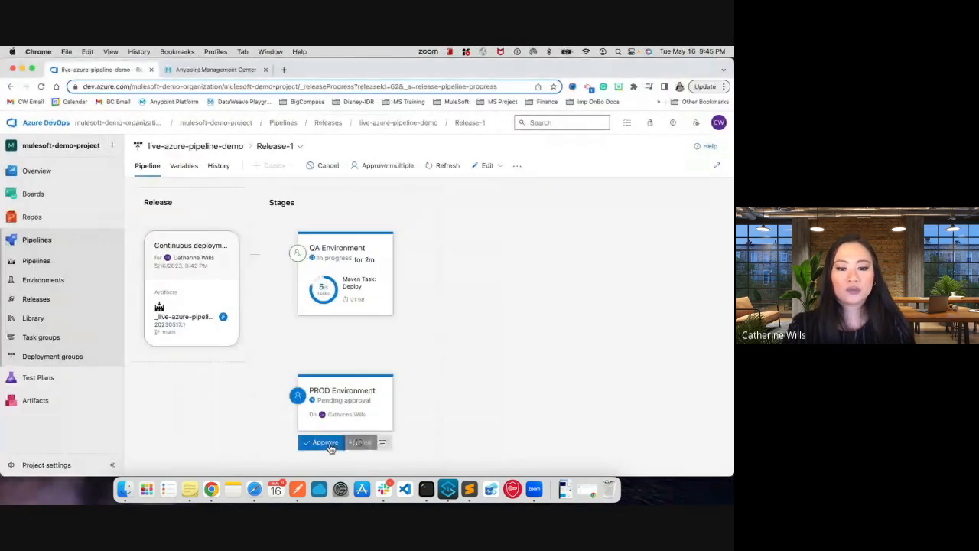
key("super+Tab")
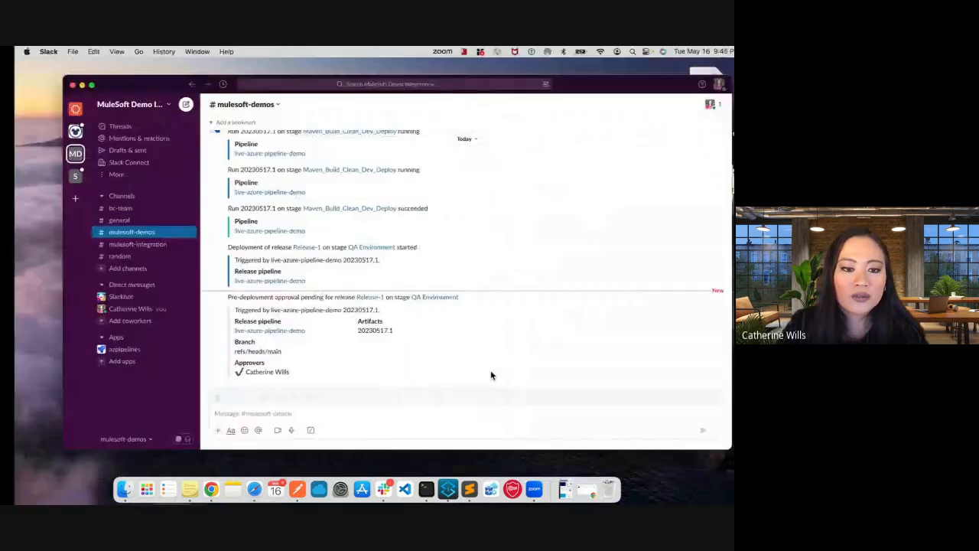
key("super+Tab")
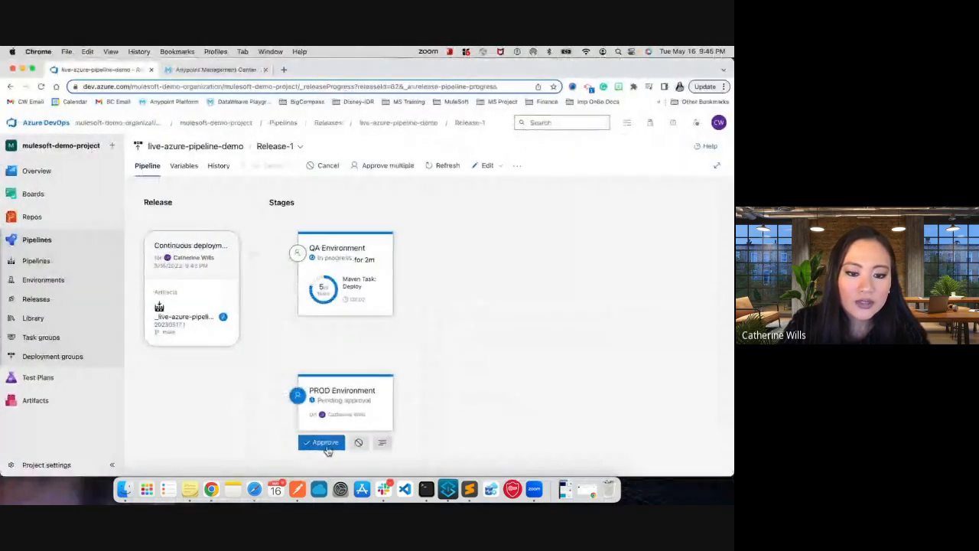
- Approve the PROD Environment stage's pre-deployment request and close its approval details
left_click(327, 444)
left_click(389, 384)
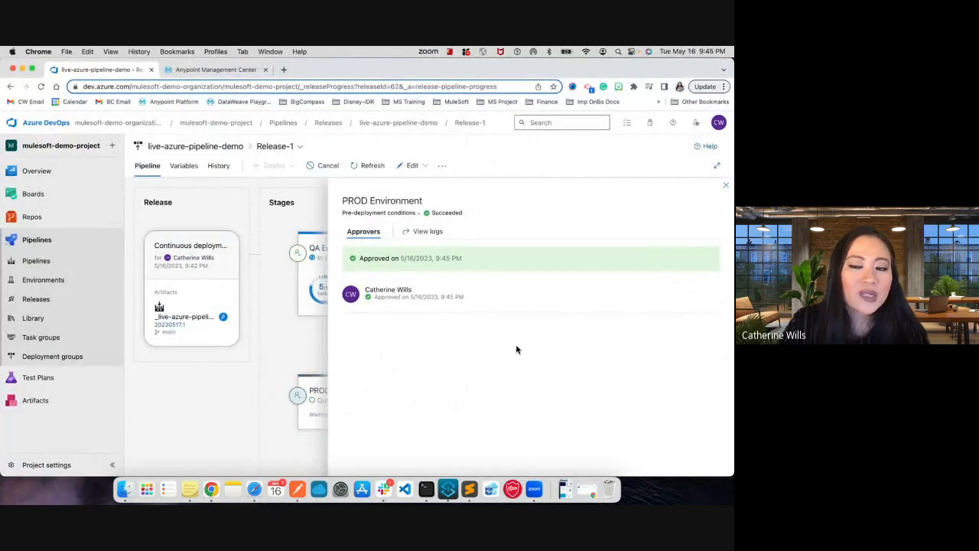
left_click(726, 185)
- Check the QA Environment stage's log, then examine live-azure-pipeline-demo-qa's application logs and settings in Runtime Manager
mouse_move(330, 257)
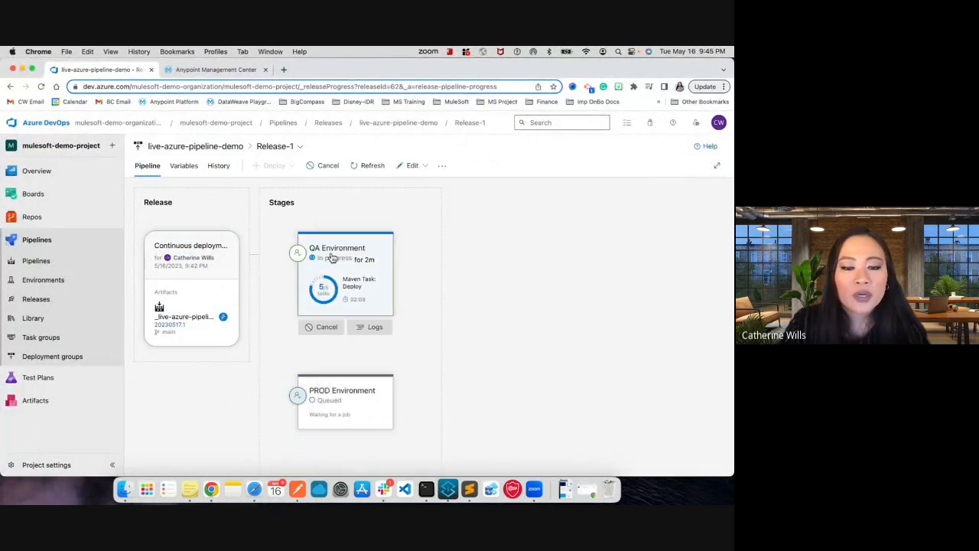
left_click(367, 326)
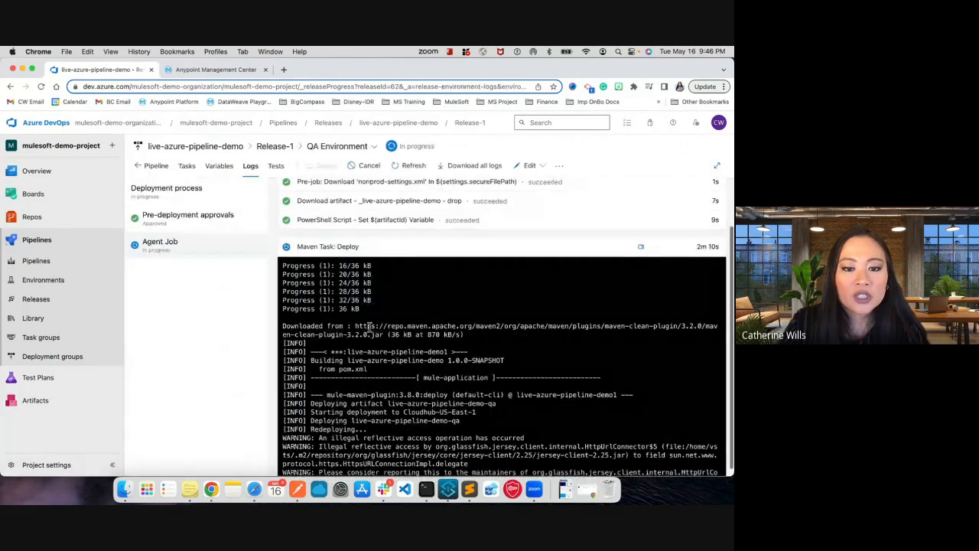
left_click(195, 74)
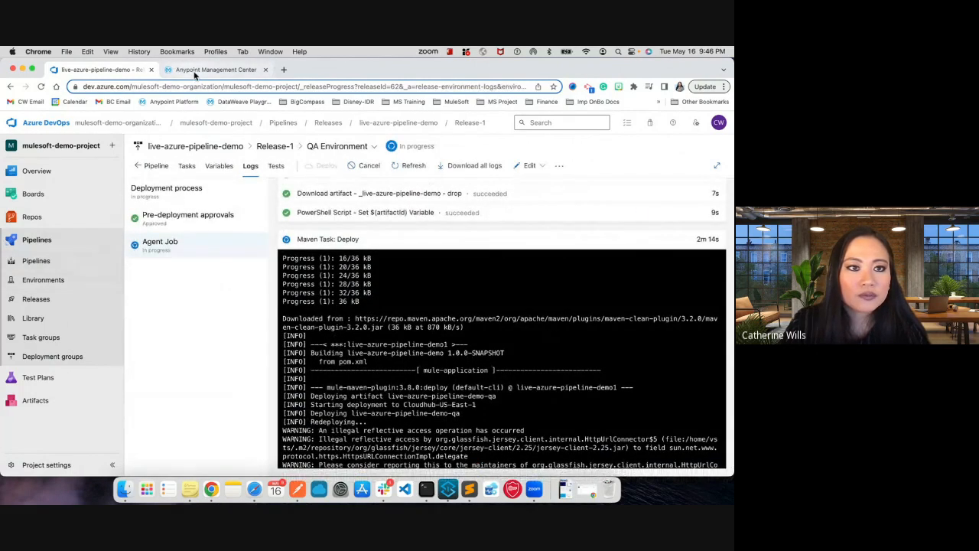
left_click(116, 272)
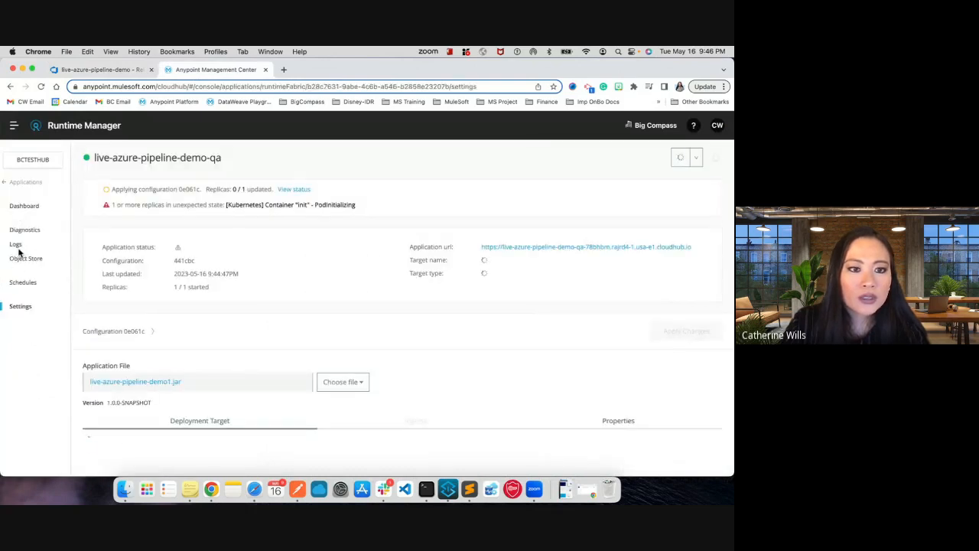
left_click(16, 244)
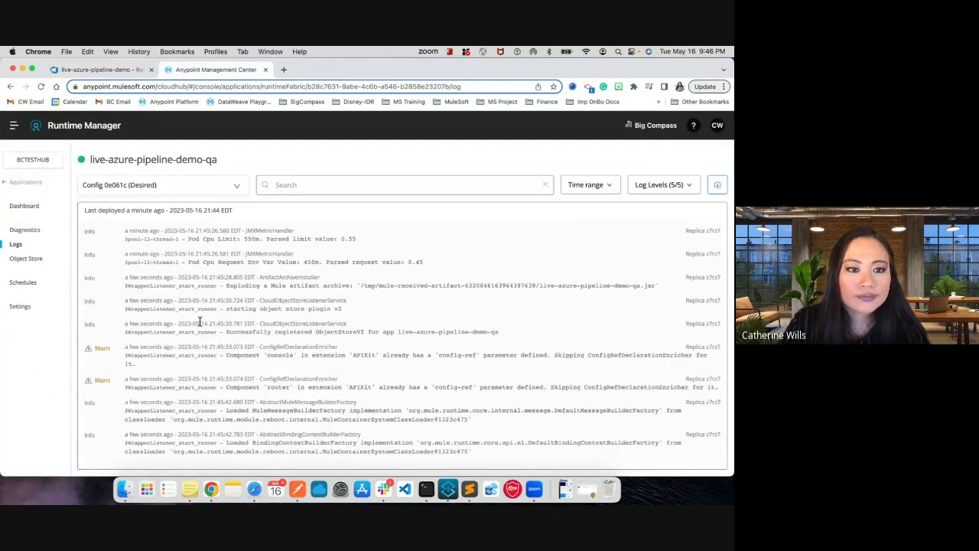
left_click(20, 308)
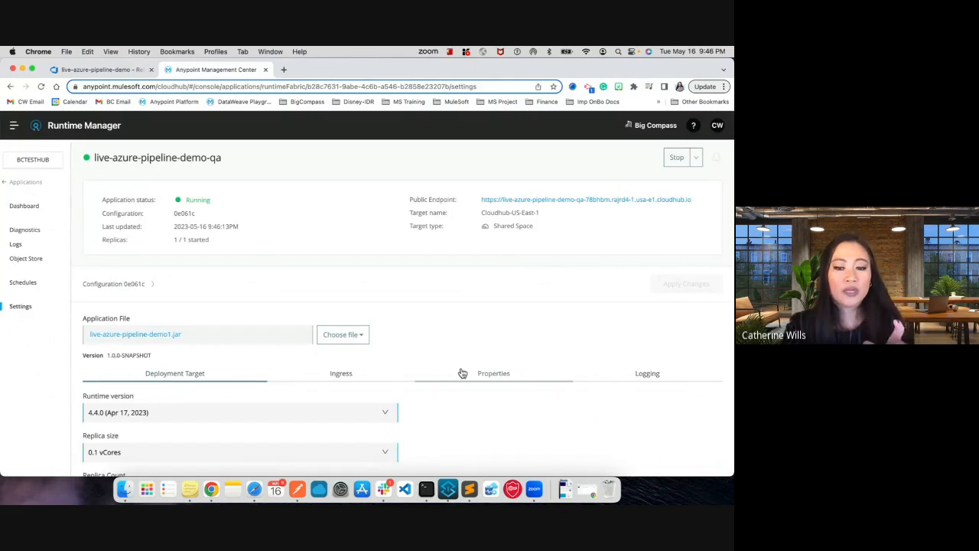
- Review live-azure-pipeline-demo-qa's application properties and protected values against the pom.xml property differences slide
scroll(457, 370, "down", 2)
key("ctrl+Left")
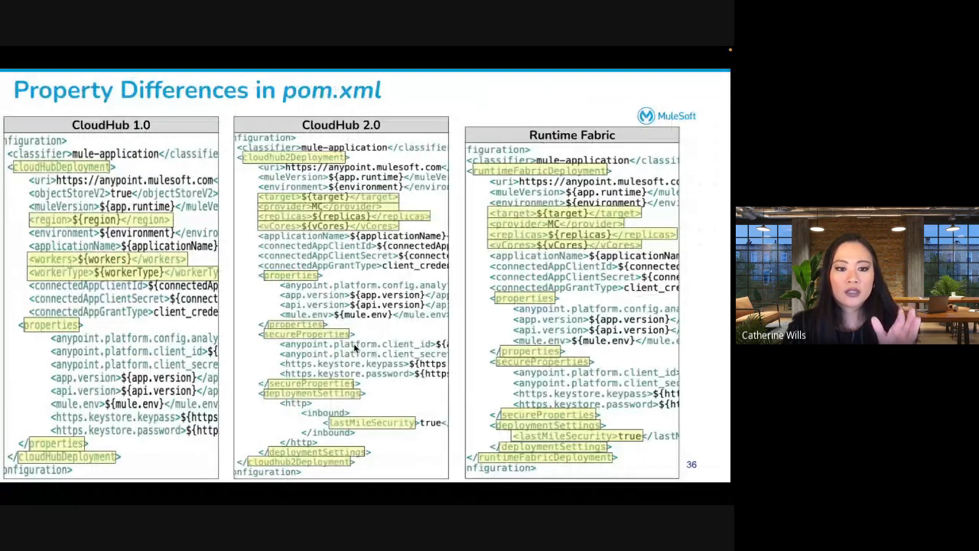
key("ctrl+Right")
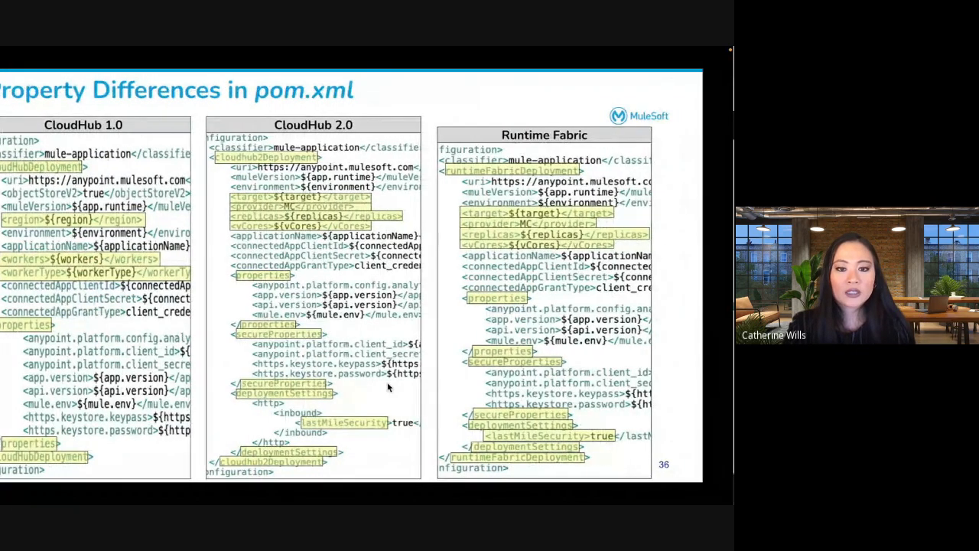
left_click(493, 290)
scroll(371, 373, "down", 3)
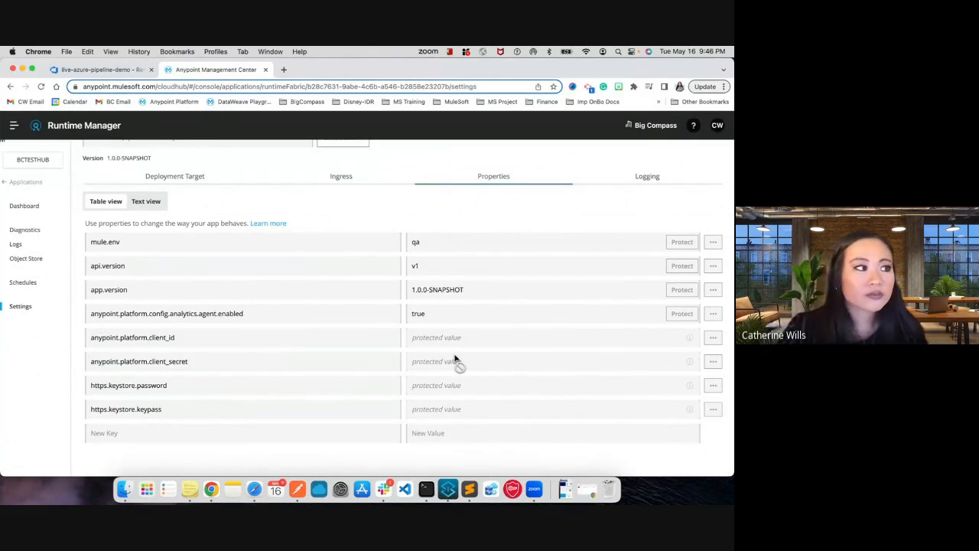
- Return to the BCTestHub applications list and search it for "live" to check the QA application's status
left_click(27, 185)
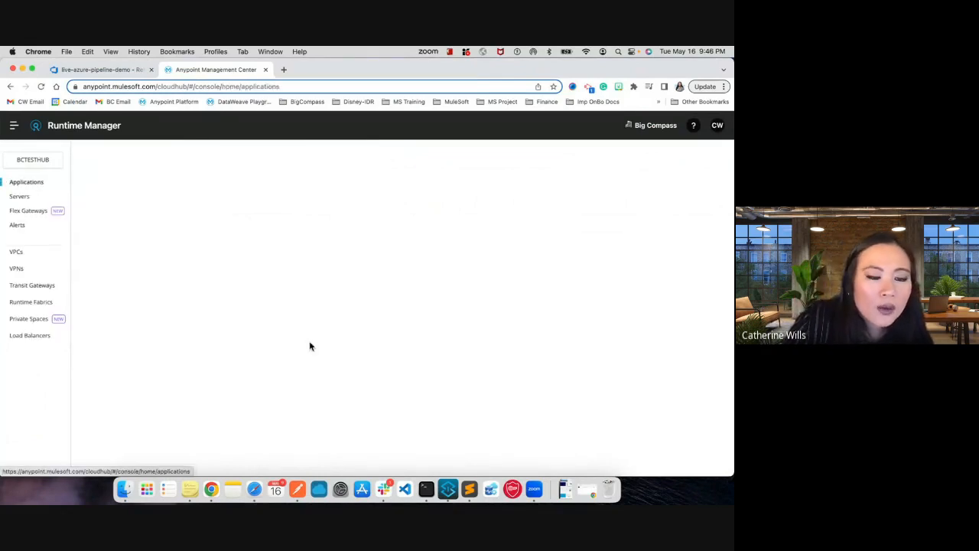
left_click(208, 158)
type("live")
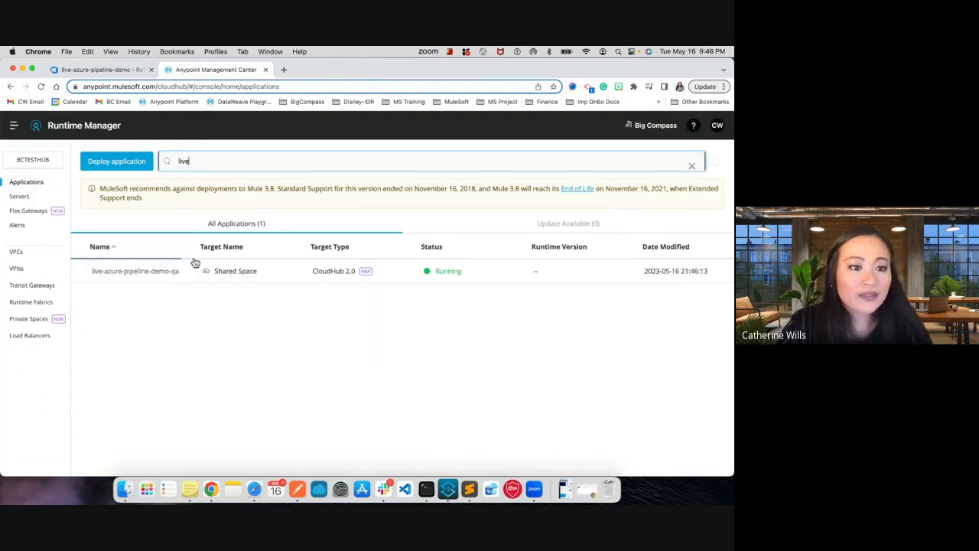
- Check the QA stage's Maven Task: Deploy log in Azure DevOps, then return to Release-1's pipeline overview
left_click(85, 72)
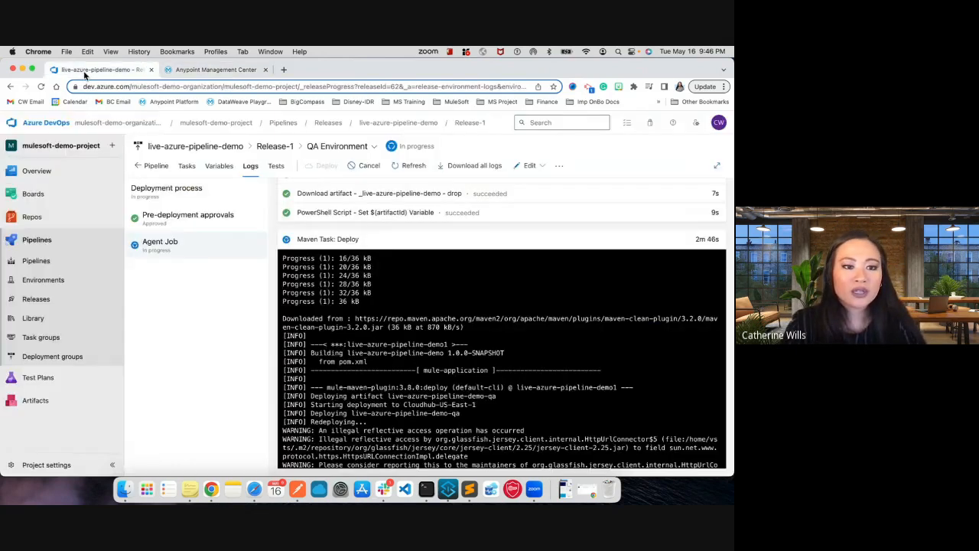
left_click(387, 239)
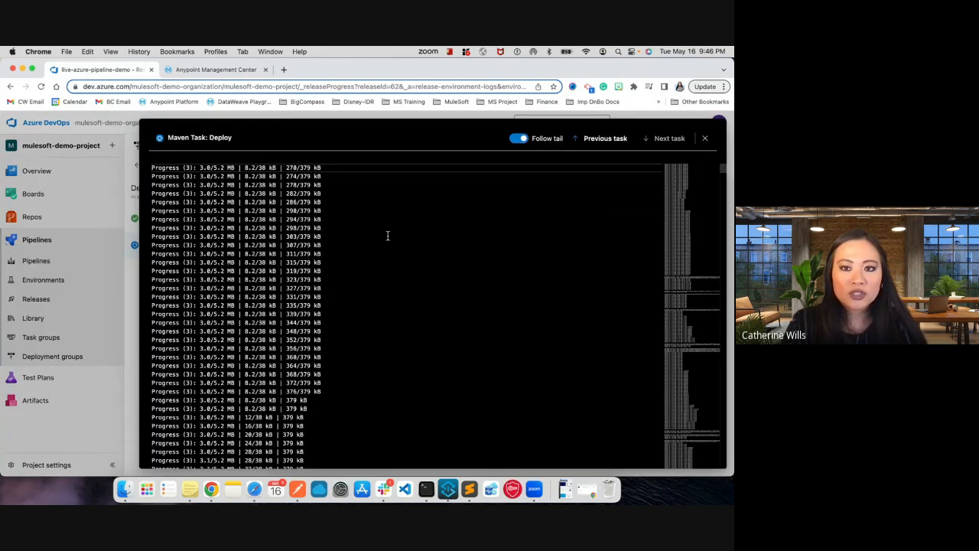
key("Escape")
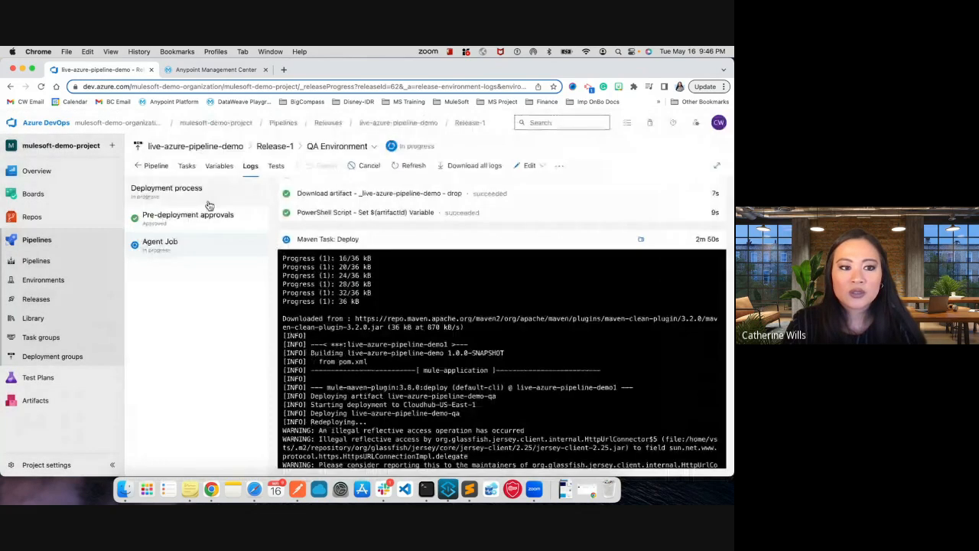
left_click(151, 165)
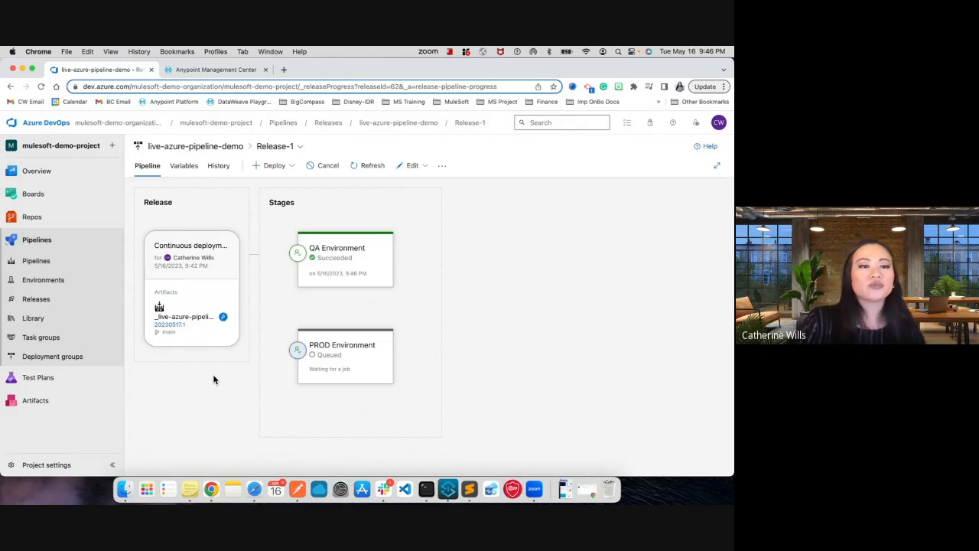
- View live-azure-pipeline-demo's build run #20230517.1, then go back through Releases to Release-1's stage overview
right_click(177, 325)
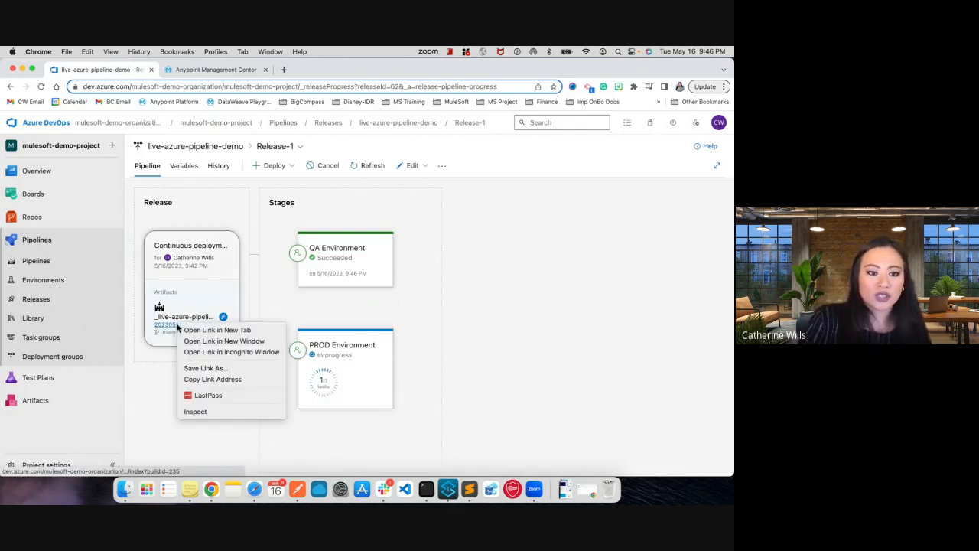
left_click(148, 409)
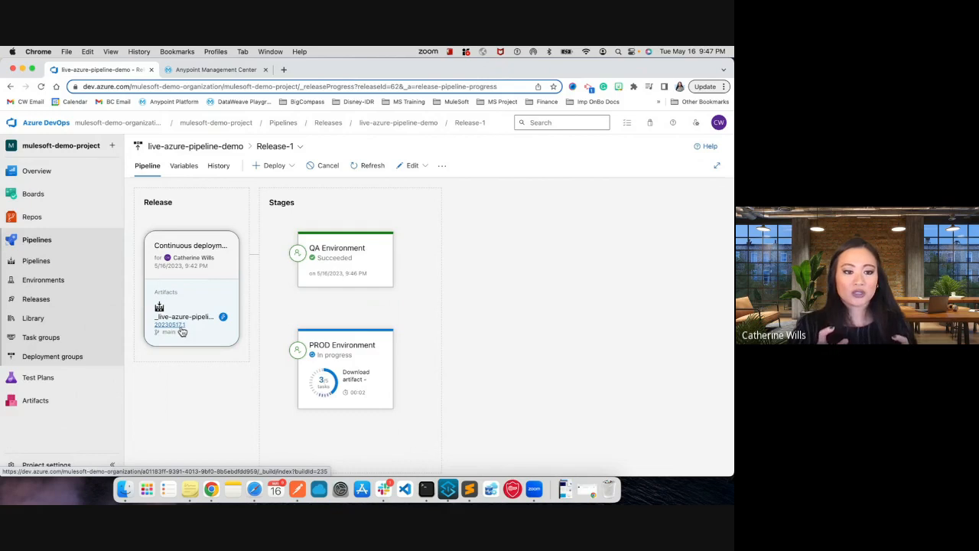
left_click(68, 269)
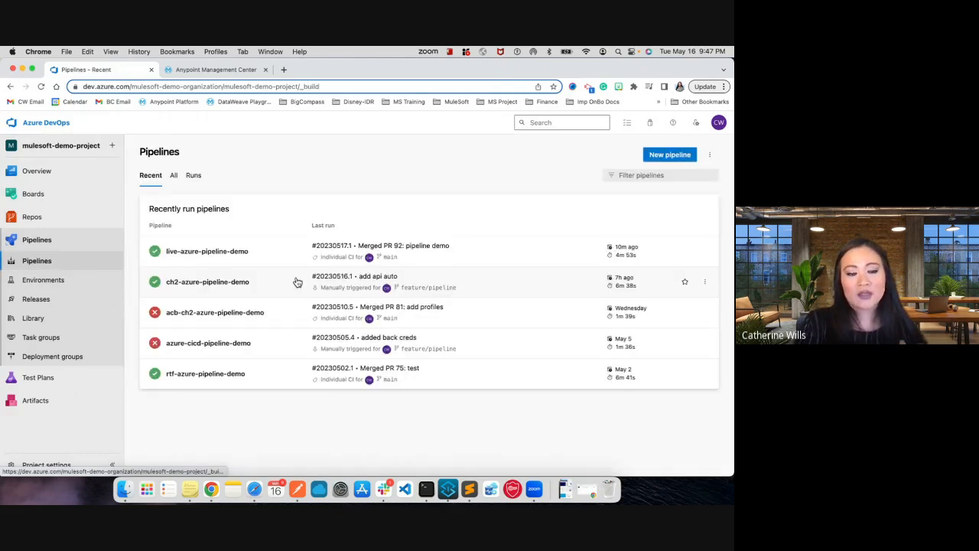
left_click(277, 253)
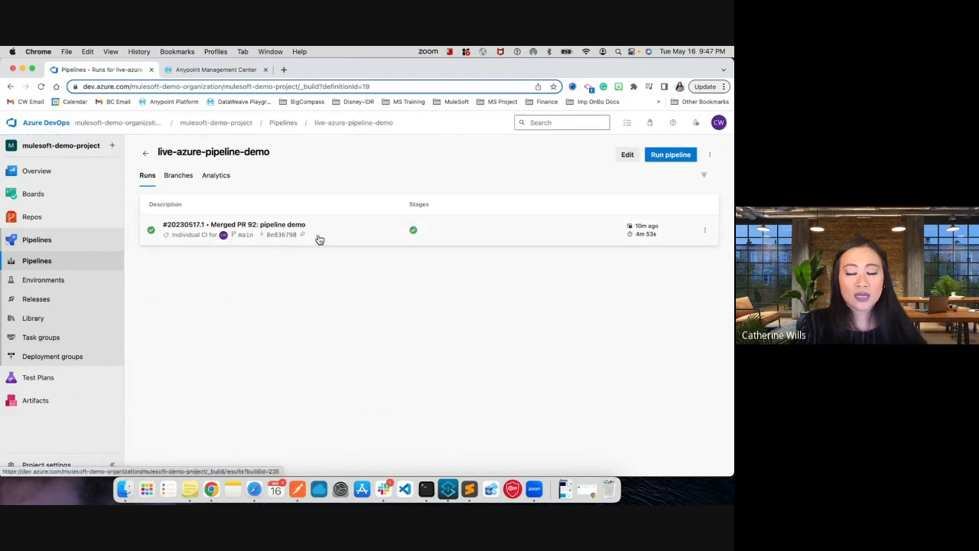
left_click(317, 237)
left_click(66, 304)
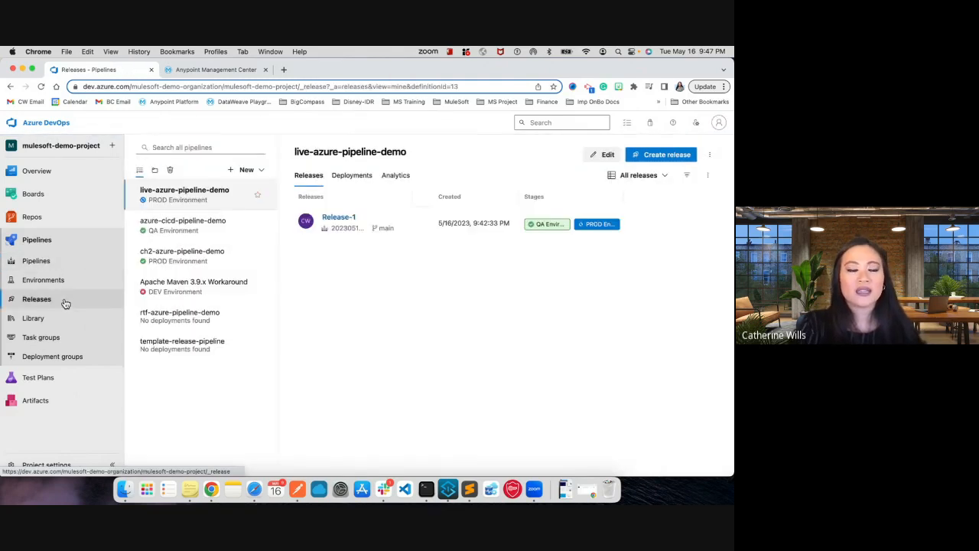
left_click(335, 220)
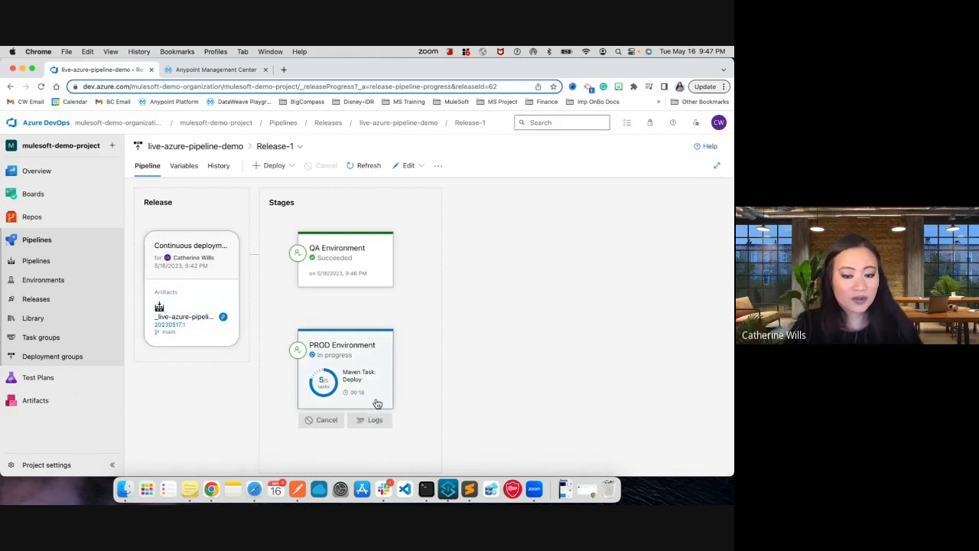
- Open the PROD Environment stage's deployment log, then switch the Runtime Manager environment to BCProd
left_click(371, 425)
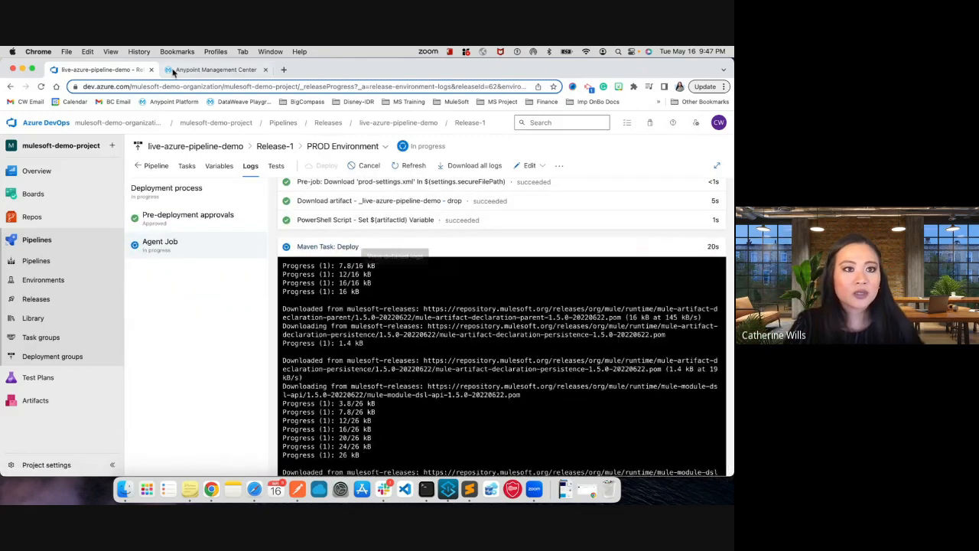
left_click(214, 69)
left_click(37, 162)
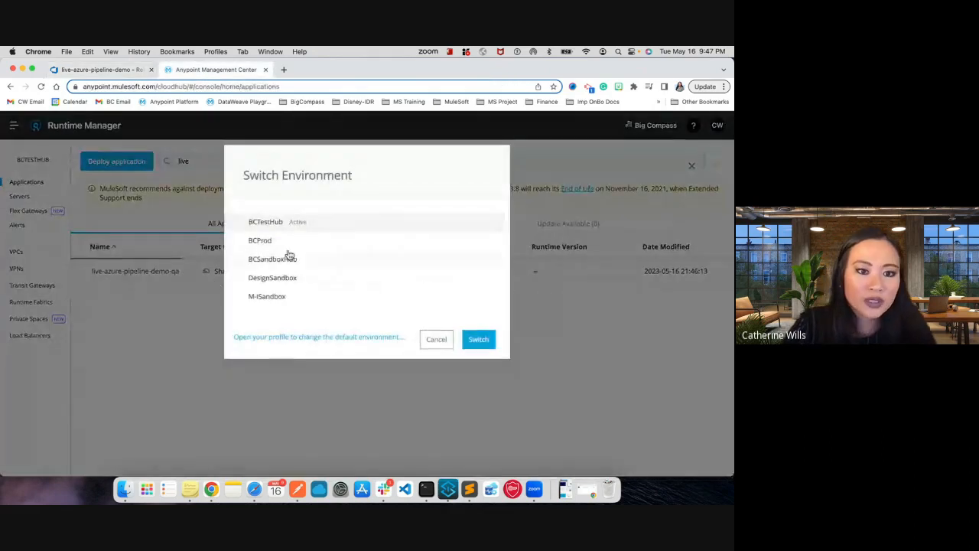
left_click(286, 240)
left_click(484, 341)
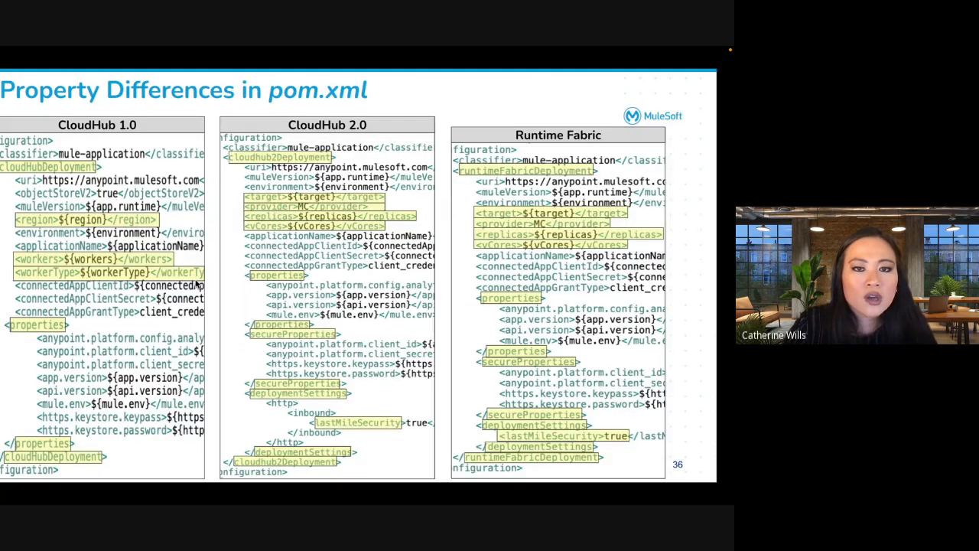
key("Right")
key("Right")
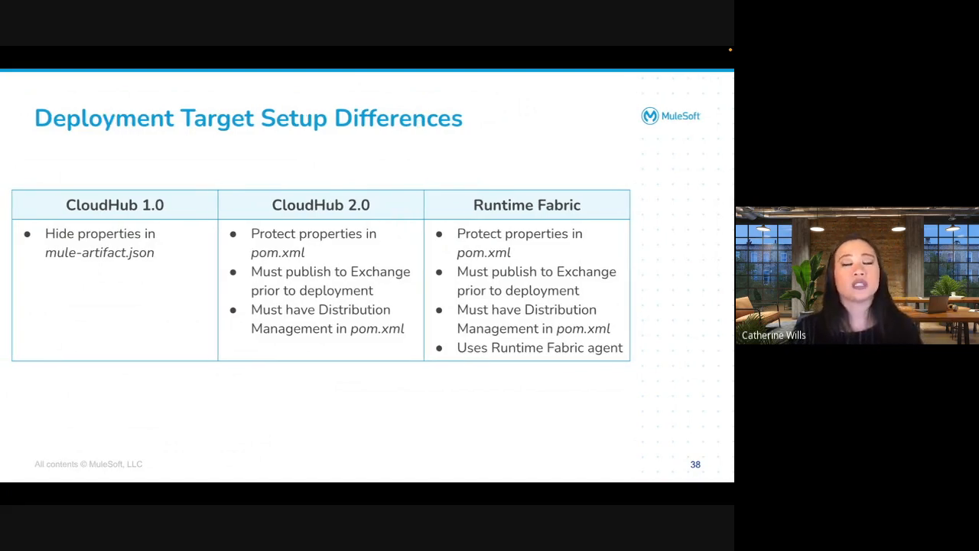
key("ctrl+Right")
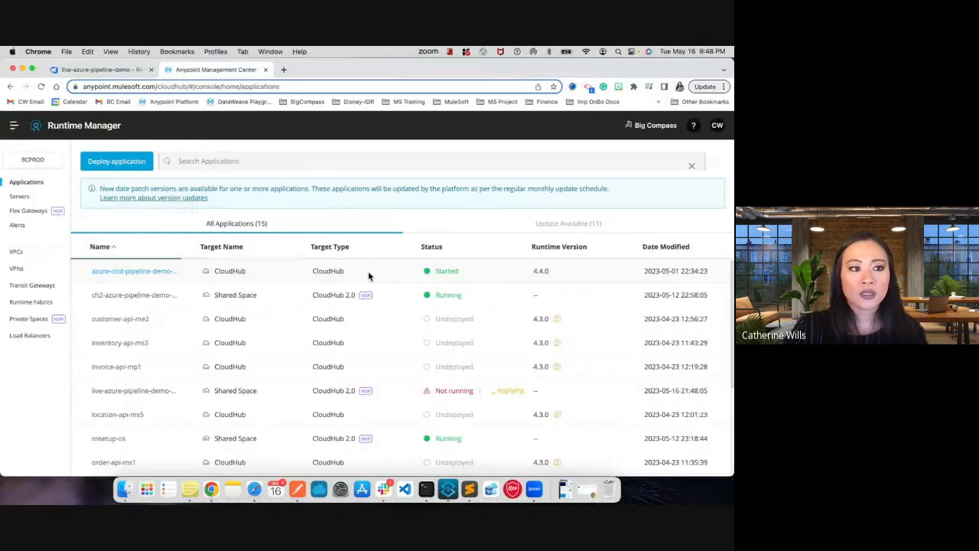
- Search the BCProd applications for "live", then return to the PROD Environment stage's log in Azure DevOps
left_click(253, 155)
type("live")
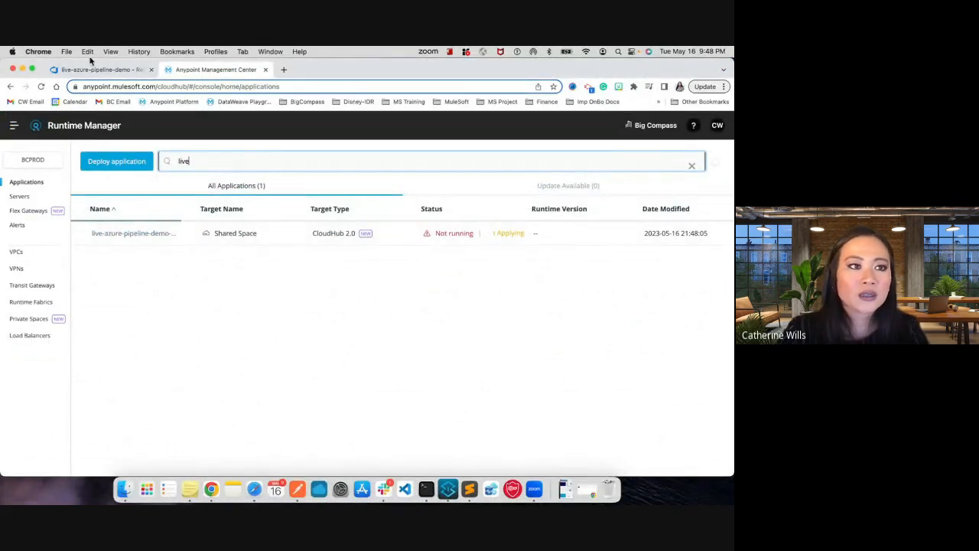
left_click(101, 69)
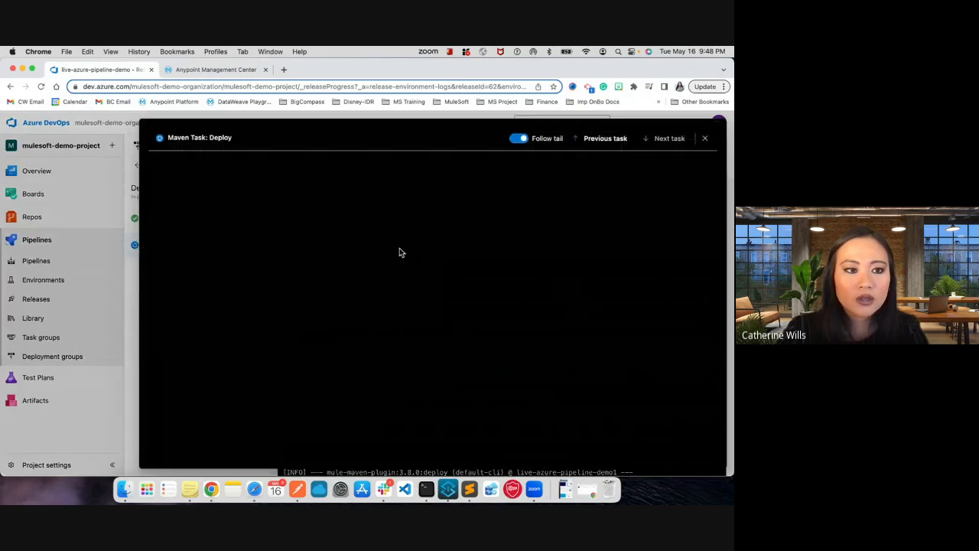
- Examine the PROD Environment stage's full Maven Task: Deploy log, then return to Release-1's pipeline overview
left_click(400, 252)
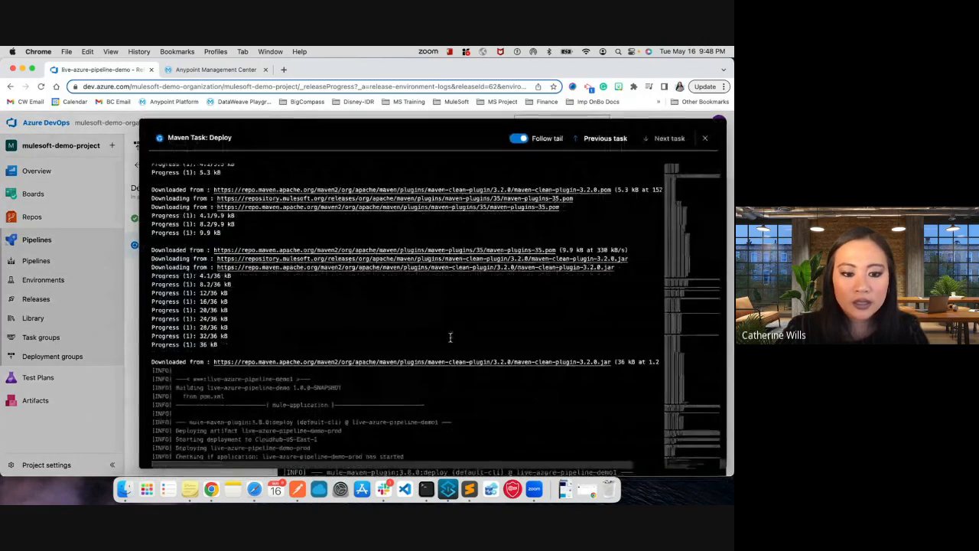
left_click_drag(269, 455, 405, 456)
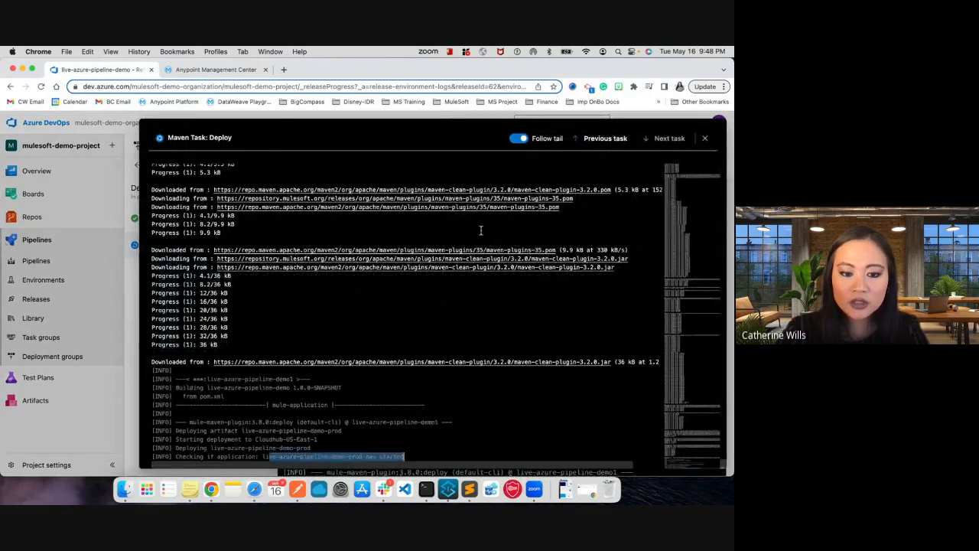
left_click(705, 138)
left_click(140, 165)
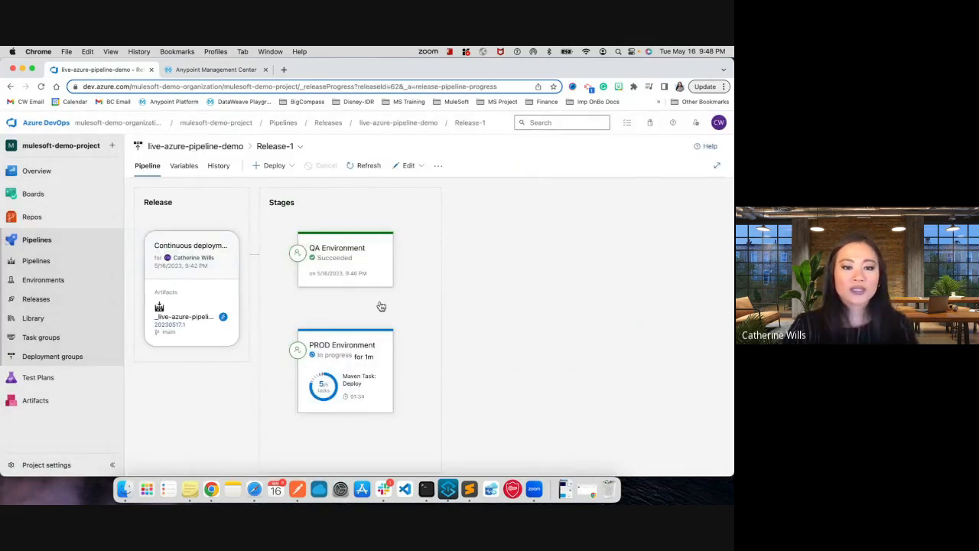
mouse_move(361, 271)
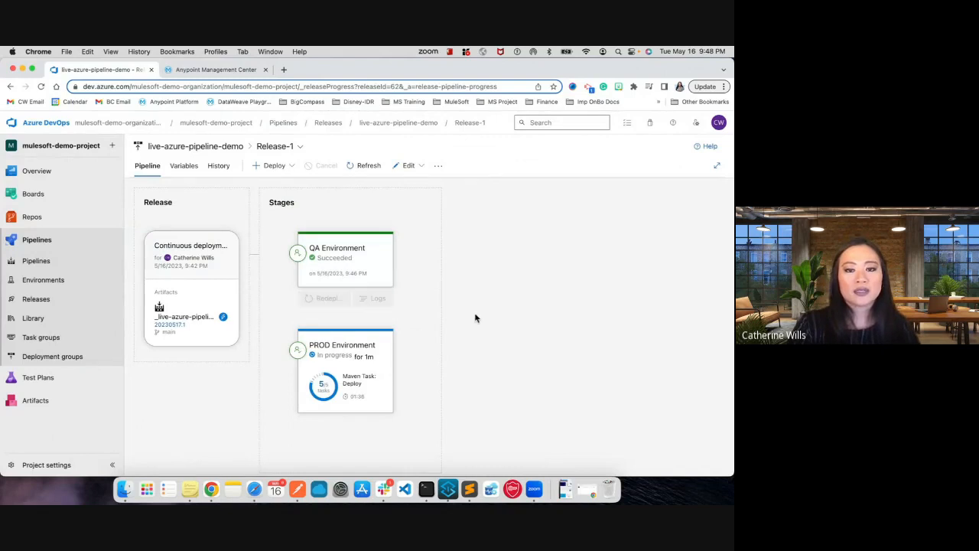
- Switch to Slack and review the Azure Pipelines build, deployment and approval notifications in the #mulesoft-demos channel
key("super+Tab")
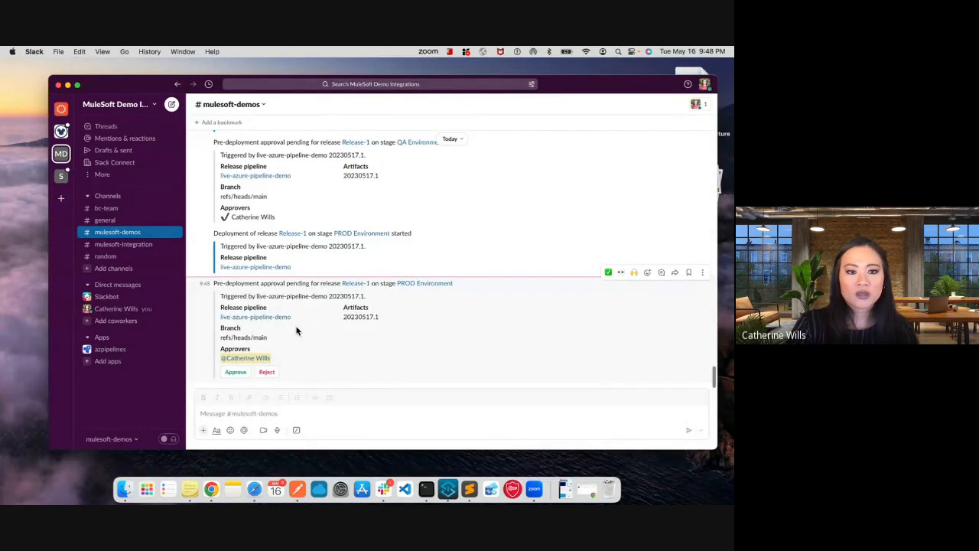
scroll(297, 331, "up", 2)
scroll(283, 375, "down", 1)
scroll(275, 366, "up", 1)
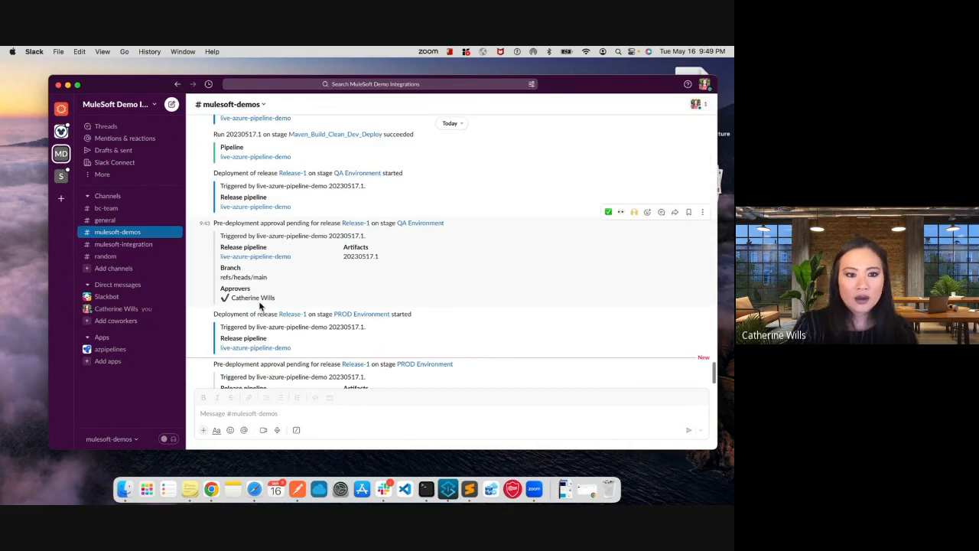
scroll(275, 268, "down", 1)
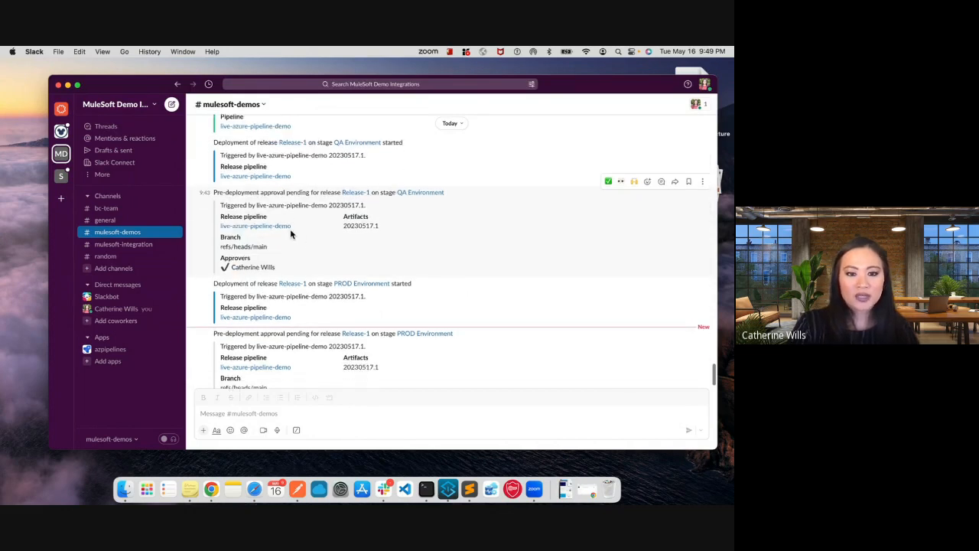
scroll(290, 228, "down", 2)
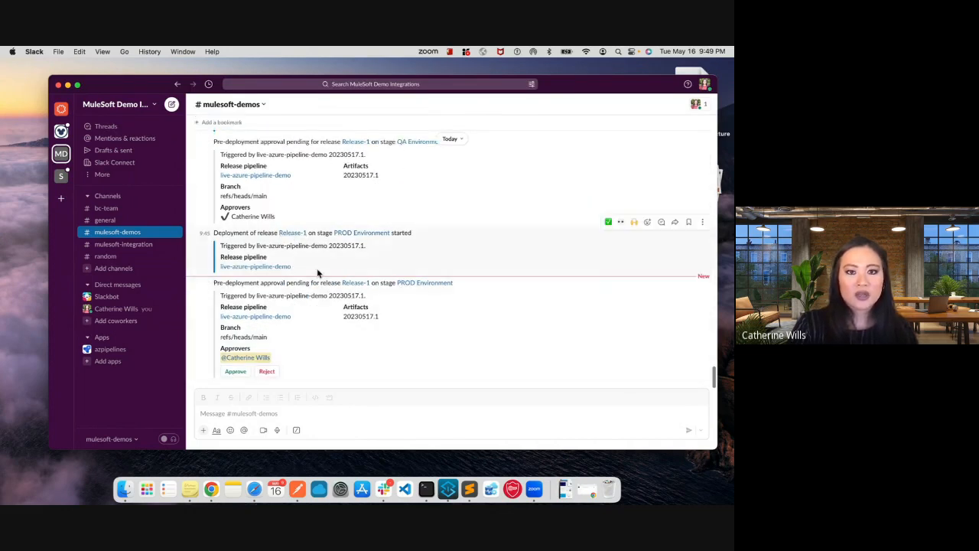
scroll(317, 273, "up", 5)
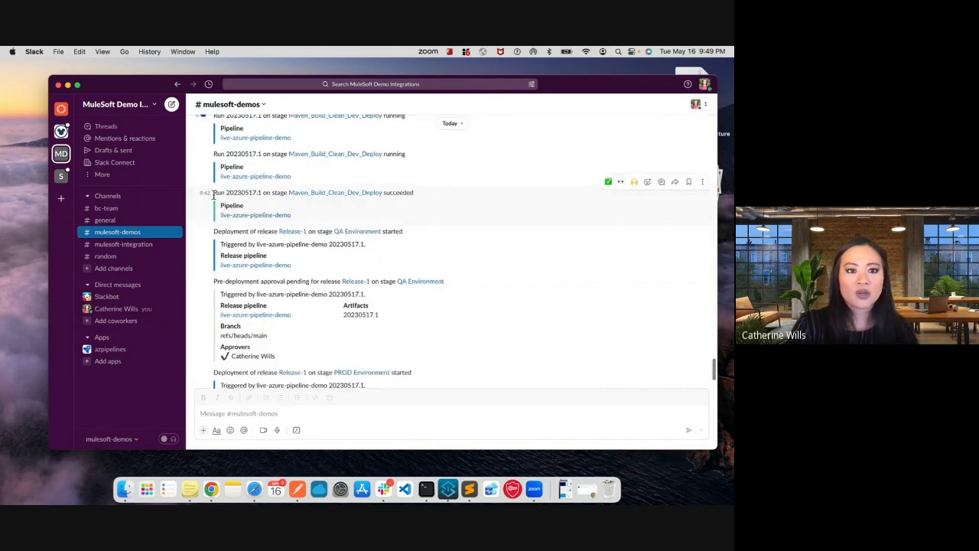
left_click_drag(213, 195, 426, 216)
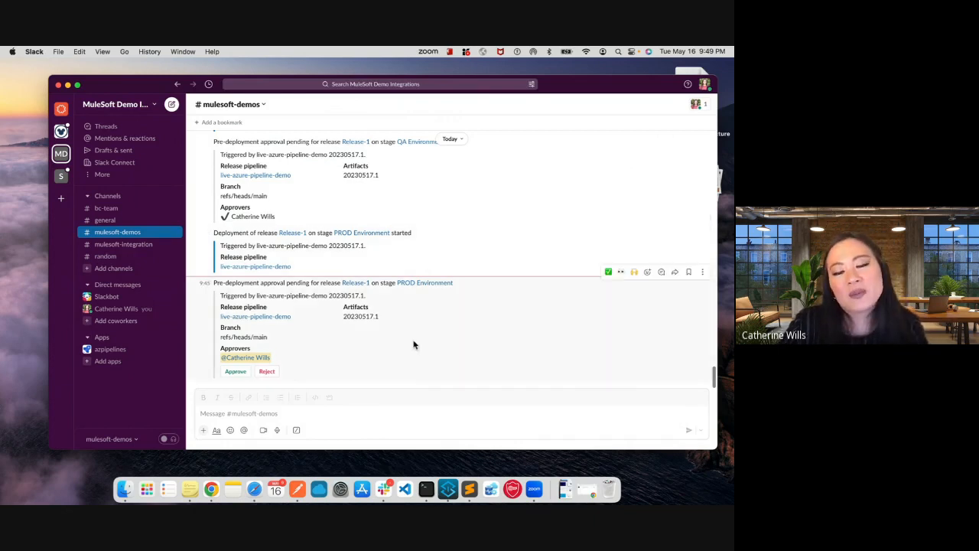
- Switch back to Chrome and open the live-azure-pipeline-demo-prod application's settings in Runtime Manager
key("super+Tab")
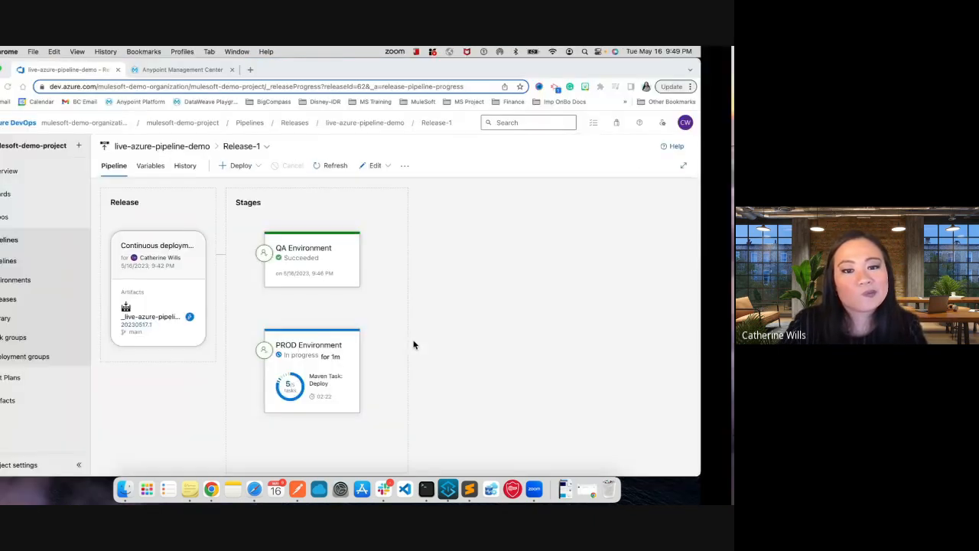
left_click(208, 70)
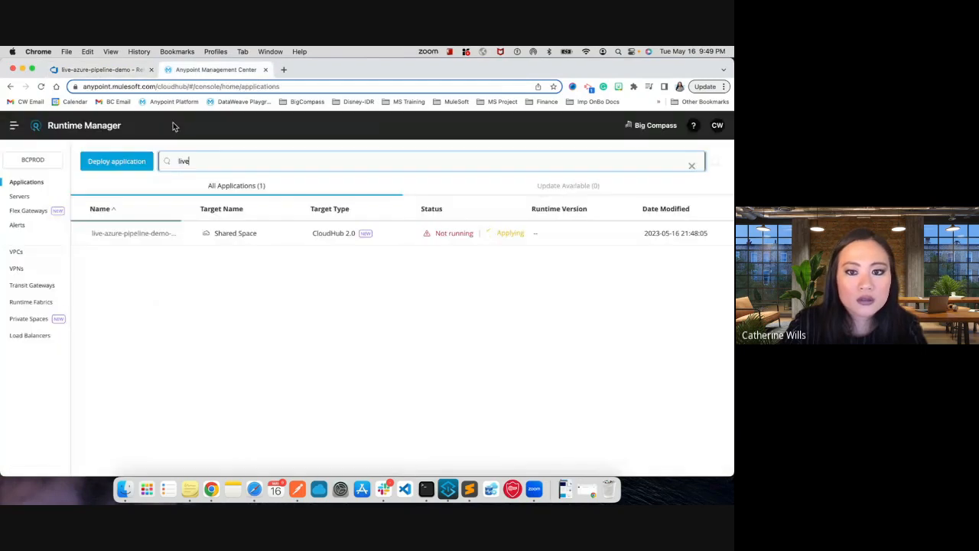
left_click(110, 237)
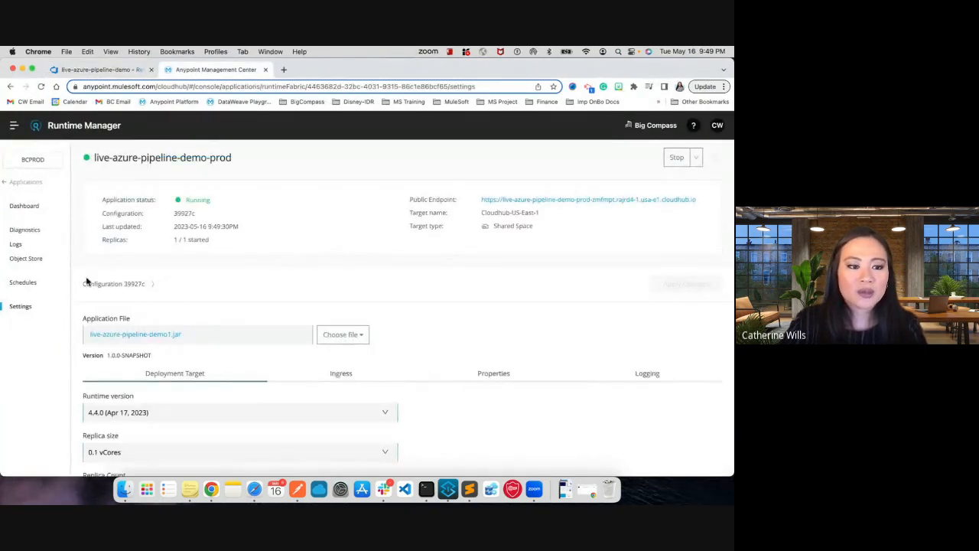
scroll(86, 281, "down", 3)
scroll(86, 282, "up", 4)
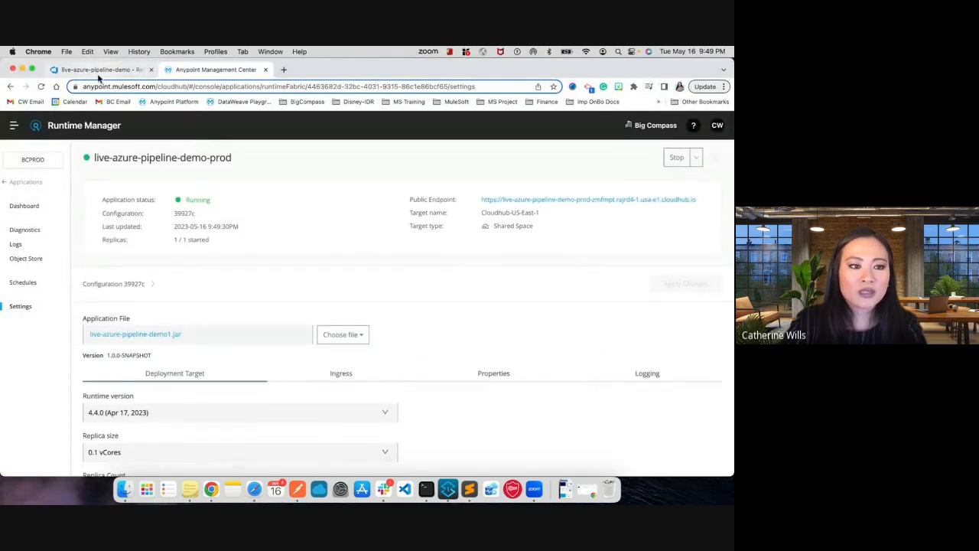
- Return to Release-1 in Azure DevOps and inspect the PROD Environment stage's Maven Task: Deploy log
left_click(96, 71)
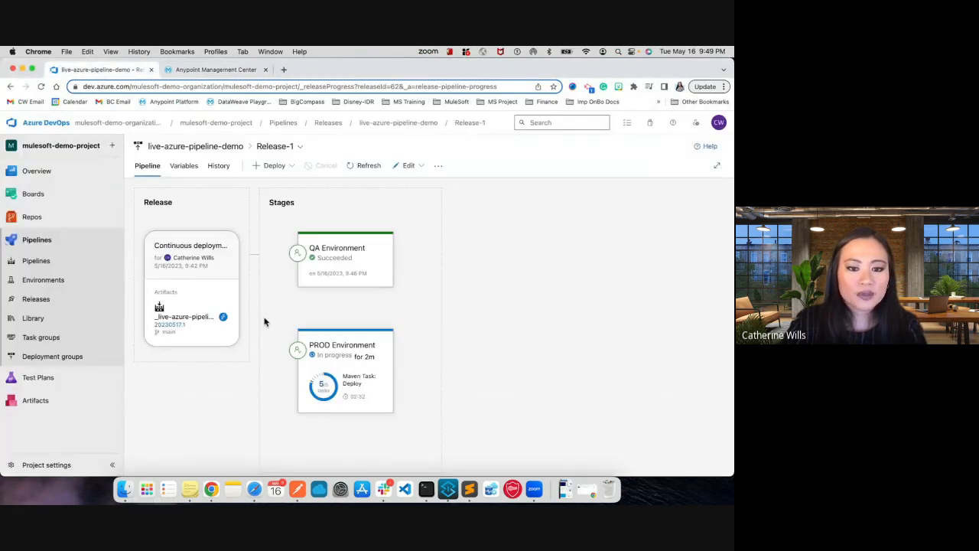
mouse_move(364, 424)
left_click(371, 424)
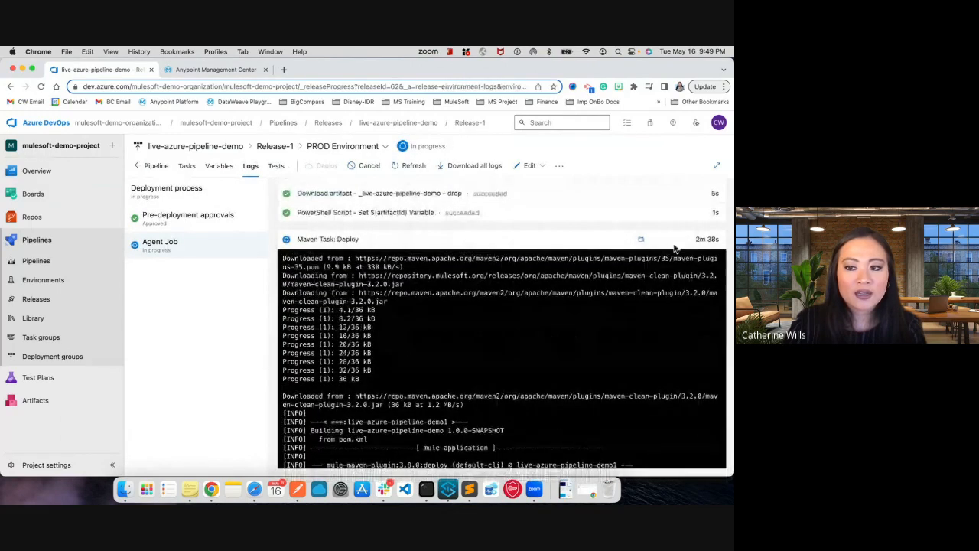
left_click(525, 237)
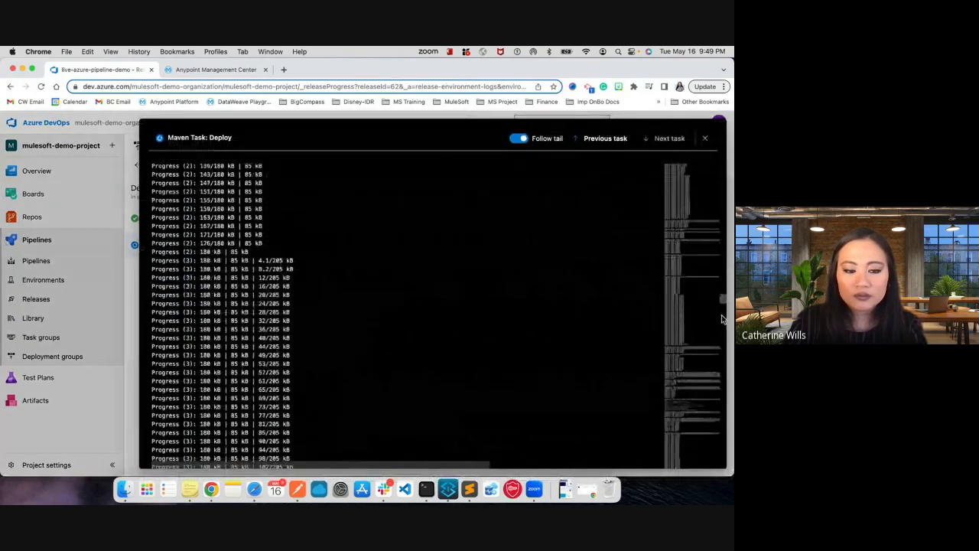
left_click(729, 159)
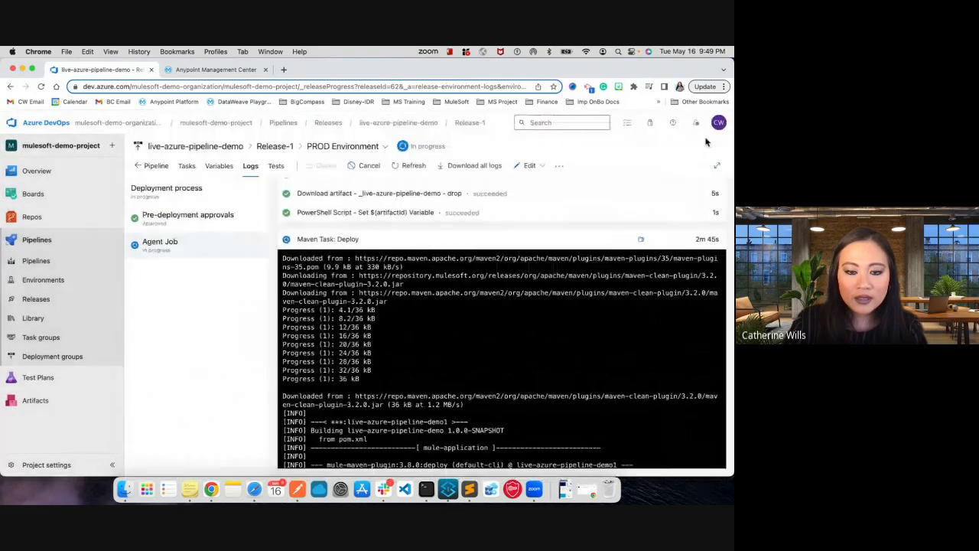
left_click(348, 243)
left_click(703, 141)
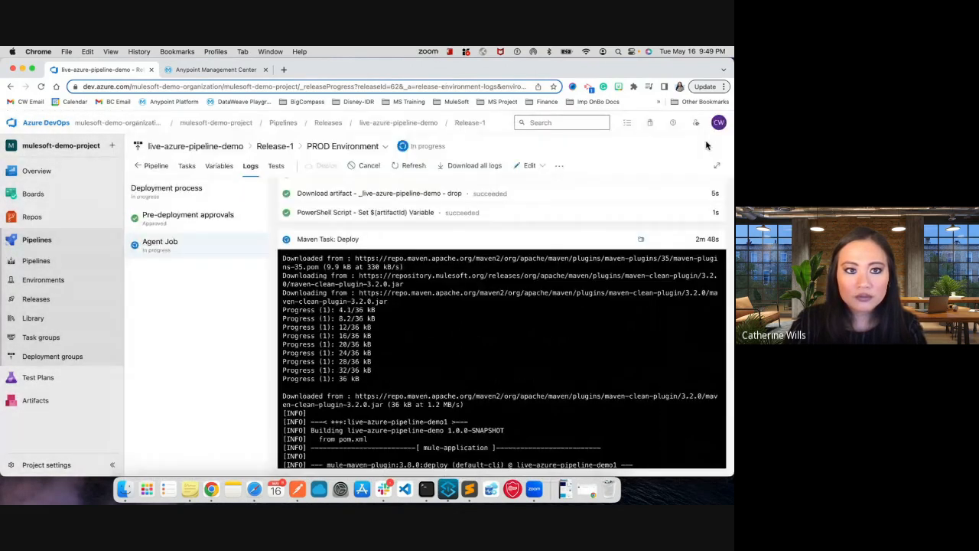
- Recheck the production application in Runtime Manager and the PROD stage's Agent Job log, ending on Release-1's stage overview
left_click(208, 70)
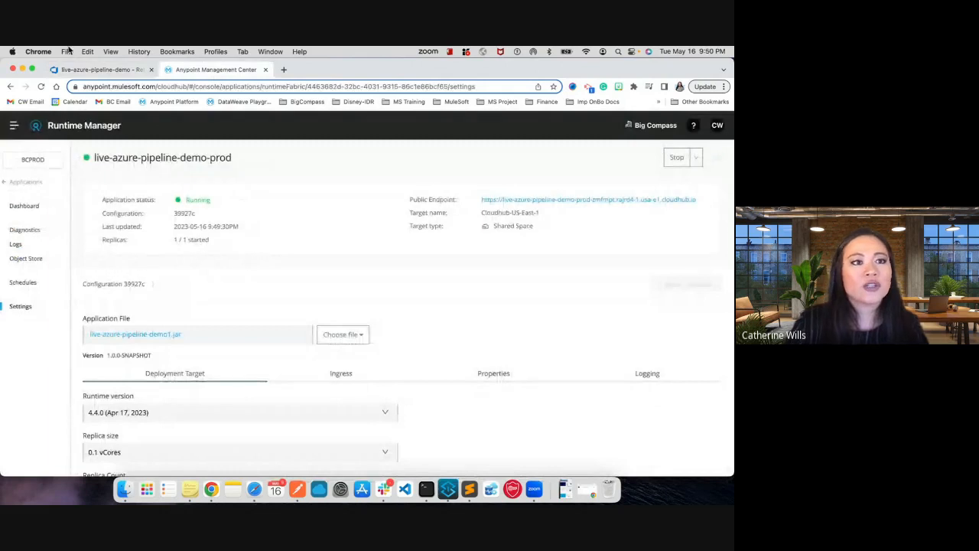
left_click(99, 70)
left_click(140, 165)
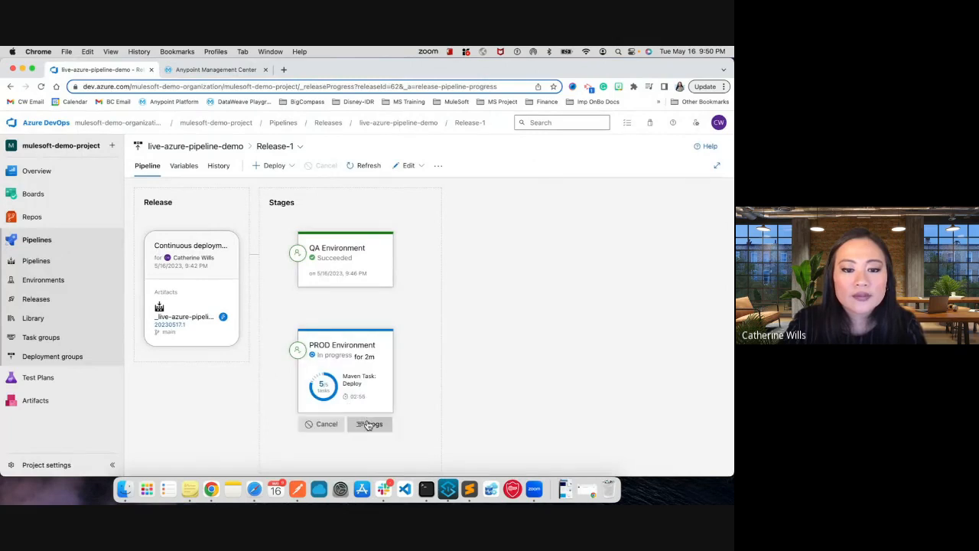
left_click(368, 424)
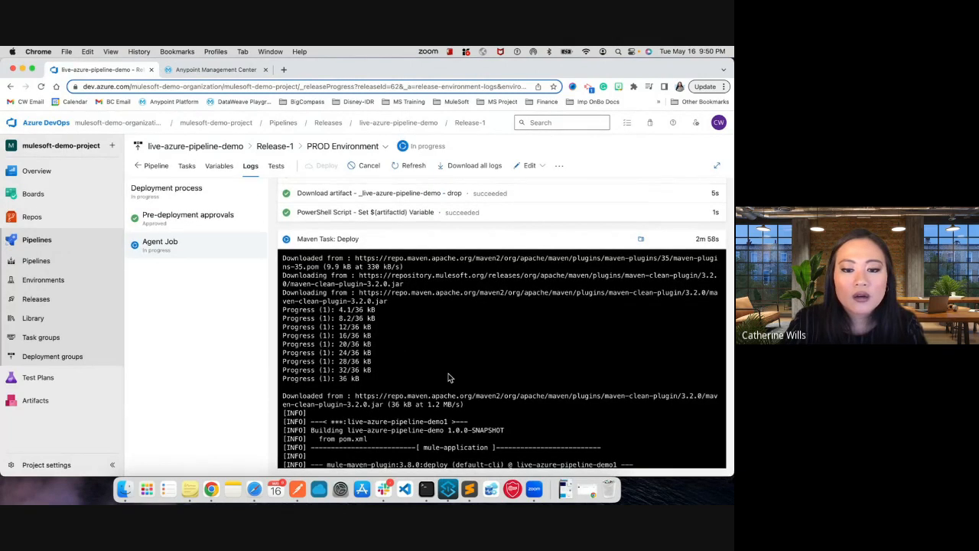
scroll(449, 374, "up", 2)
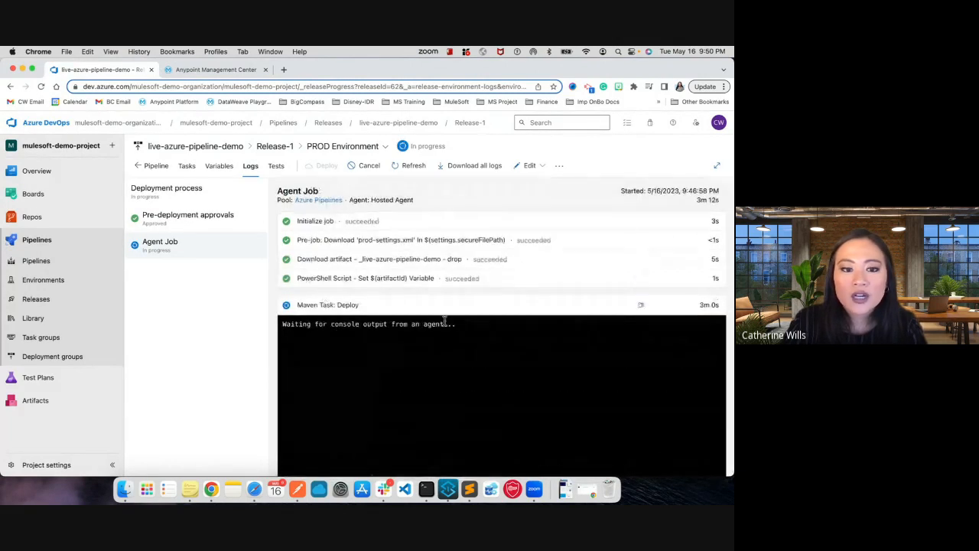
left_click(138, 165)
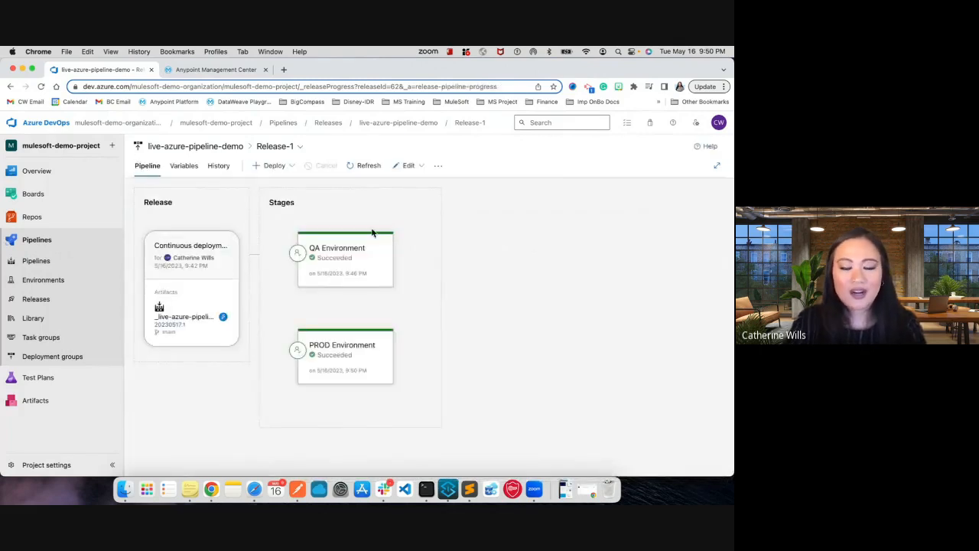
mouse_move(353, 267)
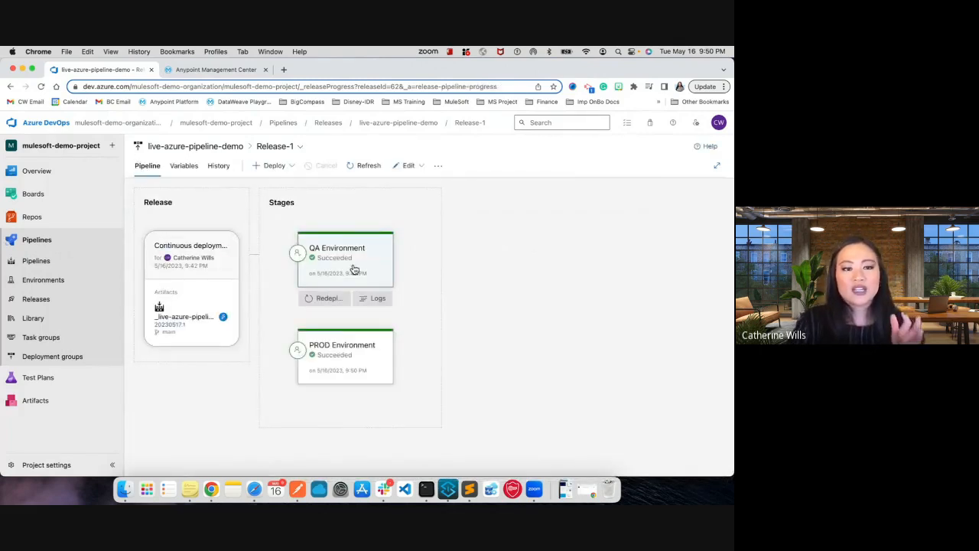
- Set Release-1 of the live-azure-pipeline-demo release pipeline to be retained indefinitely
left_click(52, 299)
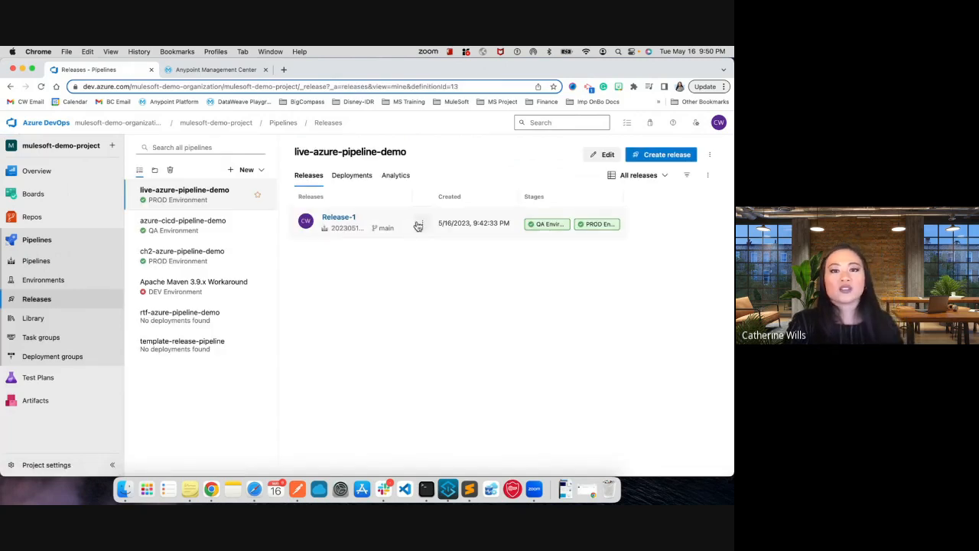
left_click(422, 223)
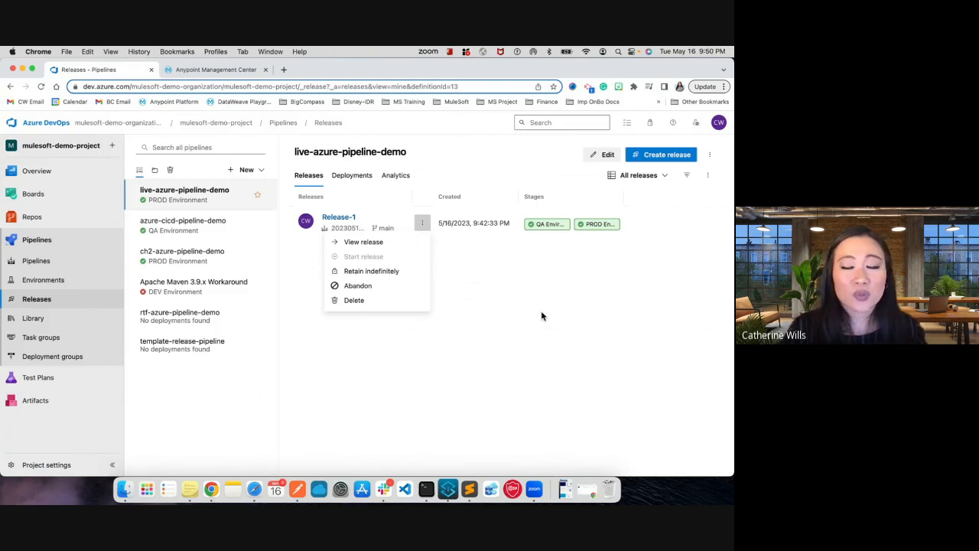
left_click(401, 274)
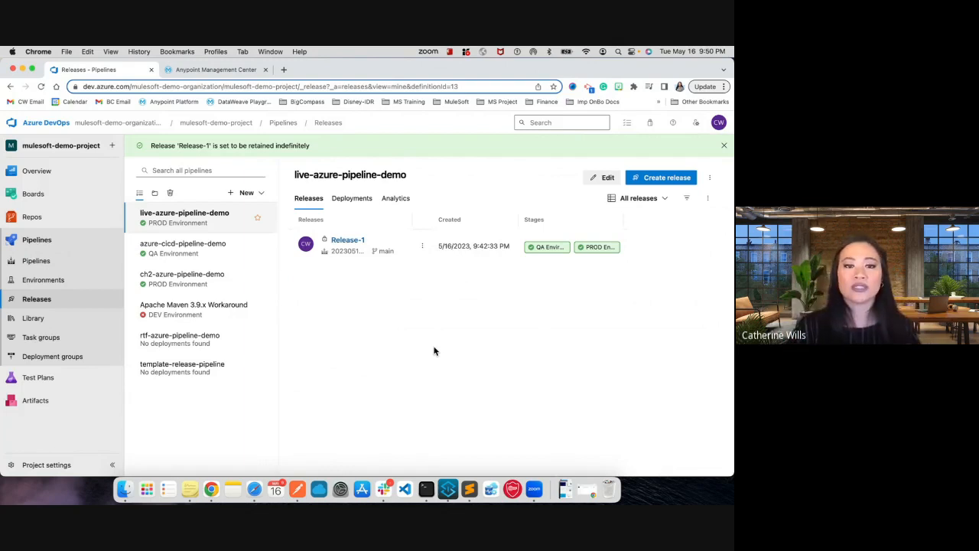
- Reopen Release-1 and view the PROD Environment stage's deployment summary, then close the summary
left_click(422, 245)
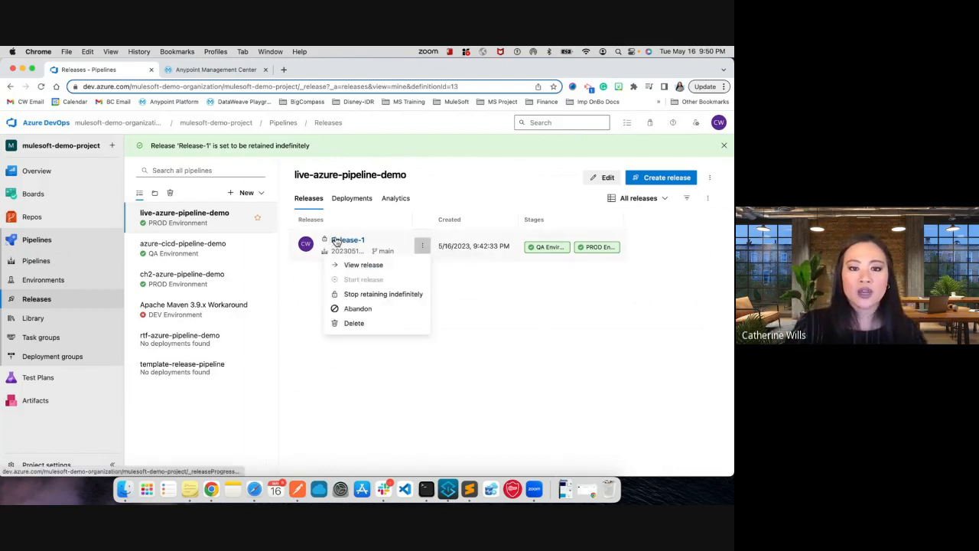
left_click(336, 243)
left_click(337, 241)
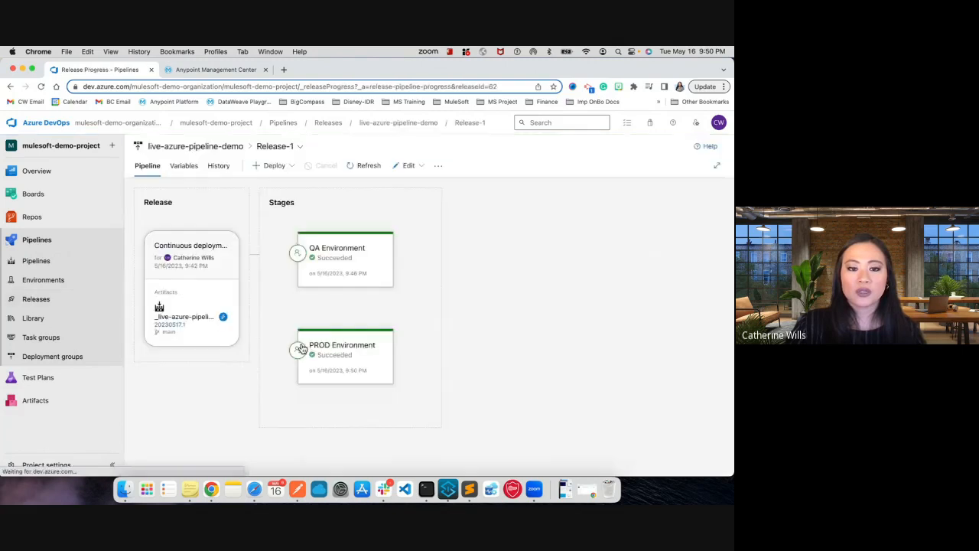
left_click(340, 367)
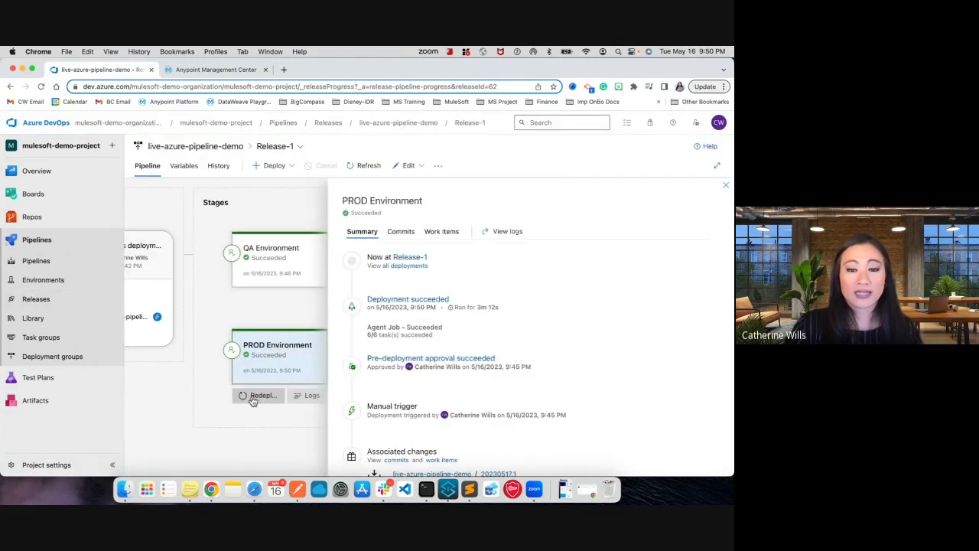
left_click(726, 185)
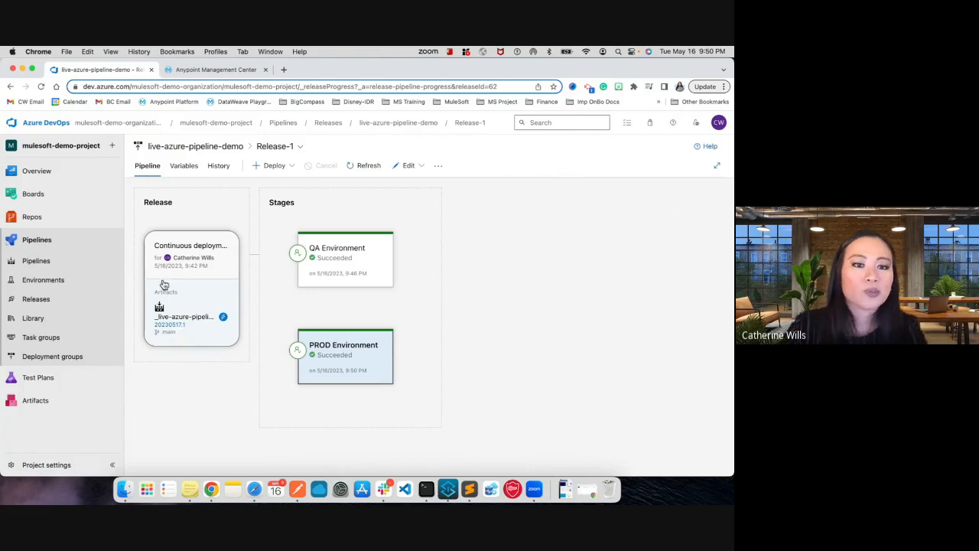
- Open live-azure-pipeline-demo's build runs, then switch to the slide presentation and advance to the Questions slide
left_click(69, 261)
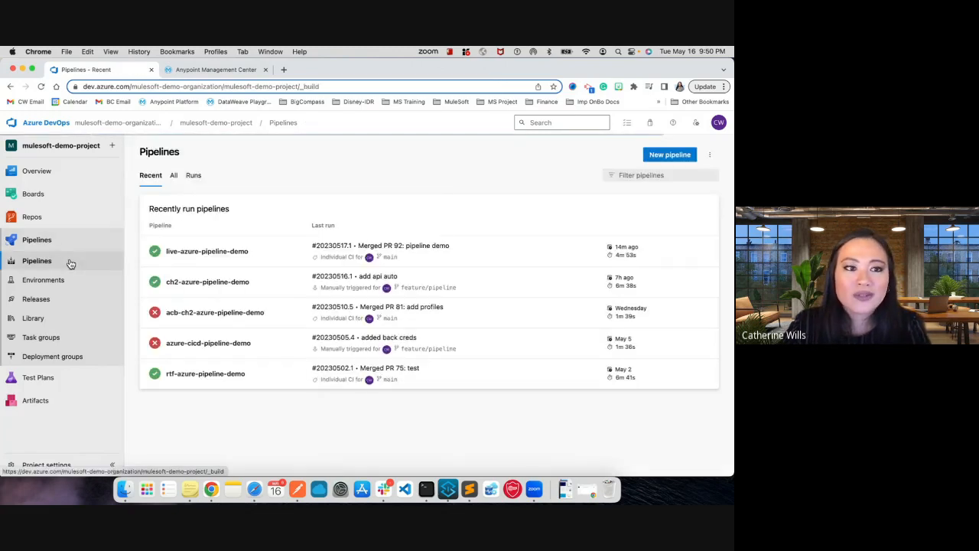
left_click(291, 255)
key("ctrl+Left")
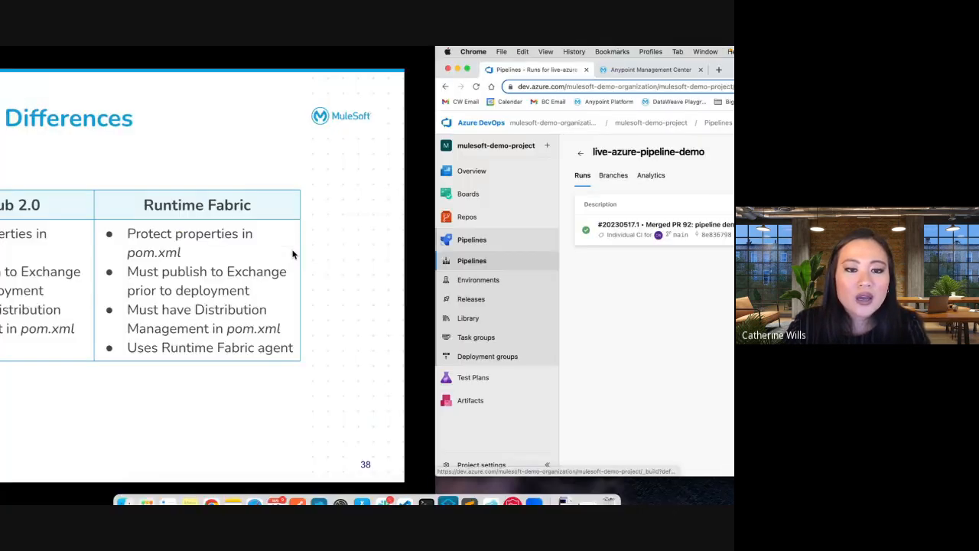
left_click(355, 403)
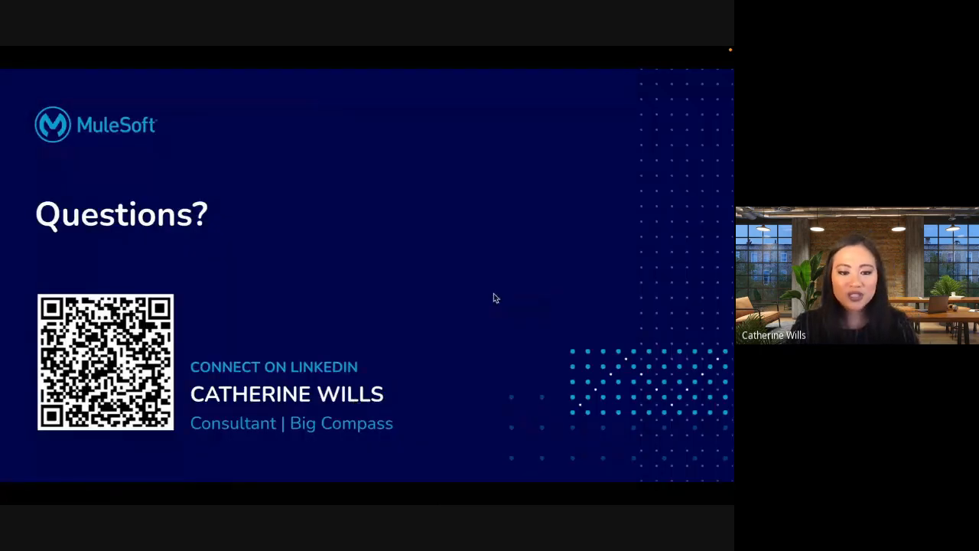